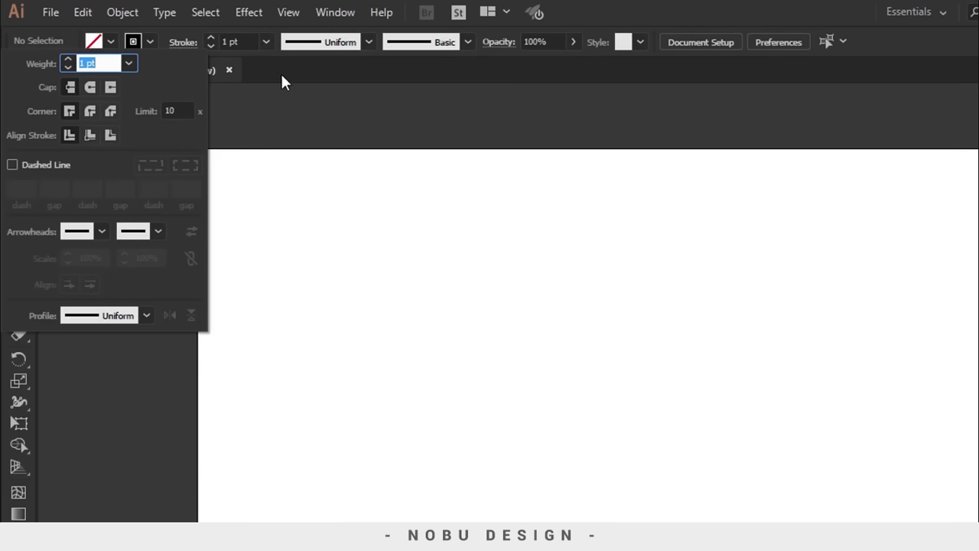
Step: Draw a large regular hexagon with no fill and a 1 pt black stroke in the middle of the artboard
left_click(310, 62)
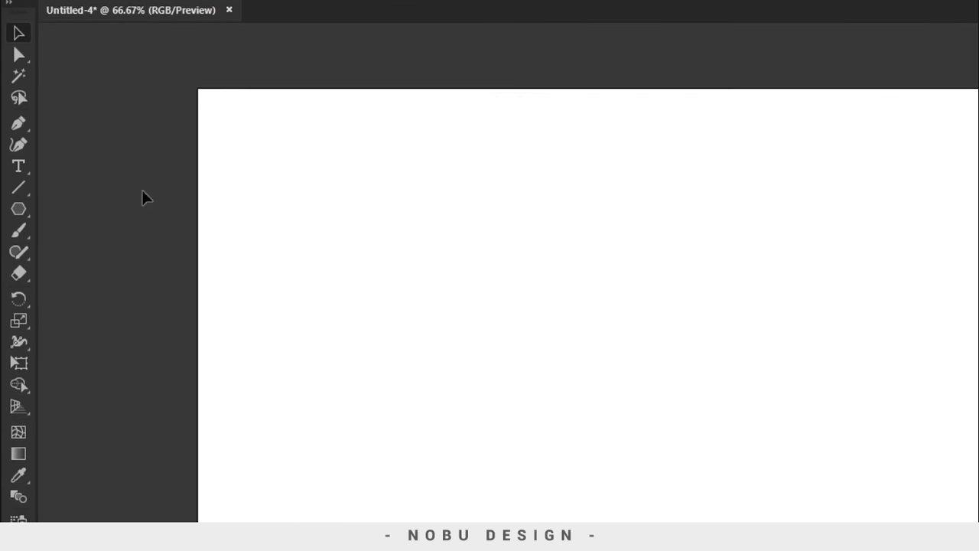
left_click(23, 274)
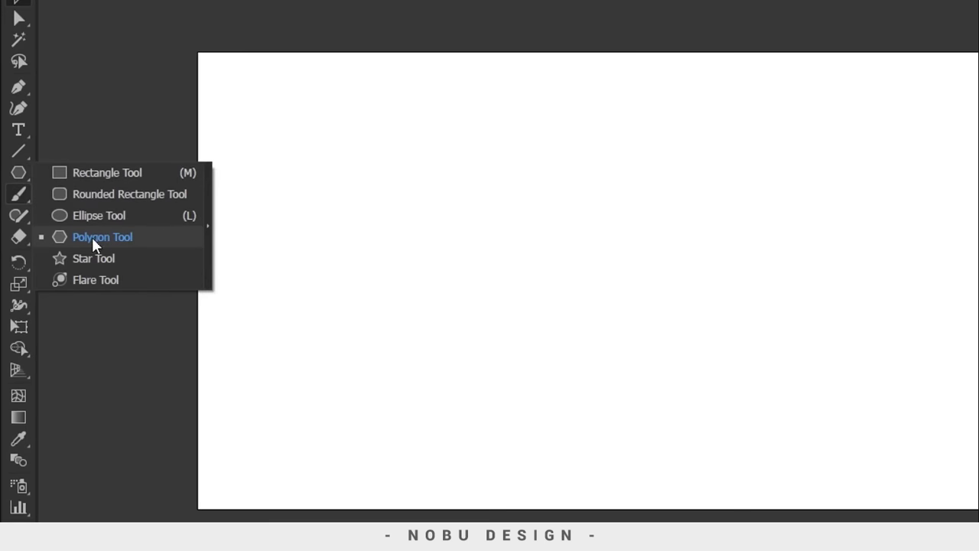
left_click(129, 239)
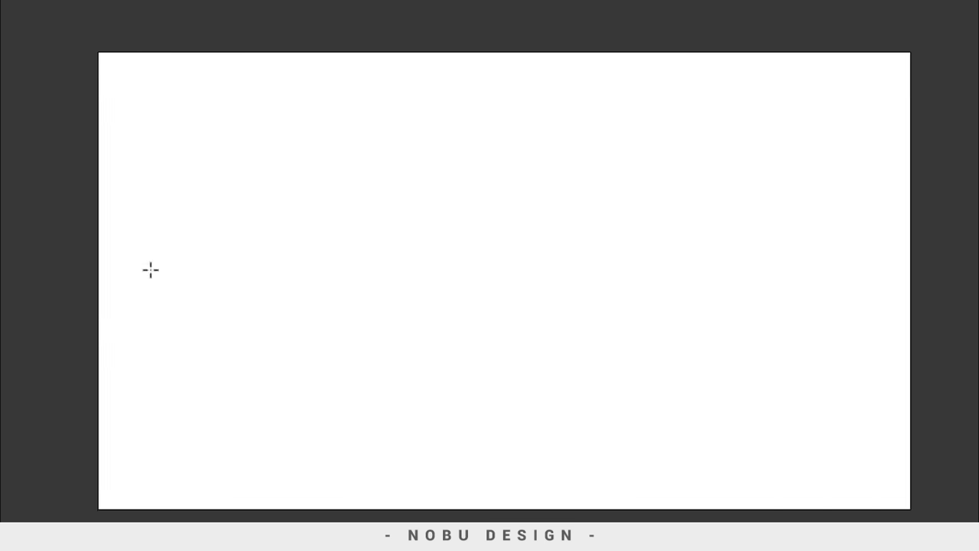
left_click_drag(494, 256, 616, 370)
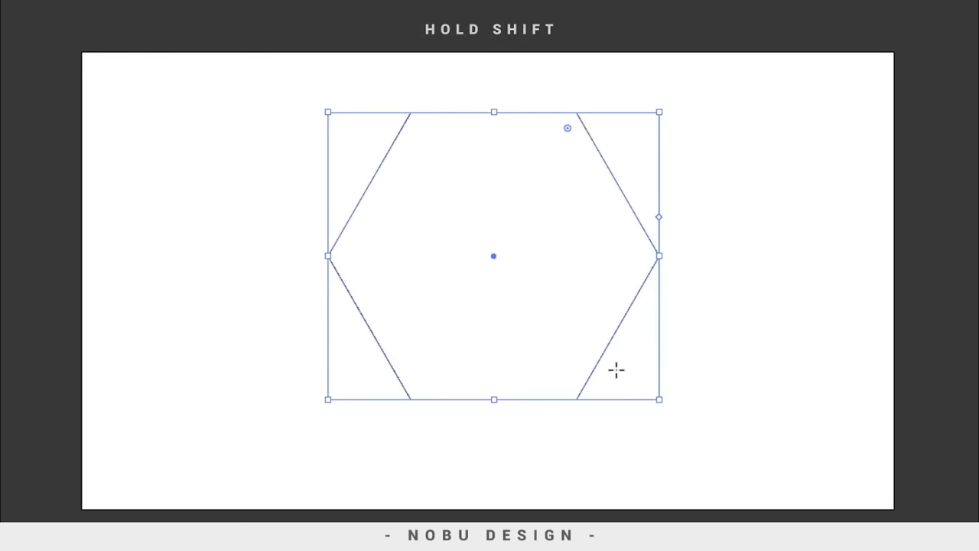
Step: Center the hexagon horizontally and vertically on the artboard, and rotate it 90° so that it stands on a corner
left_click(650, 43)
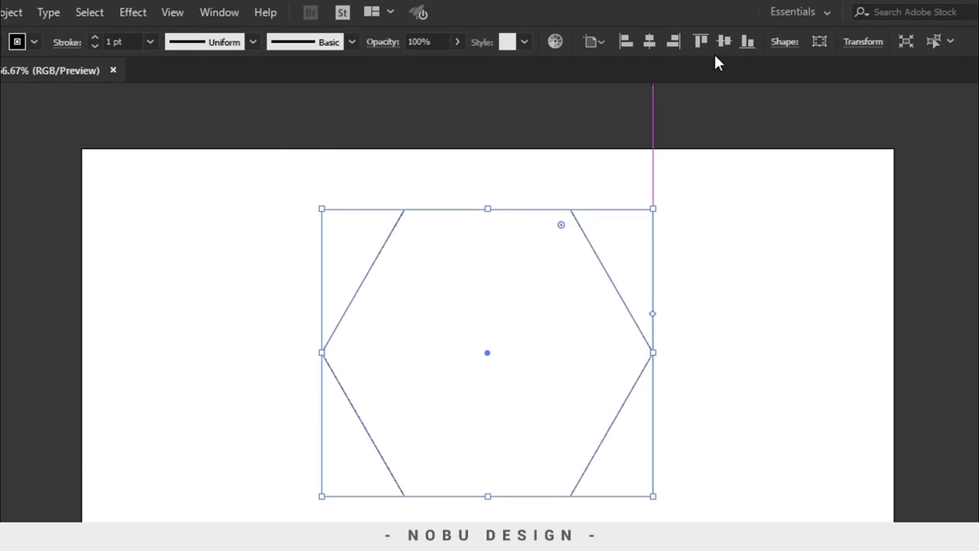
left_click(722, 42)
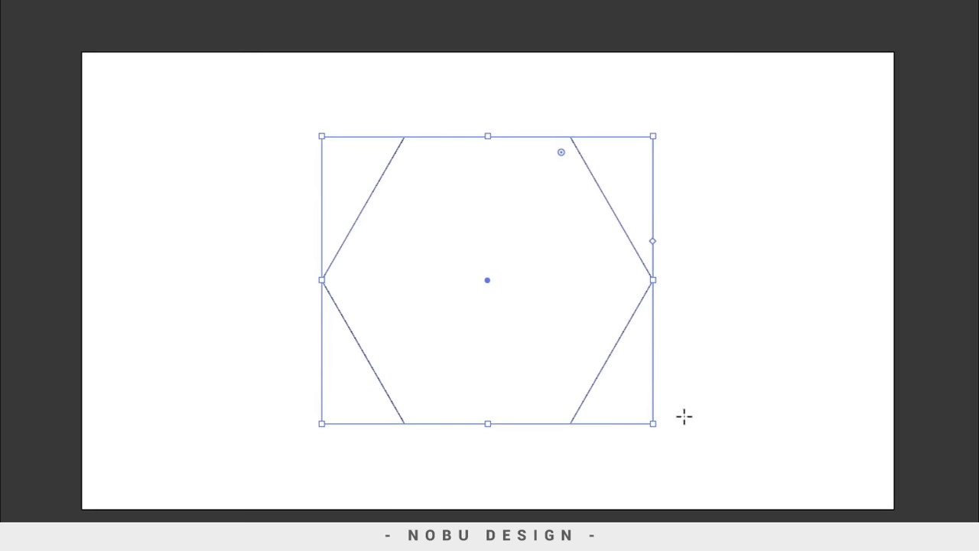
left_click_drag(660, 428, 393, 474)
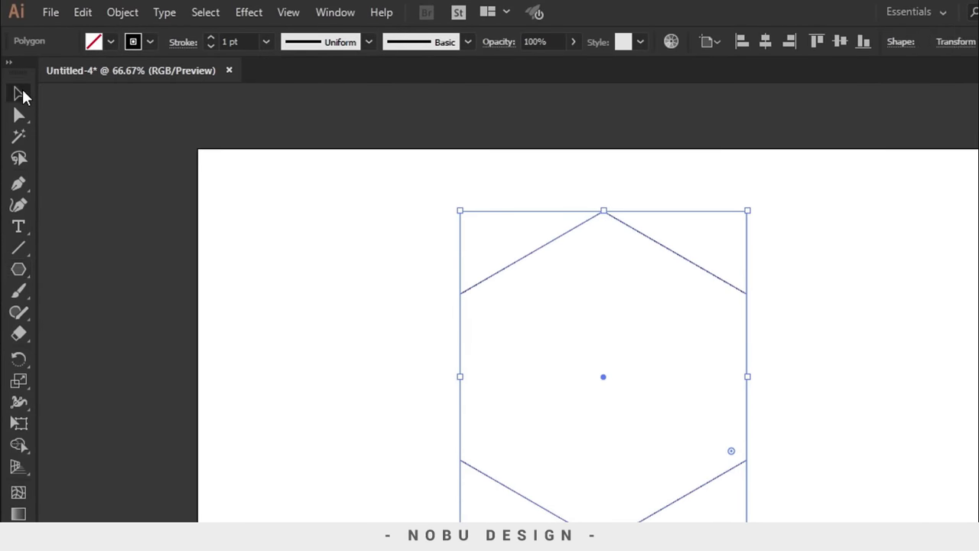
key("shift+f")
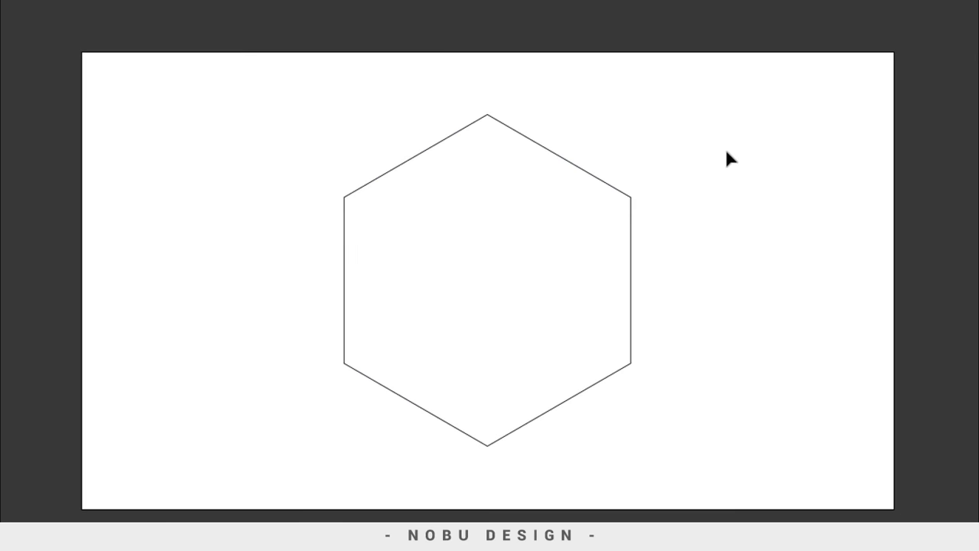
Step: Select the hexagon and start a Distort & Transform > Transform effect on it with the preview enabled
left_click_drag(629, 229, 540, 277)
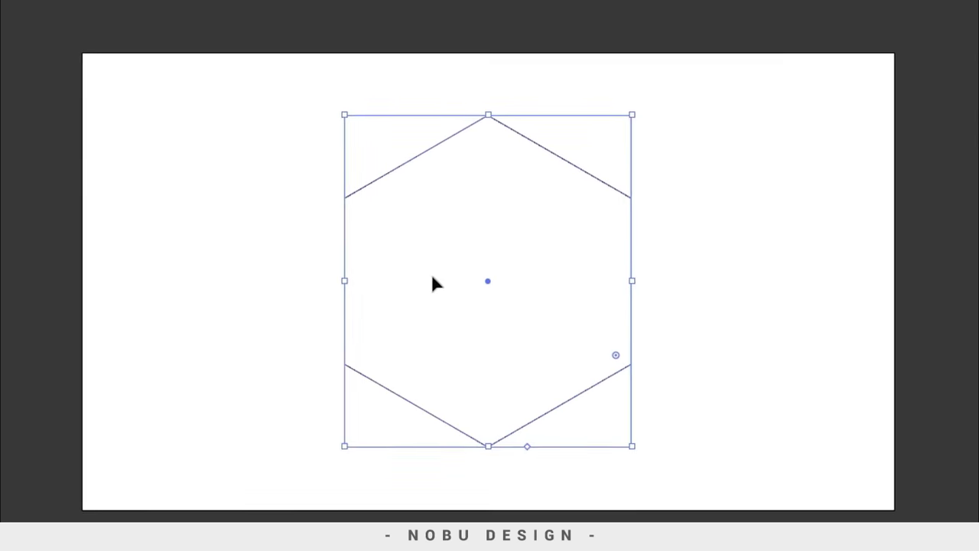
key("Escape")
left_click(187, 13)
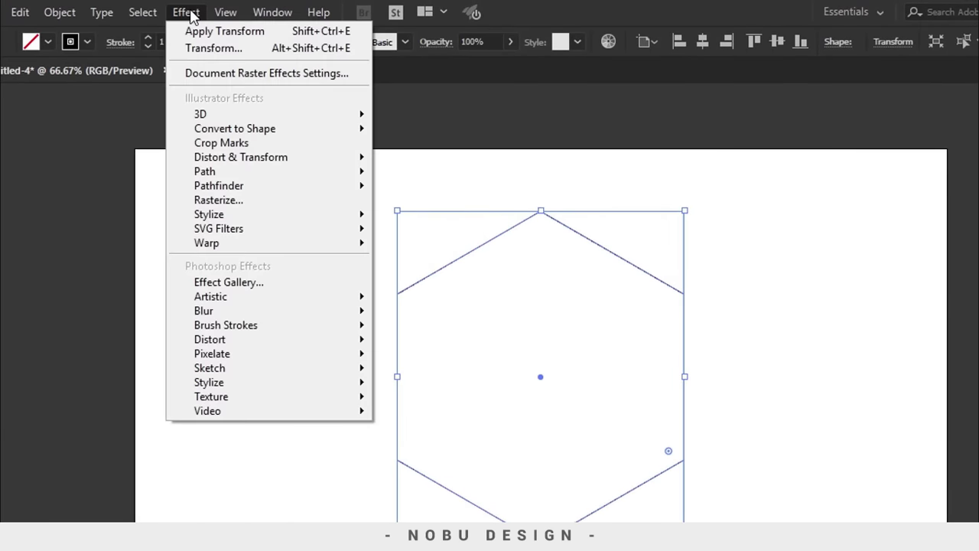
mouse_move(329, 159)
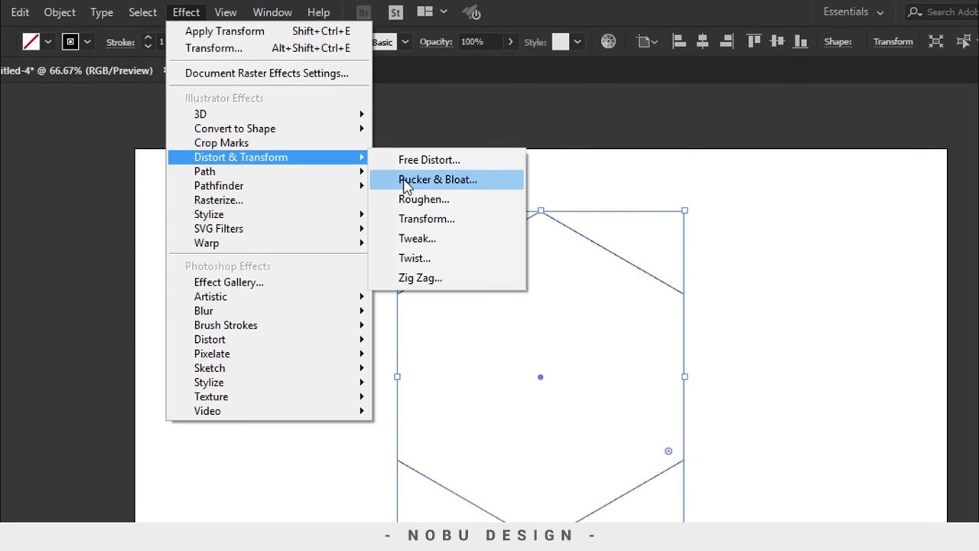
left_click(420, 220)
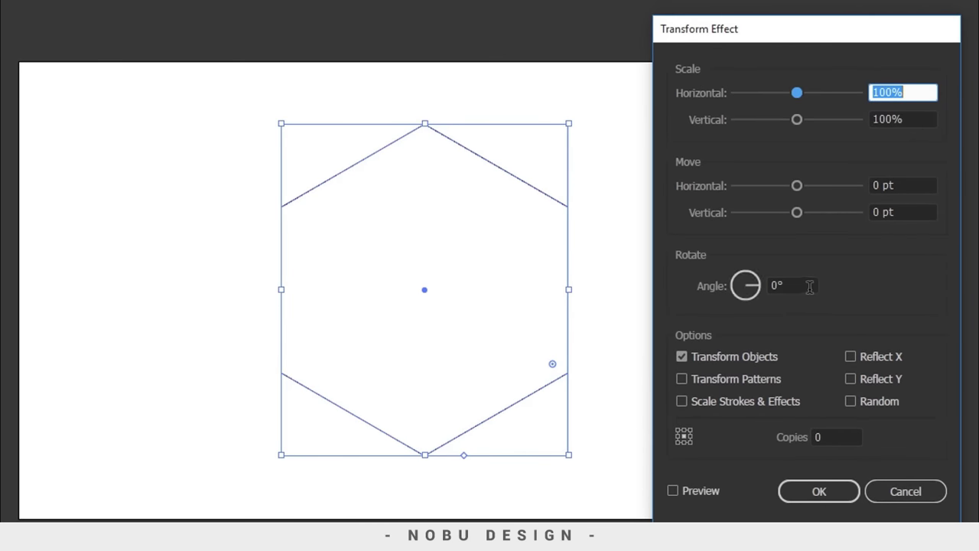
left_click(687, 495)
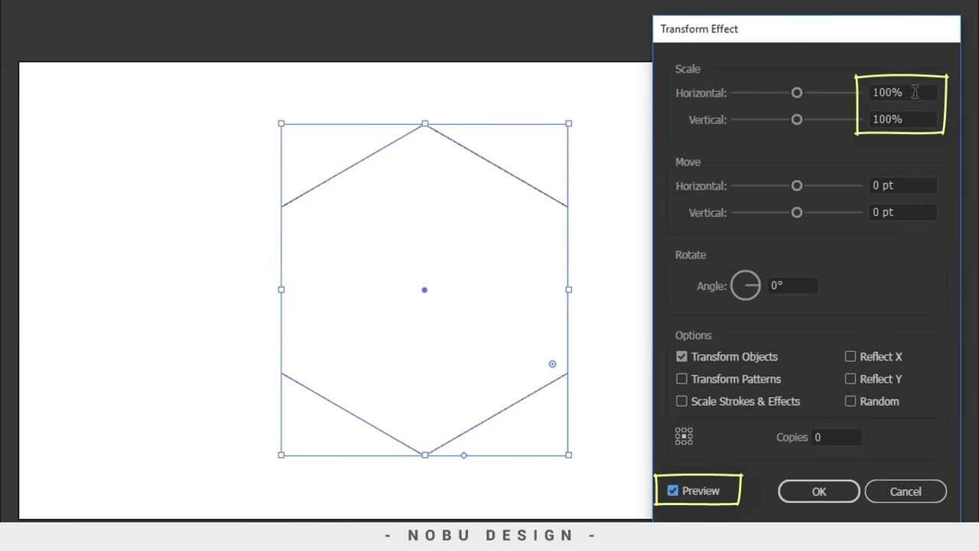
Step: Set the Transform effect's horizontal scale to 92%
left_click(915, 93)
key("Down")
key("Down")
key("Down")
key("Down")
key("Down")
key("Down")
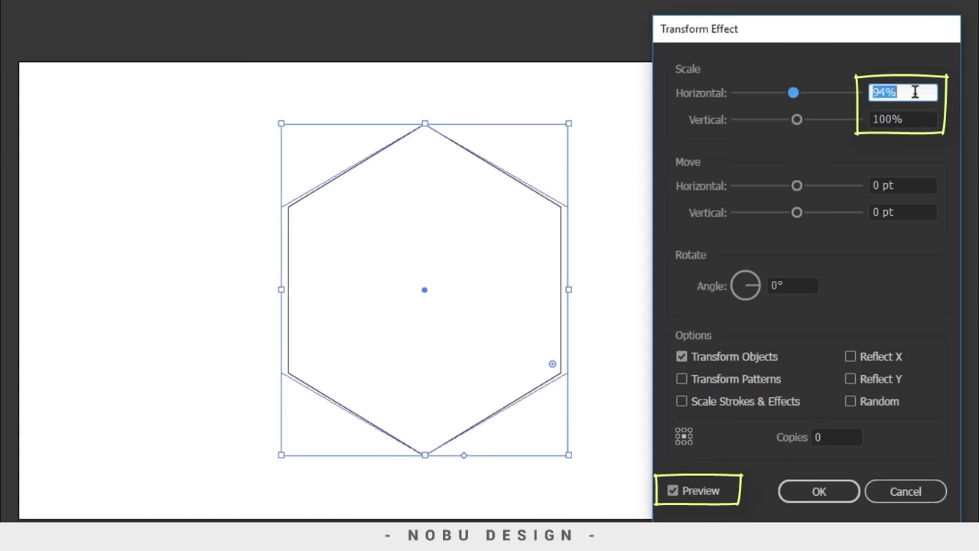
key("Down")
key("Down")
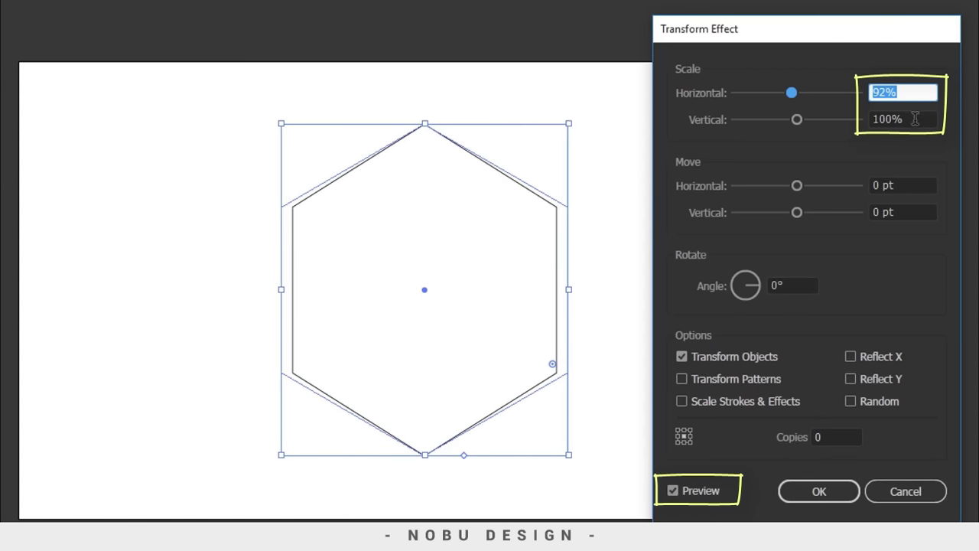
Step: Set the Transform effect's vertical scale to 92%
left_click(915, 119)
key("Down")
key("Down")
key("Down")
key("Down")
key("Down")
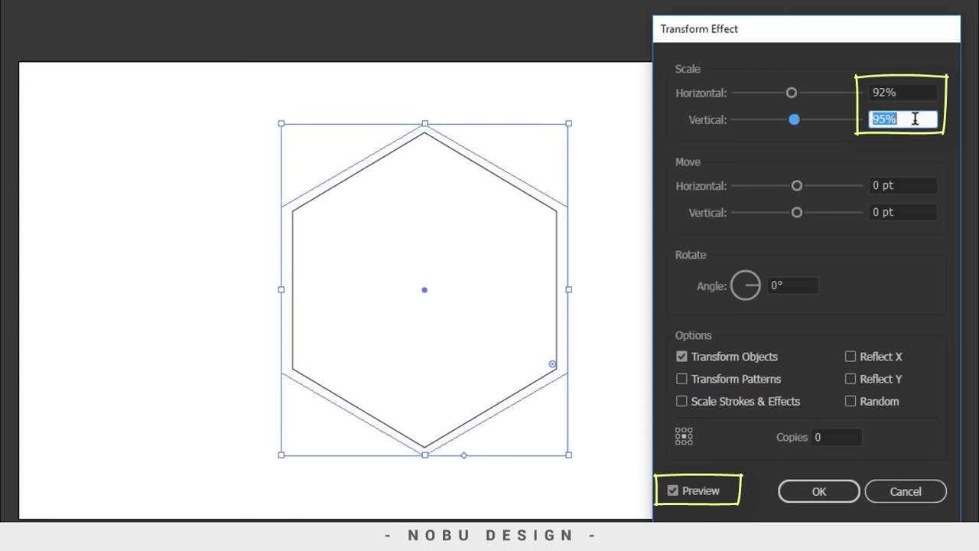
key("Down")
key("Down")
key("Down")
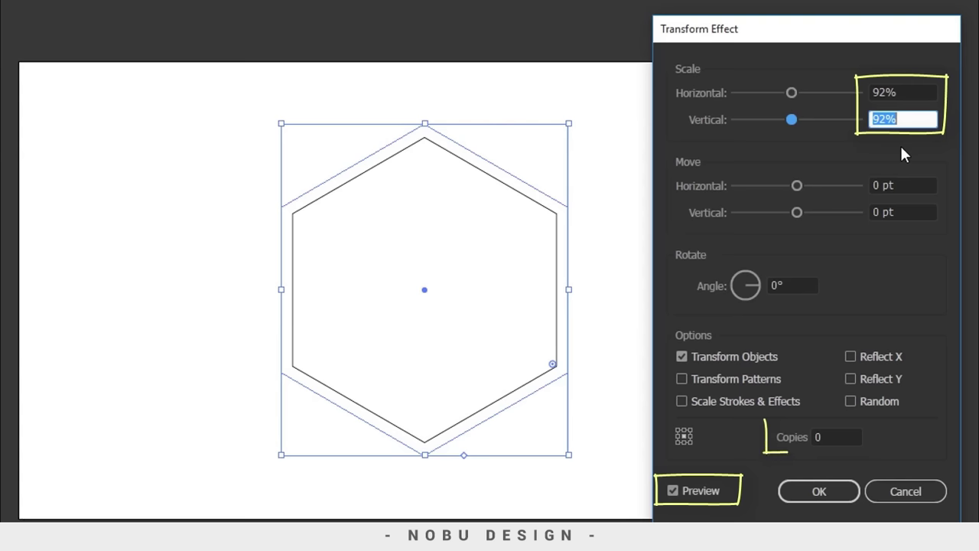
Step: Set the number of copies in the Transform effect to 24
left_click(834, 436)
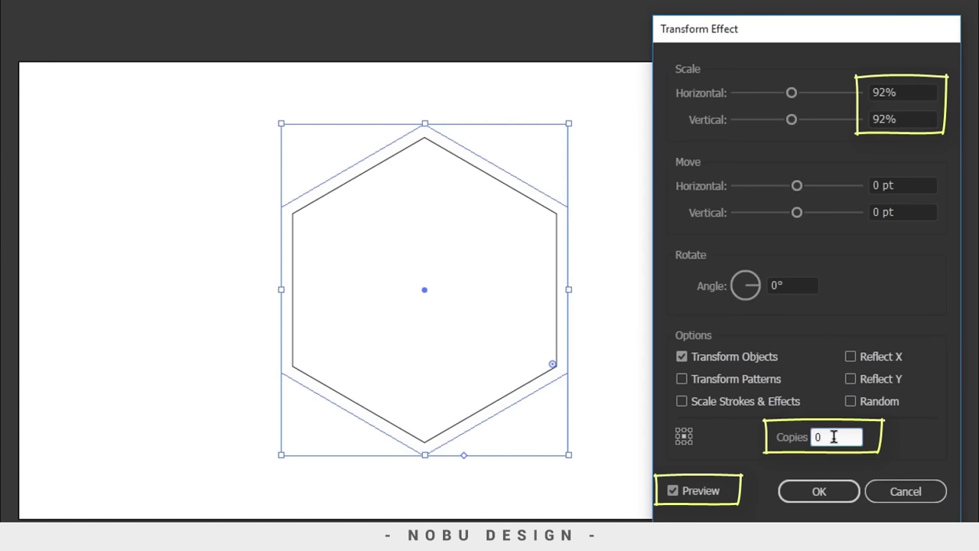
key("Up")
key("Up")
key("Up")
key("Up")
key("Up")
key("Up")
key("Up")
key("Up")
key("Up")
key("Up")
key("Up")
key("Up")
key("Up")
key("Up")
key("Up")
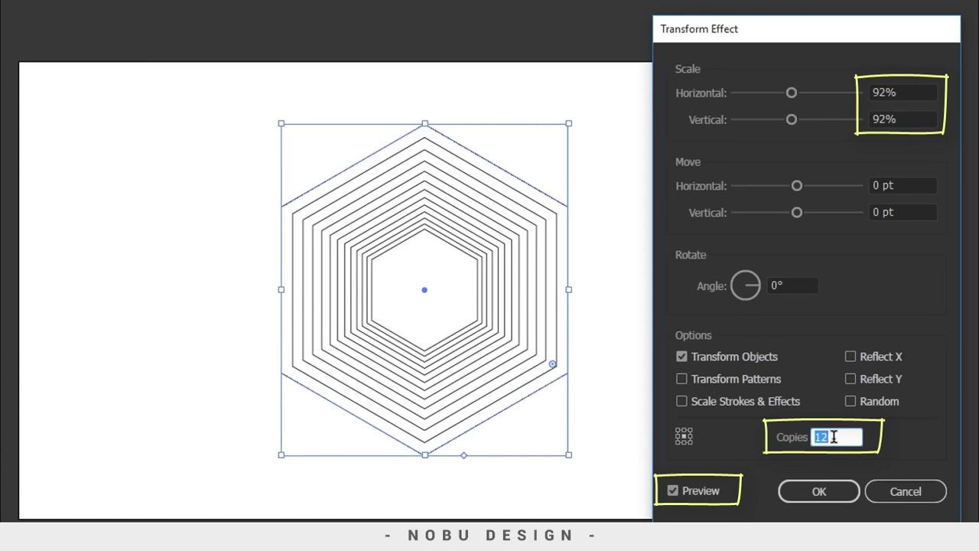
key("Up")
key("Up")
key("Up")
key("Up")
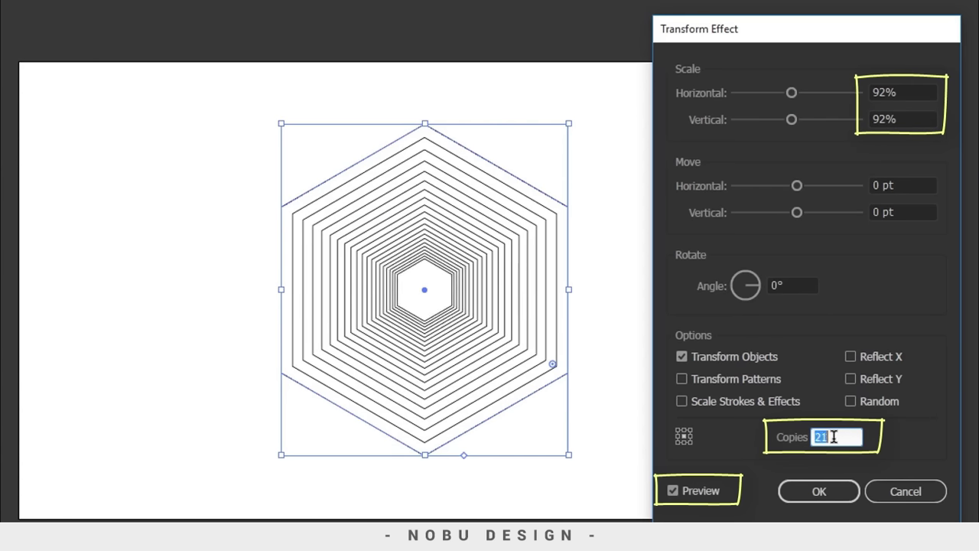
key("Up")
key("Up")
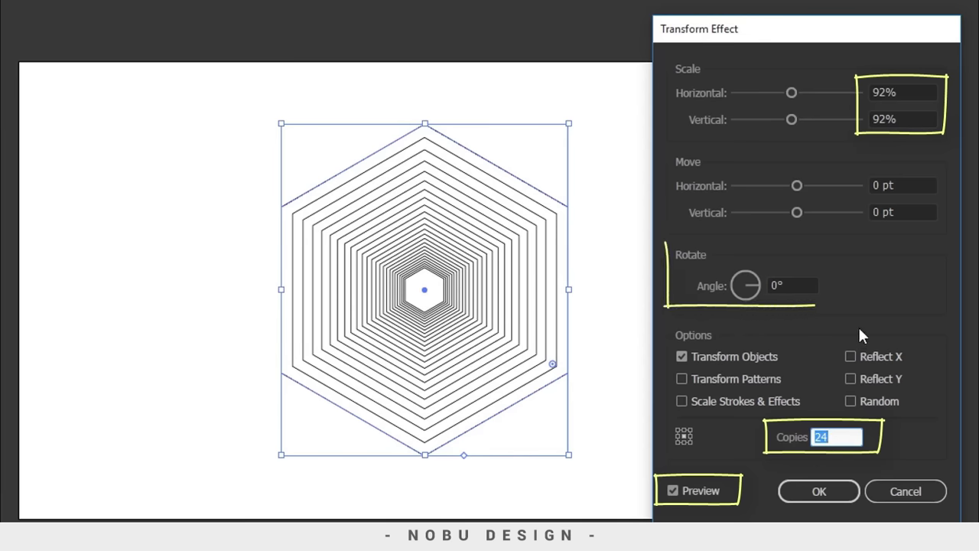
Step: Set the Transform effect's rotation angle to 10° and apply the effect to the hexagon
left_click(796, 283)
key("Up")
key("Up")
key("Up")
key("Up")
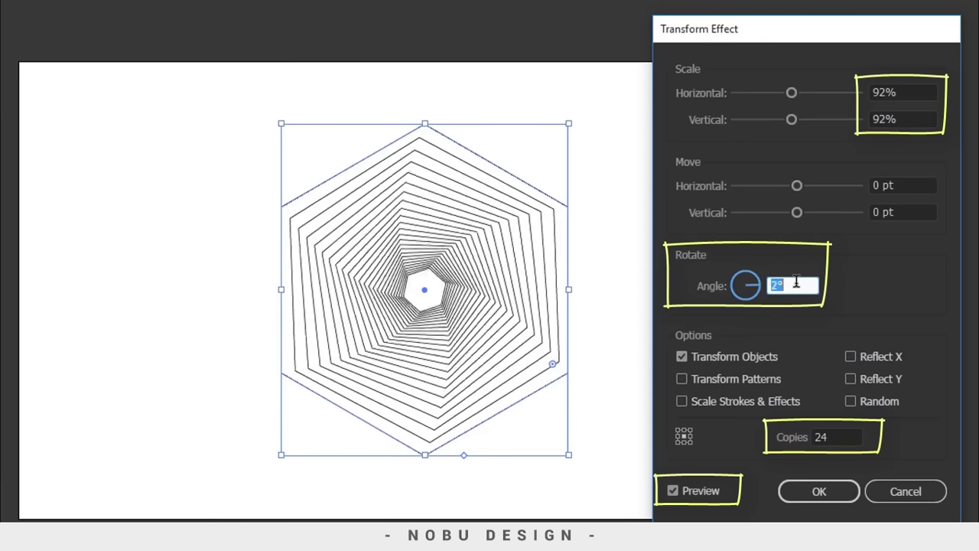
key("Up")
key("Up")
key("Up")
key("Up")
key("Up")
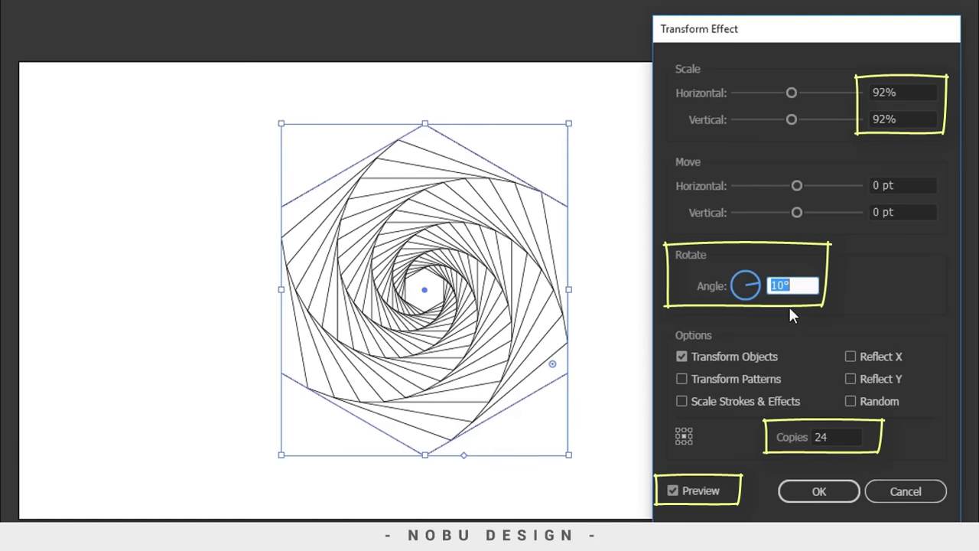
left_click(818, 492)
left_click(666, 297)
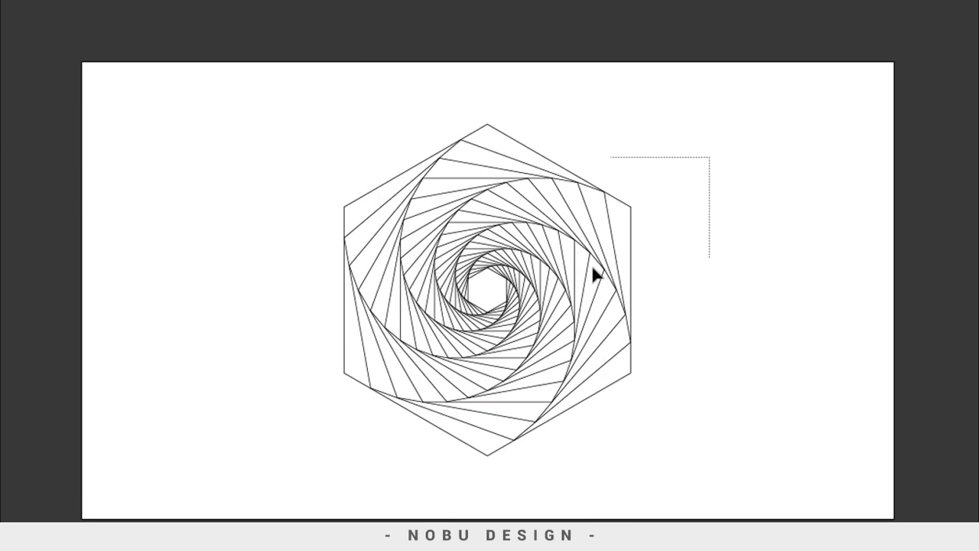
Step: Expand the appearance of the spiralling hexagon artwork and deselect it
left_click_drag(593, 268, 514, 311)
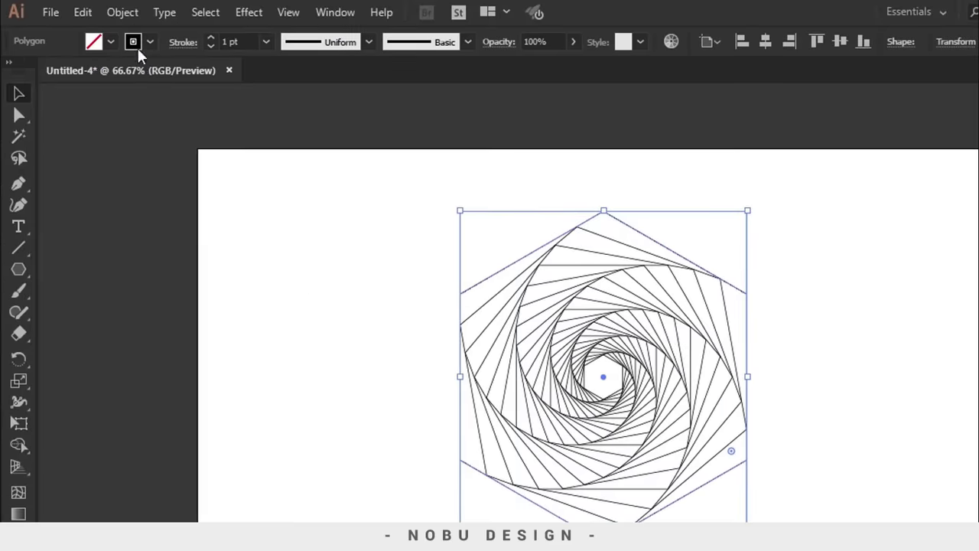
left_click(124, 13)
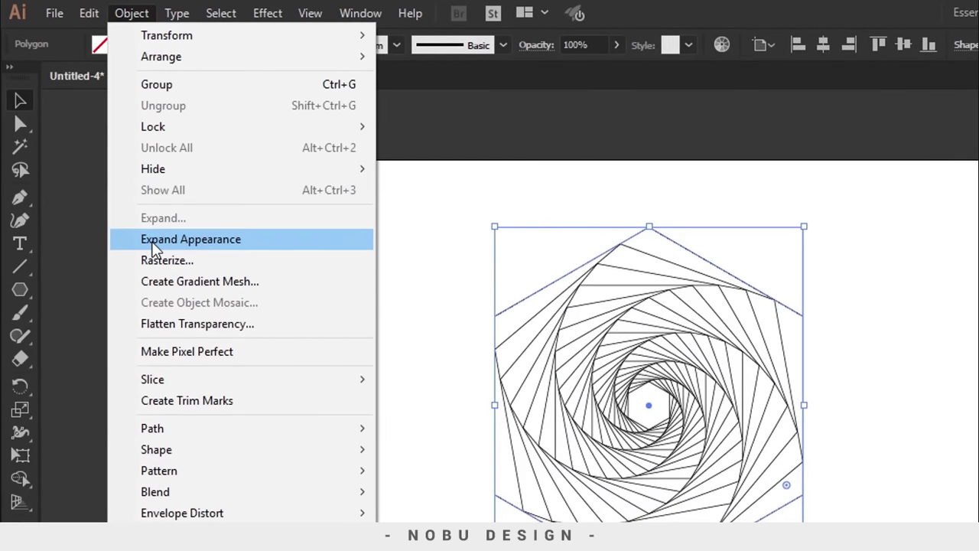
left_click(151, 240)
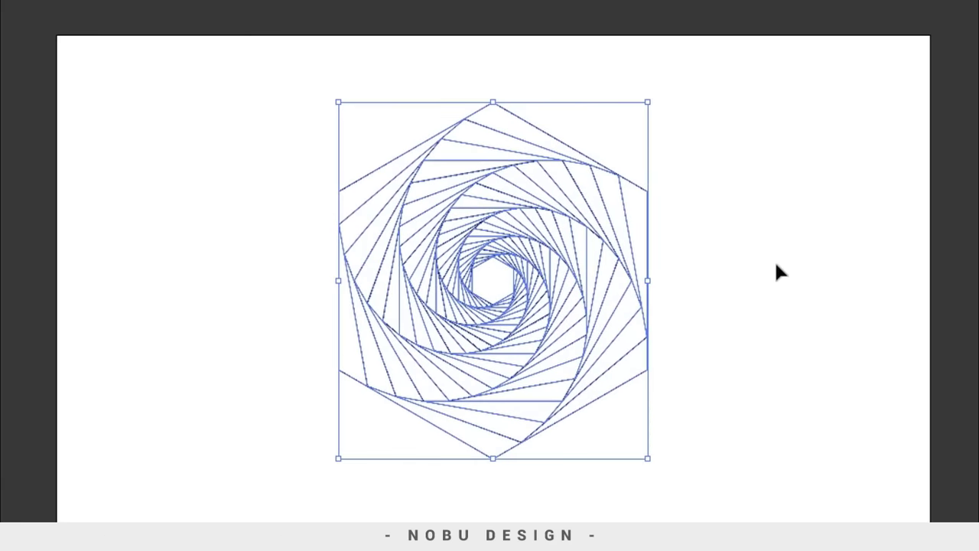
left_click(776, 266)
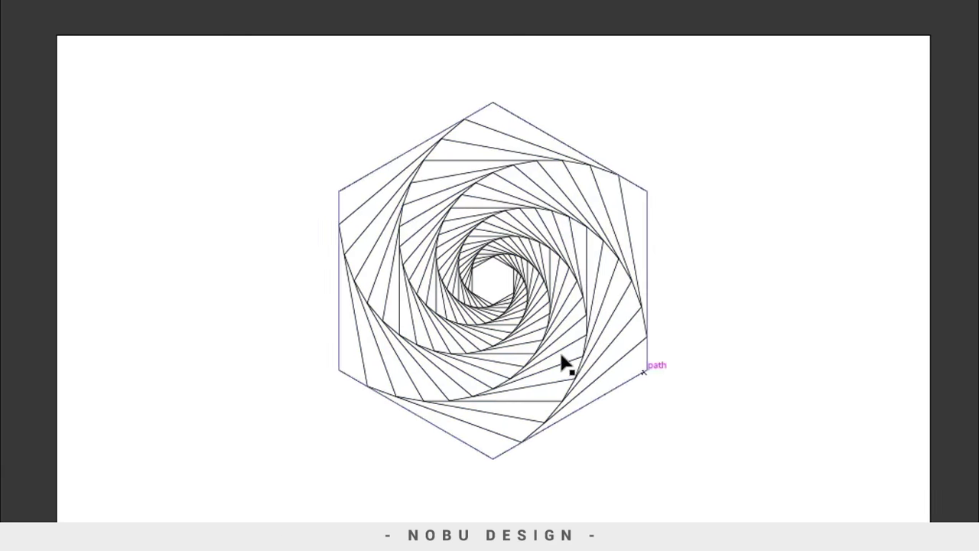
Step: Ungroup the whole expanded hexagon spiral and clear the selection
left_click_drag(613, 260, 538, 316)
right_click(577, 242)
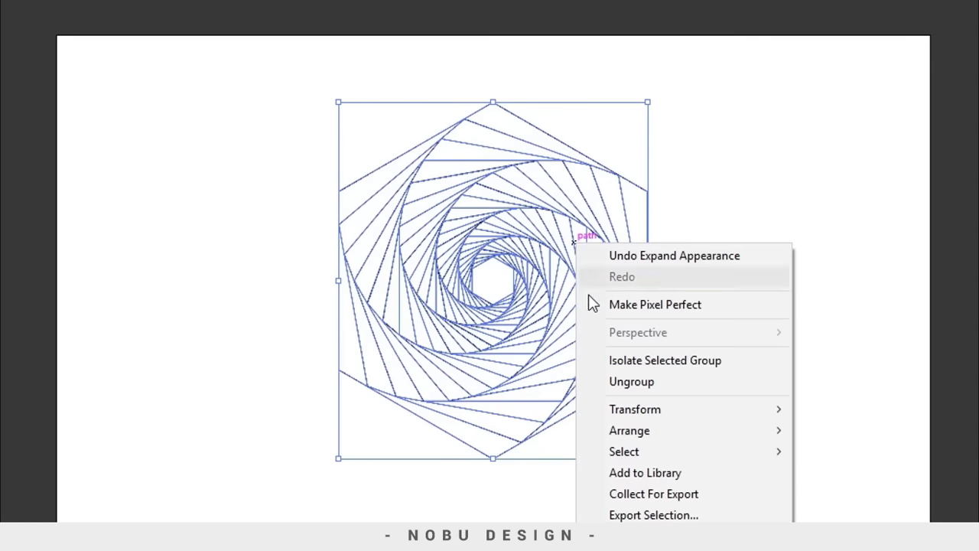
left_click(610, 385)
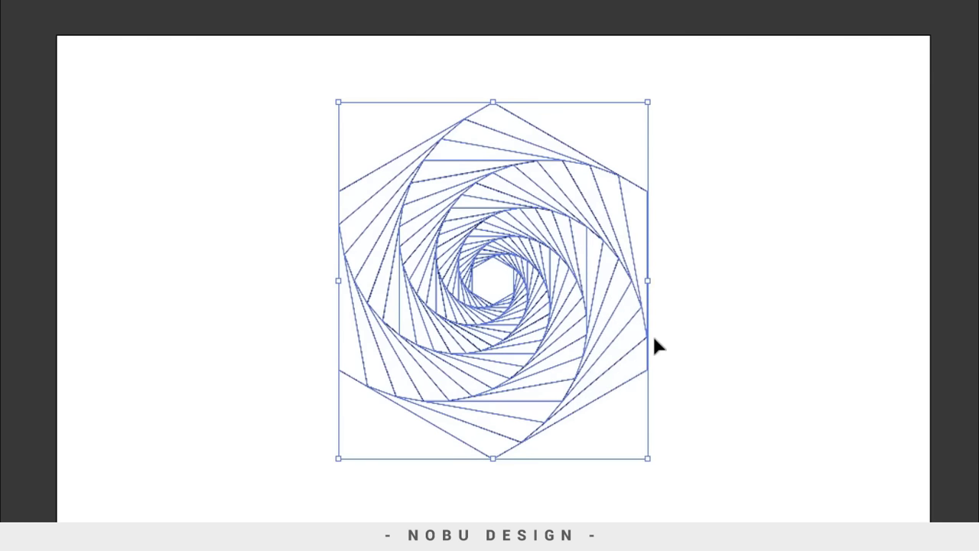
left_click(686, 228)
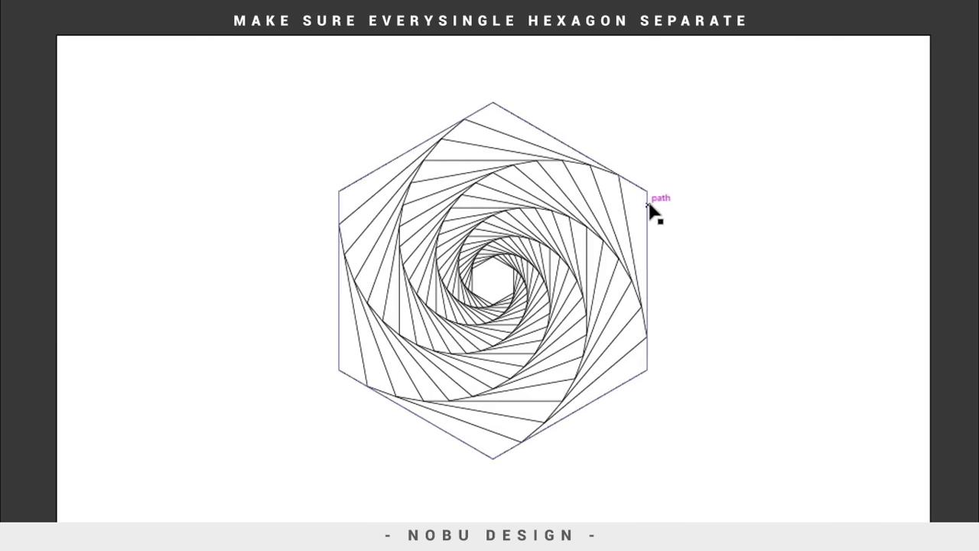
Step: Select the two outermost hexagons one after the other to check whether each is a separate object
left_click_drag(659, 178, 645, 221)
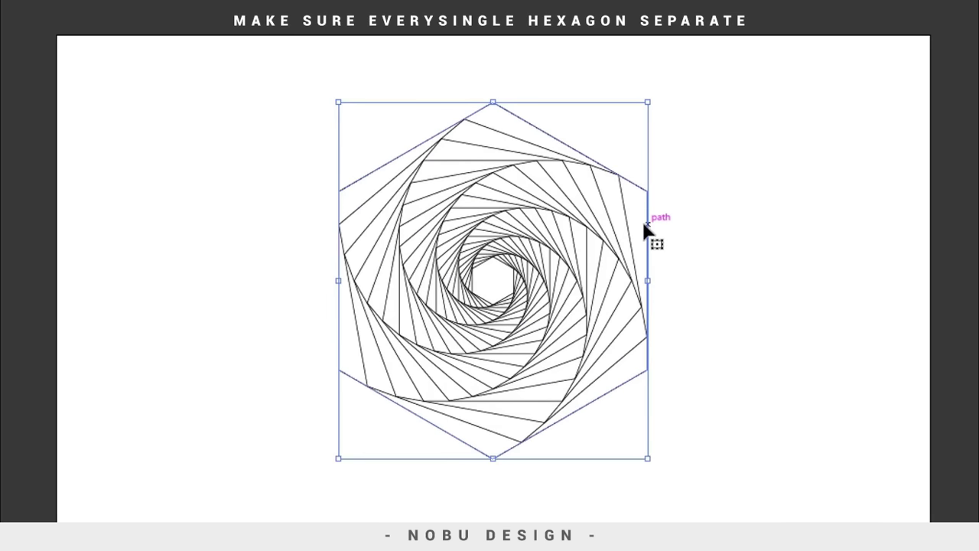
left_click(636, 211)
left_click(620, 212)
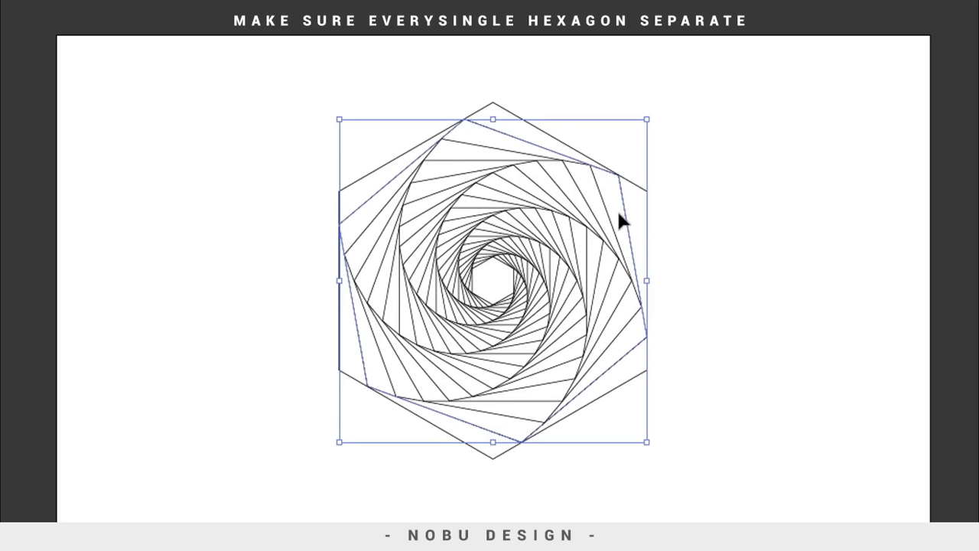
left_click(686, 205)
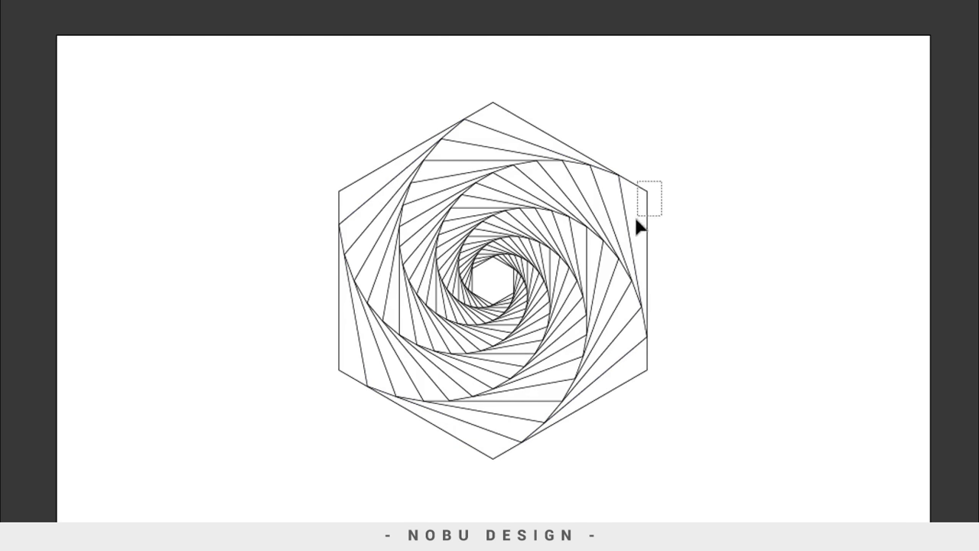
Step: Send the biggest, outermost hexagon to the back of the stacking order and deselect it
left_click_drag(637, 216, 637, 219)
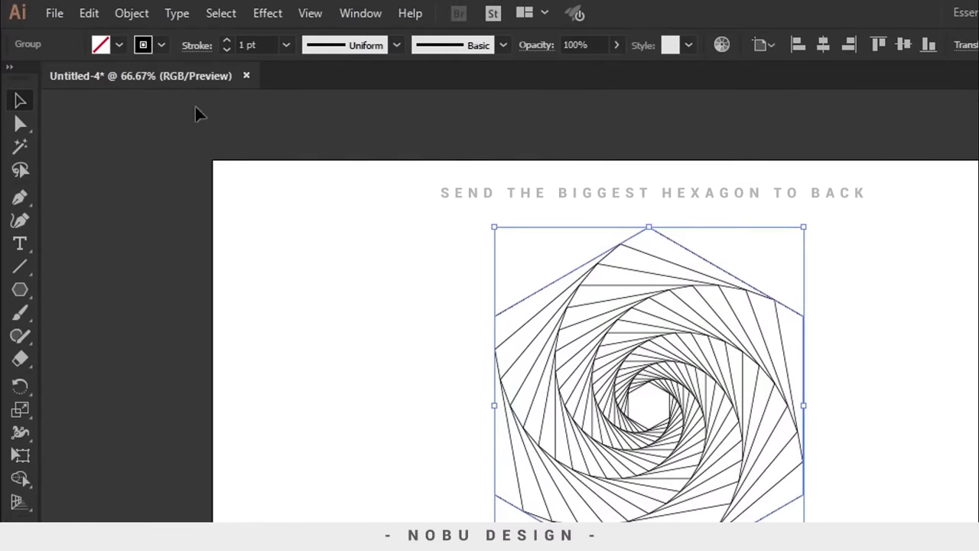
left_click(136, 14)
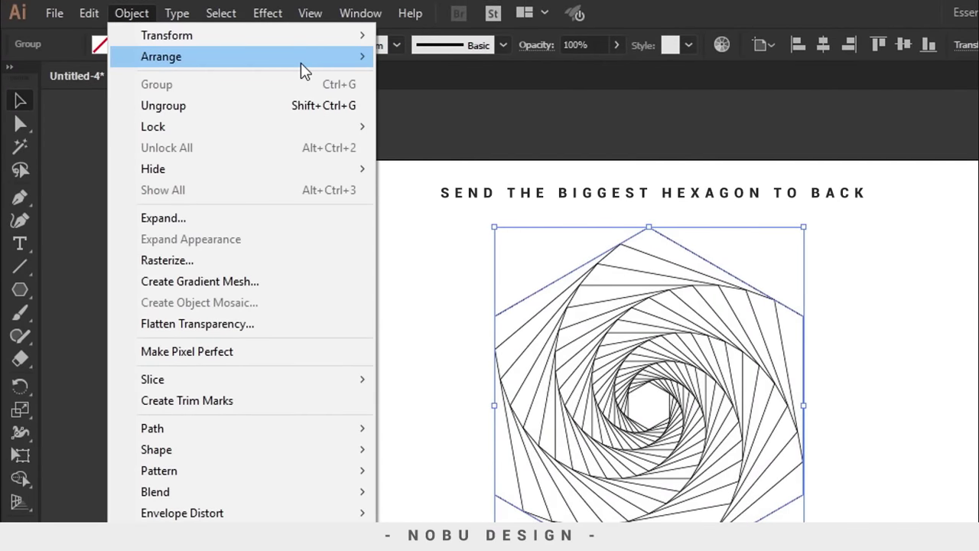
mouse_move(301, 63)
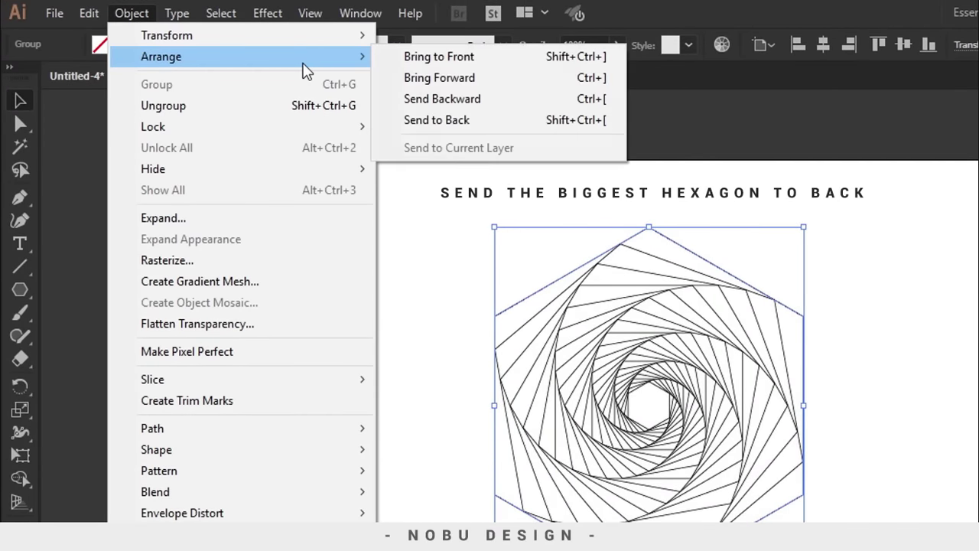
left_click(421, 128)
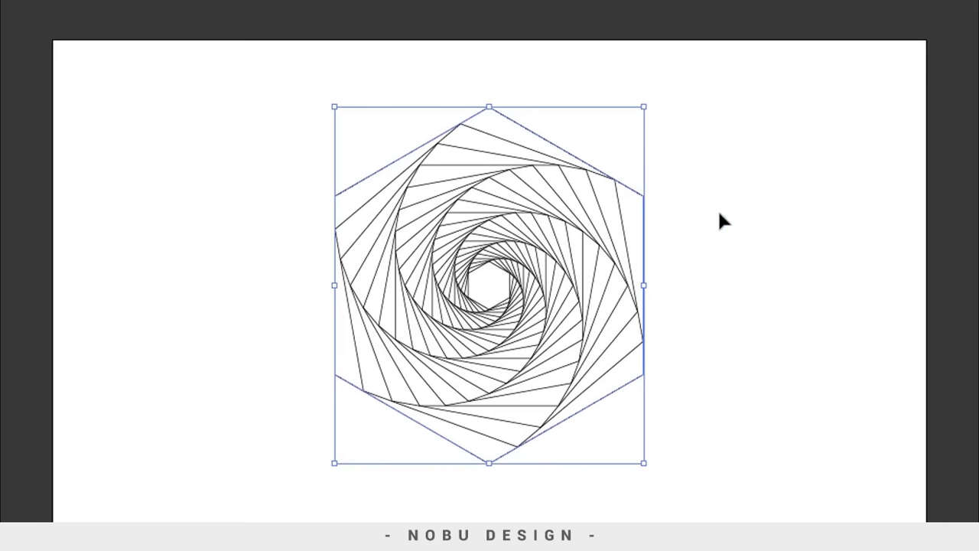
left_click(719, 216)
Step: Bring the second-largest hexagon to the front and clear the selection
left_click(620, 215)
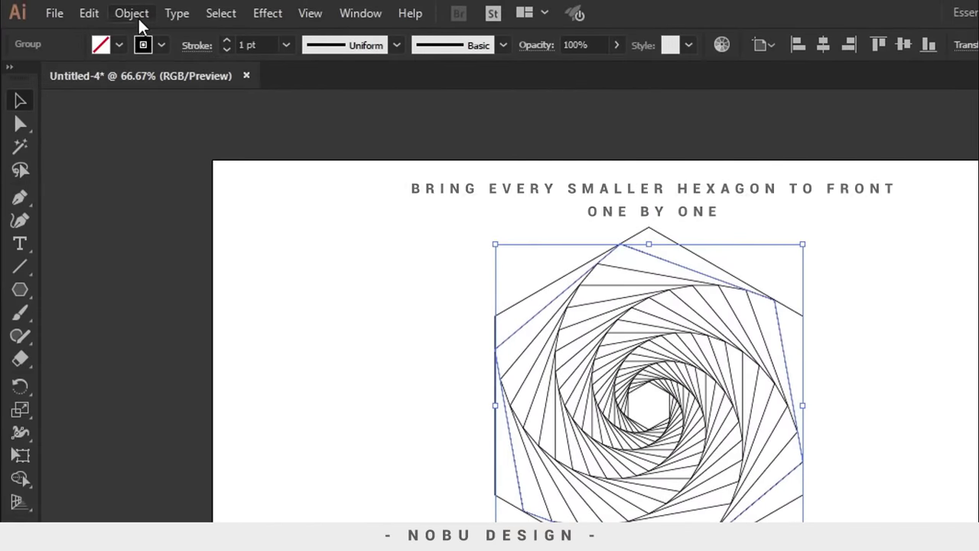
left_click(138, 17)
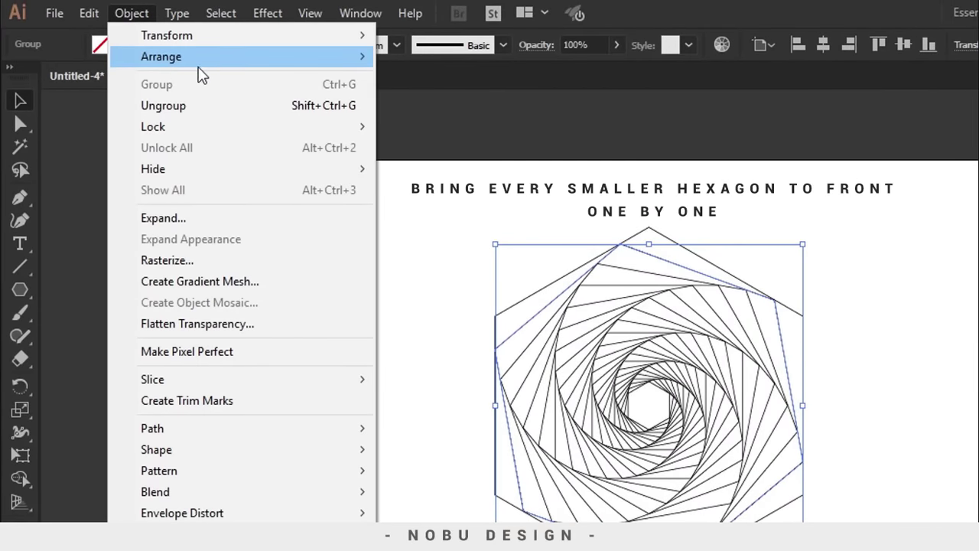
mouse_move(235, 70)
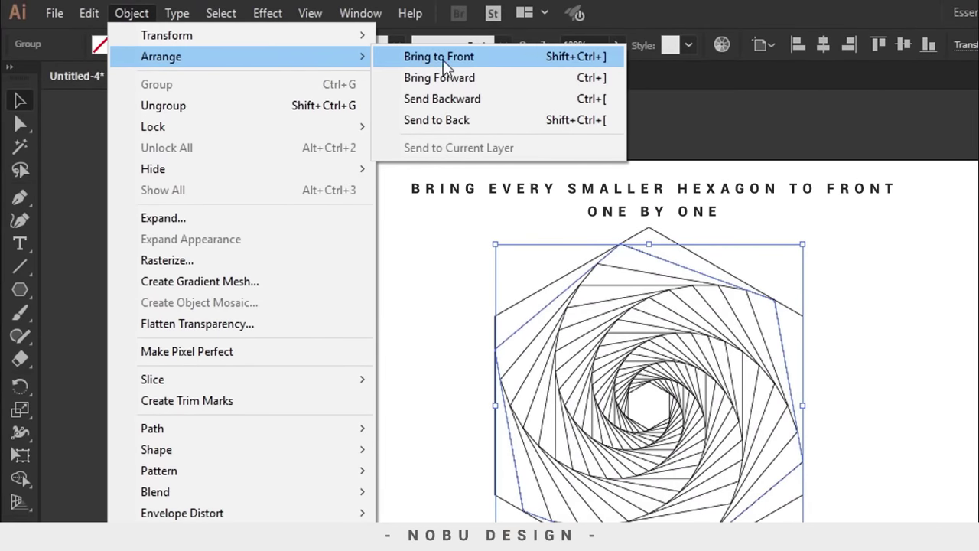
left_click(567, 66)
left_click(847, 287)
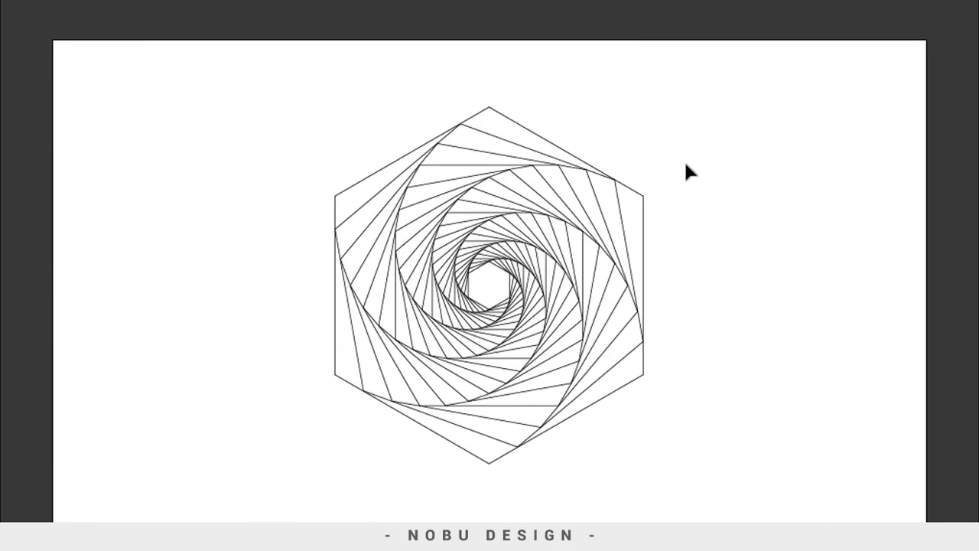
Step: Bring the third- and fourth-largest hexagons to the front, one after the other from larger to smaller
left_click(597, 200)
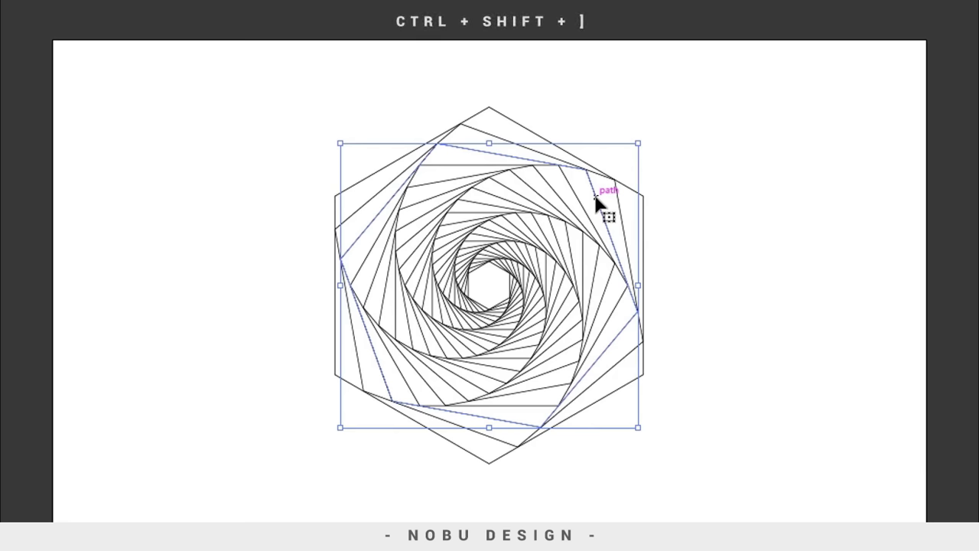
key("ctrl+shift+bracketright")
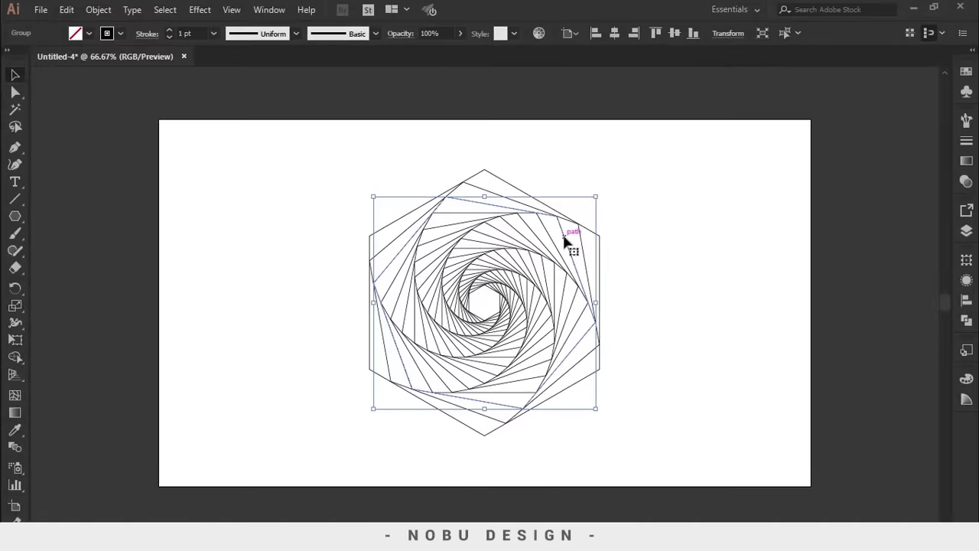
scroll(564, 240, "up", 2)
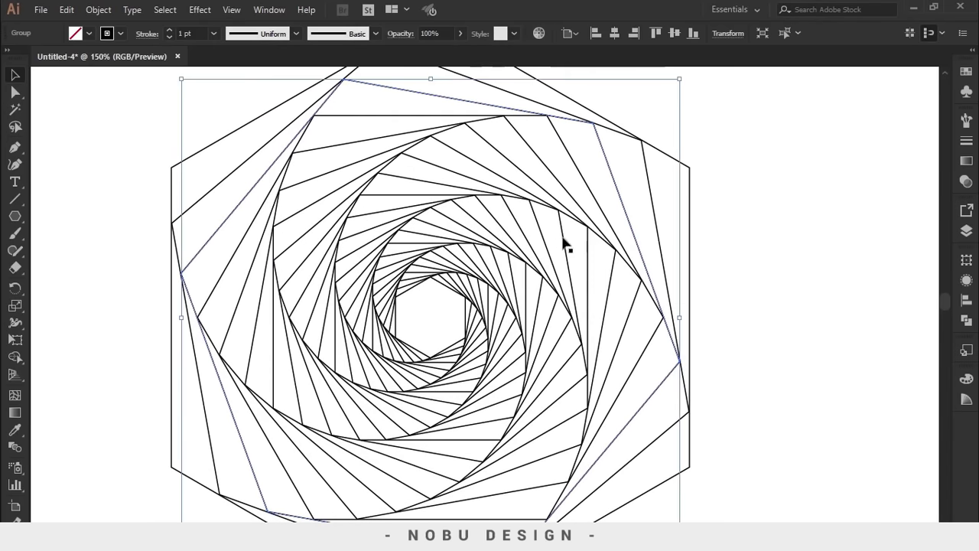
left_click_drag(458, 202, 507, 212)
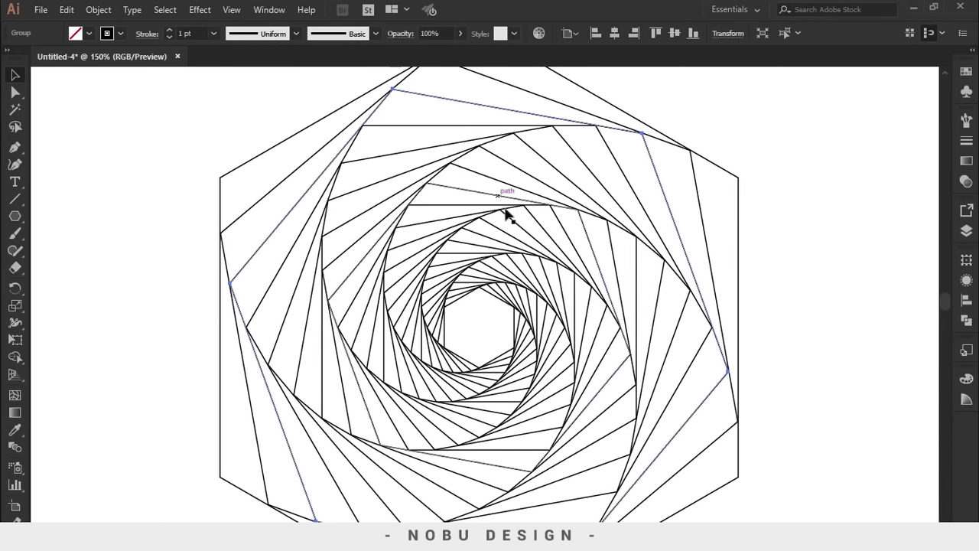
left_click(614, 158)
key("ctrl+shift+bracketright")
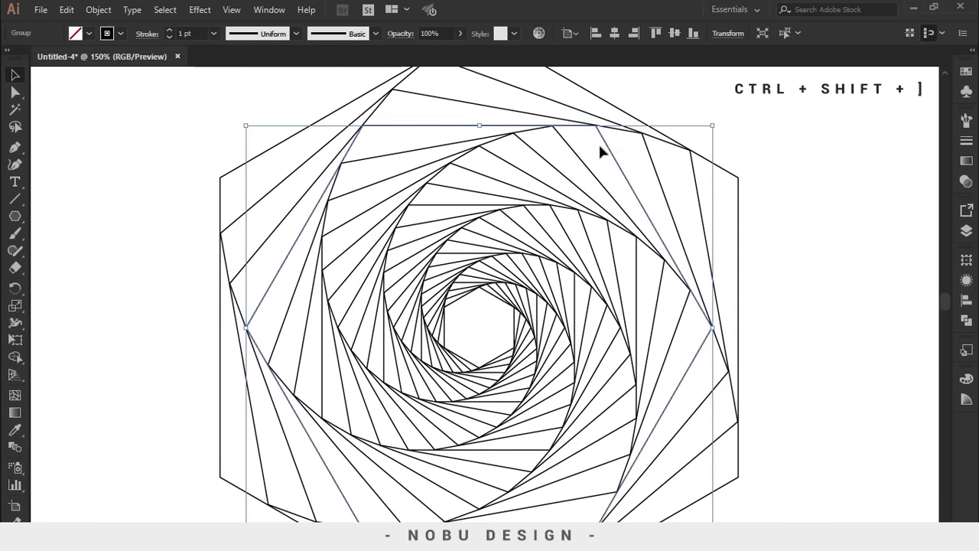
Step: Bring each successively smaller hexagon in the middle of the spiral to the front, one by one working inward
left_click(556, 172)
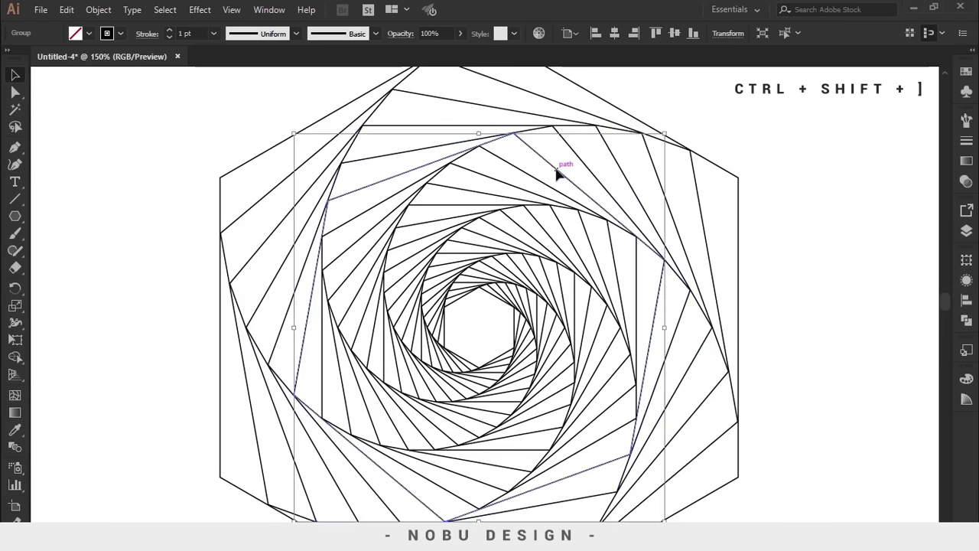
left_click(528, 177)
left_click(501, 184)
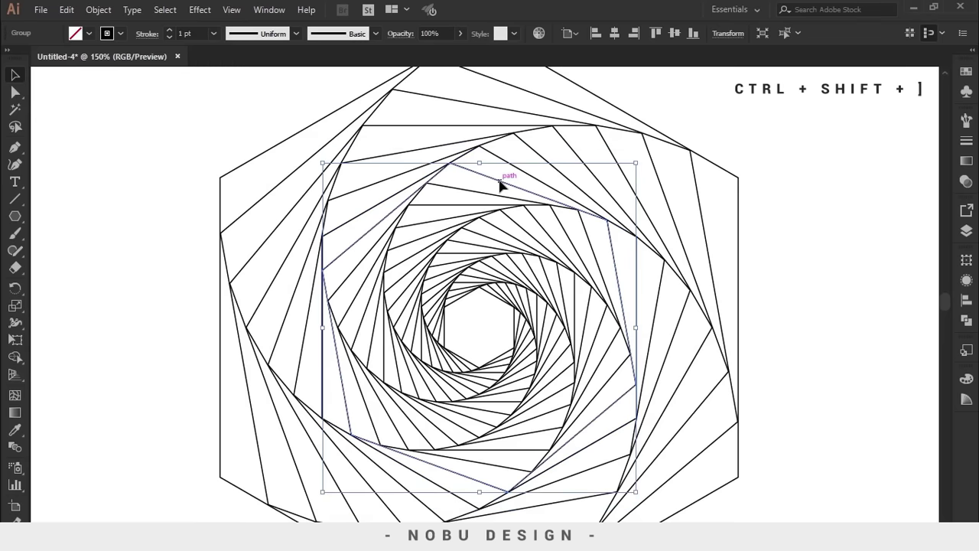
left_click(465, 205)
left_click(437, 213)
left_click(430, 222)
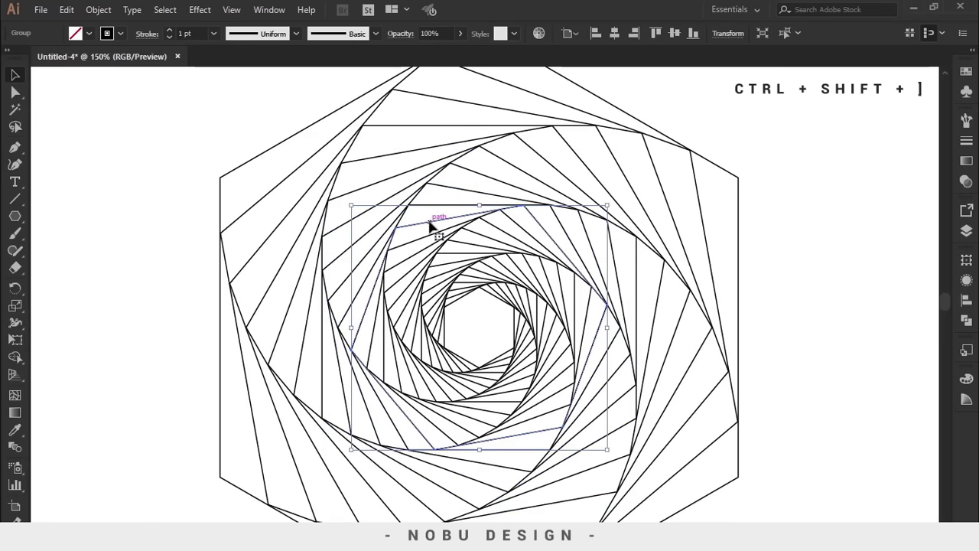
left_click(424, 242)
left_click(418, 255)
left_click(409, 279)
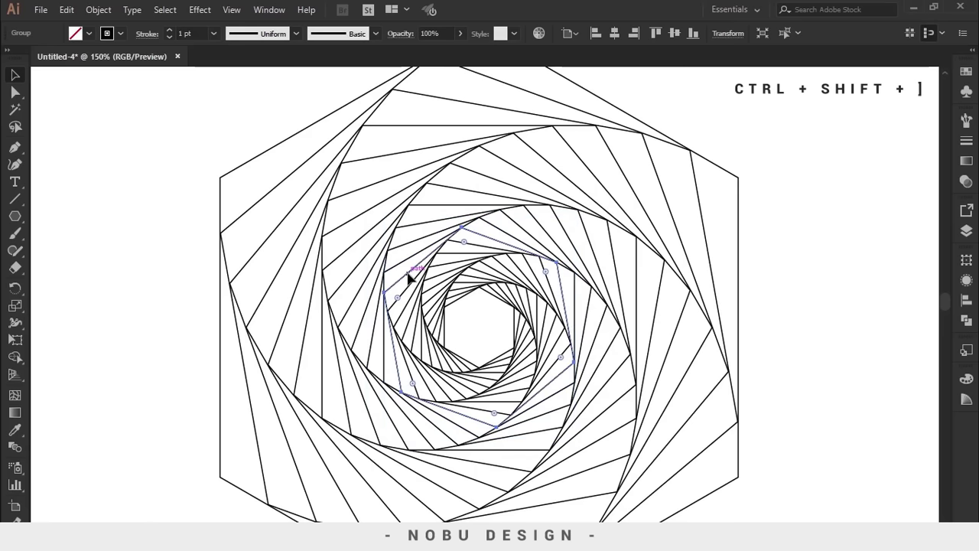
left_click(411, 289)
left_click(406, 303)
left_click(408, 313)
left_click(414, 320)
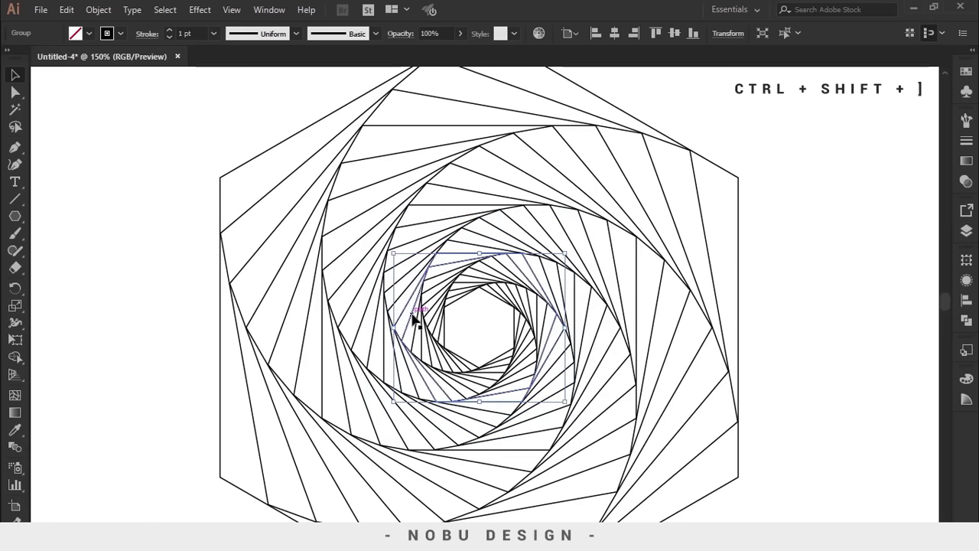
Step: Bring the remaining small hexagons to the front one by one down to the innermost, and deselect
scroll(477, 330, "up", 2)
left_click(352, 334)
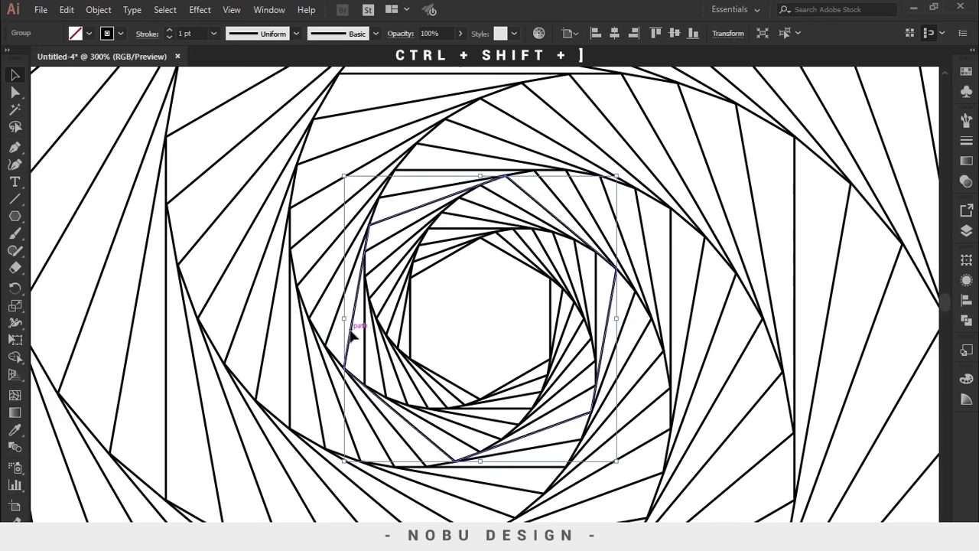
left_click(366, 349)
left_click(375, 361)
left_click(383, 370)
left_click(390, 379)
left_click(400, 389)
left_click(408, 389)
left_click(423, 379)
left_click(433, 386)
left_click(437, 389)
left_click(444, 387)
left_click(448, 385)
key("ctrl+0")
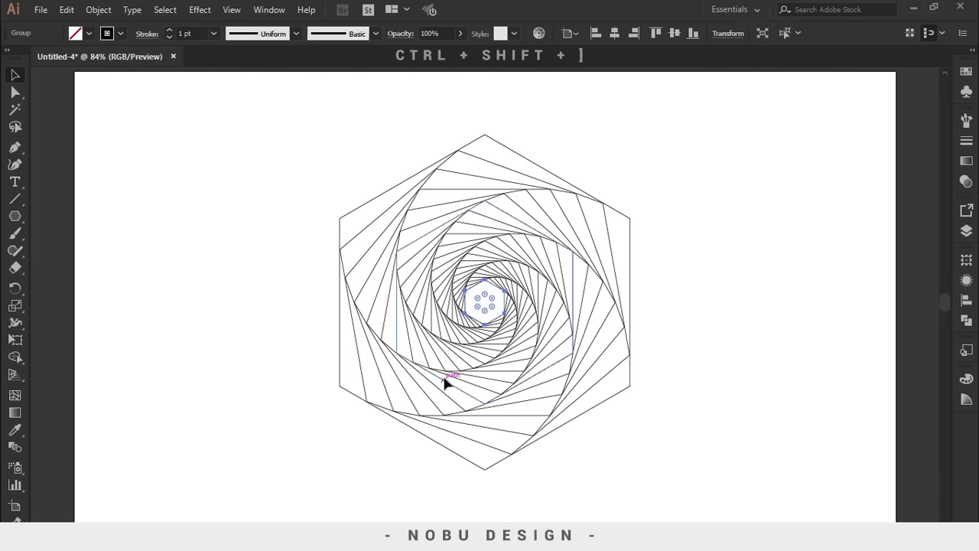
left_click(727, 297)
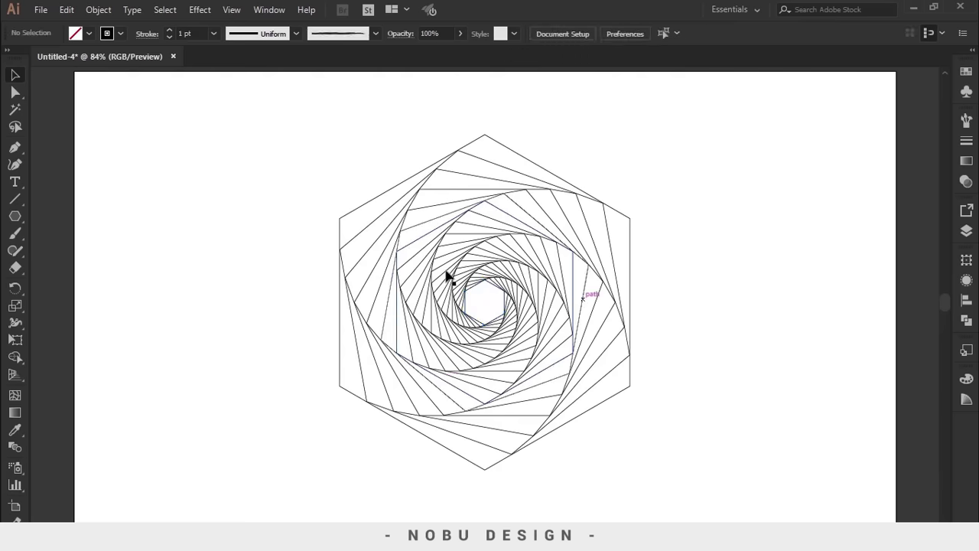
Step: Scale the entire hexagon spiral down to roughly a third of its size and move it to the artboard's upper-left corner
left_click_drag(286, 117, 688, 484)
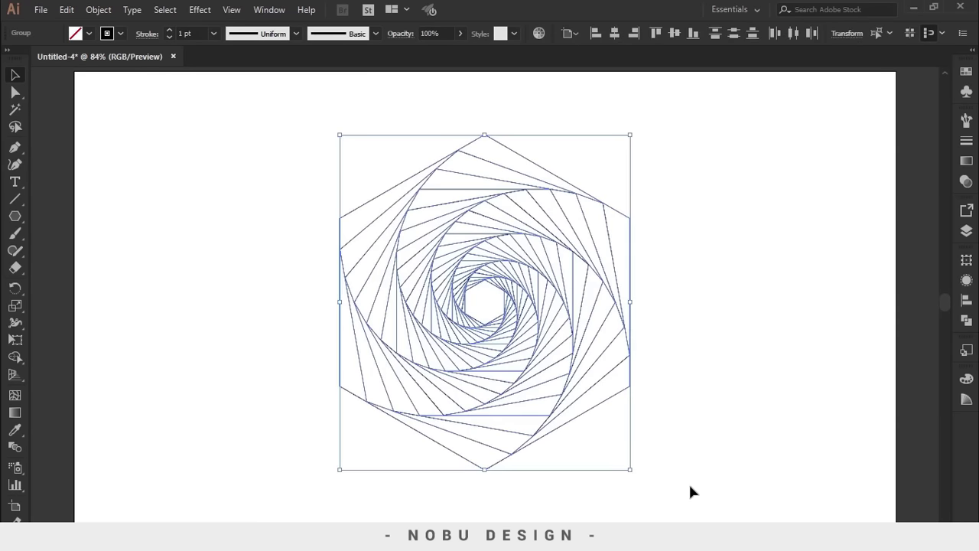
left_click_drag(635, 303, 447, 311)
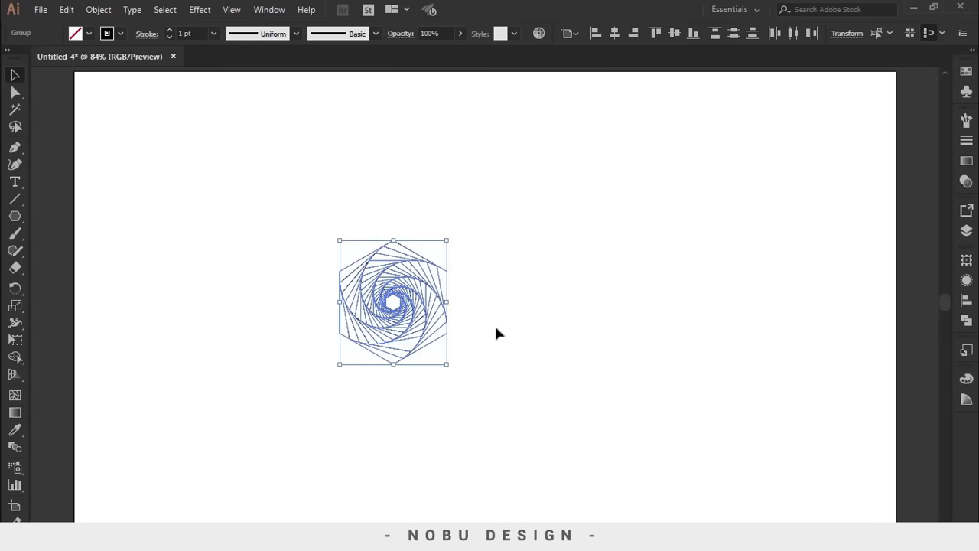
left_click(495, 328)
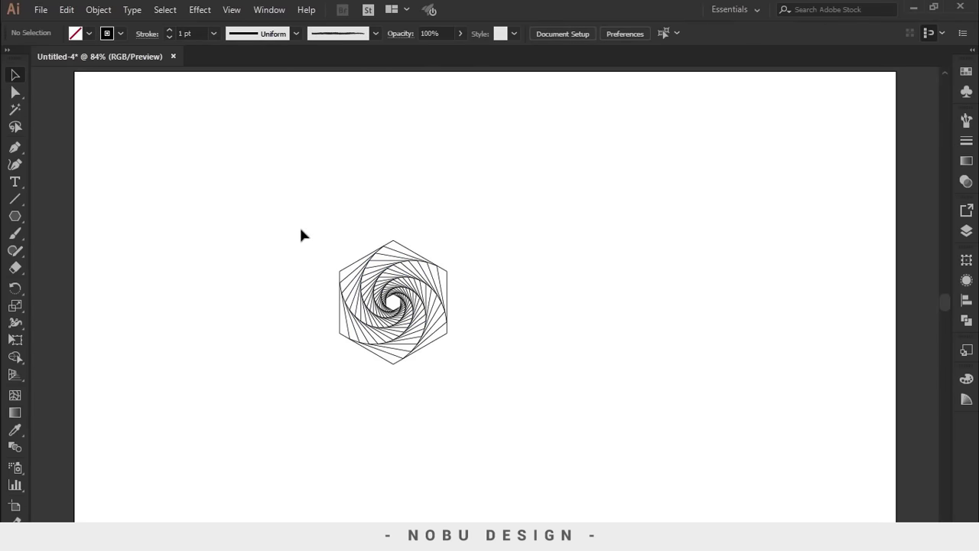
left_click_drag(481, 378, 483, 375)
left_click_drag(432, 329, 198, 179)
left_click(314, 292)
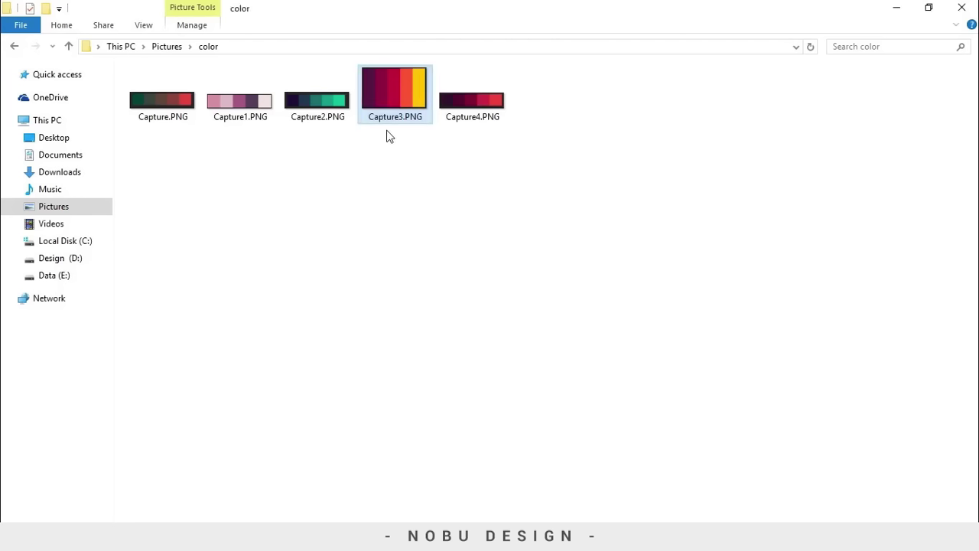
Step: Place the palette image Capture3.PNG from the Pictures color folder in Illustrator, as a small swatch near the artboard's upper-right corner
left_click_drag(401, 97, 678, 242)
left_click_drag(553, 295, 705, 202)
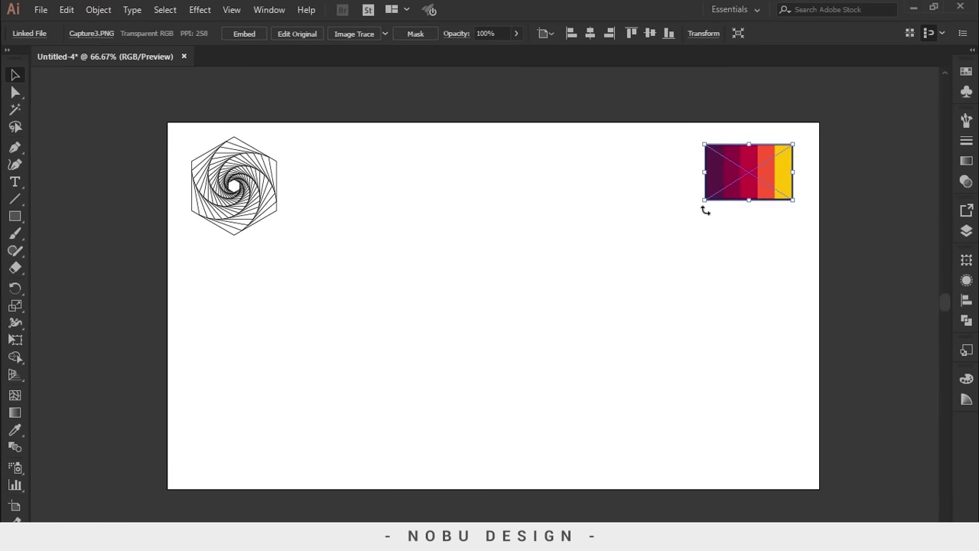
left_click(699, 261)
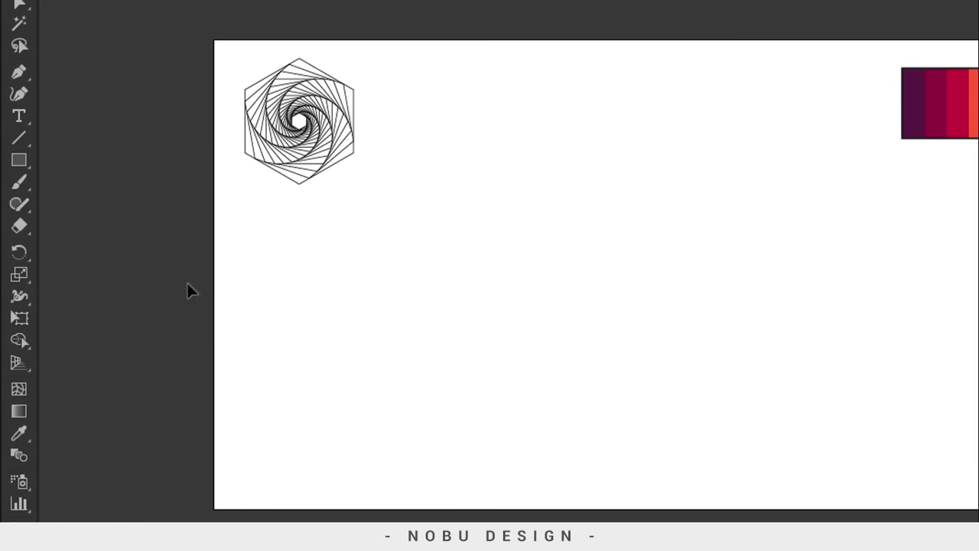
Step: Create a 30 by 30 pt square and align it to the artboard's bottom-left corner
left_click(19, 159)
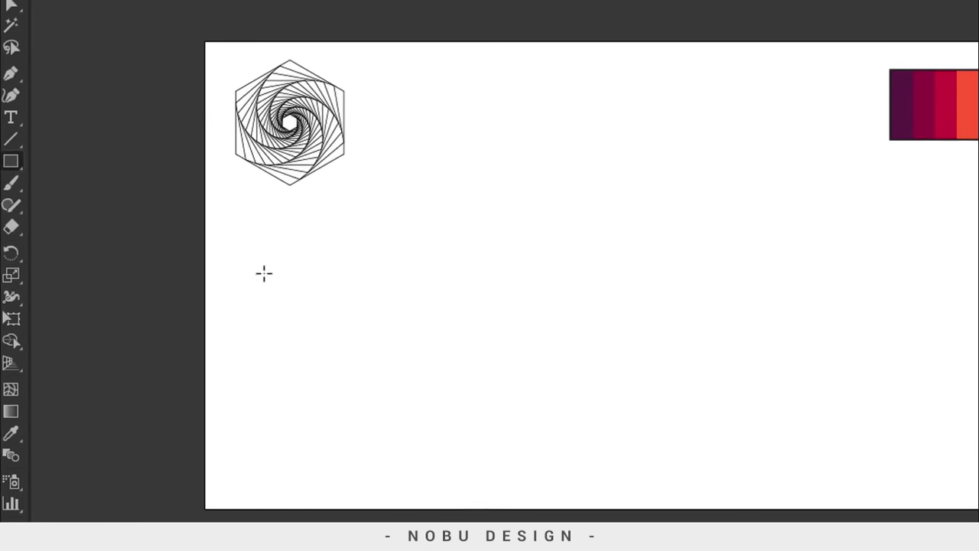
left_click(575, 216)
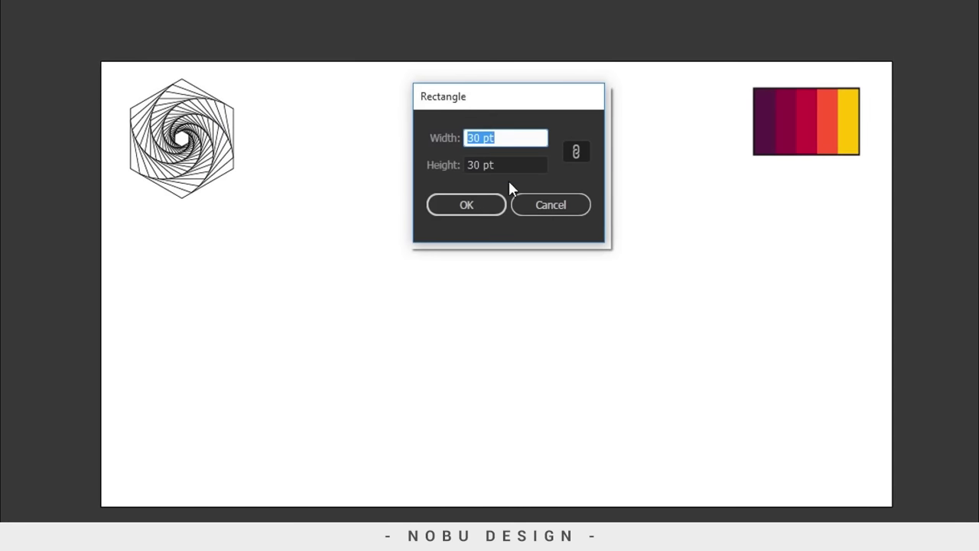
left_click(478, 205)
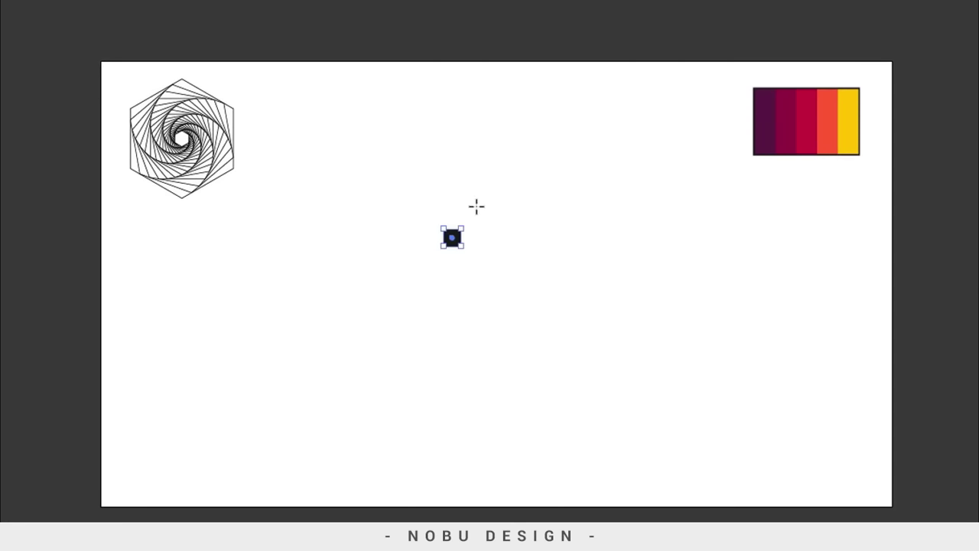
left_click(713, 37)
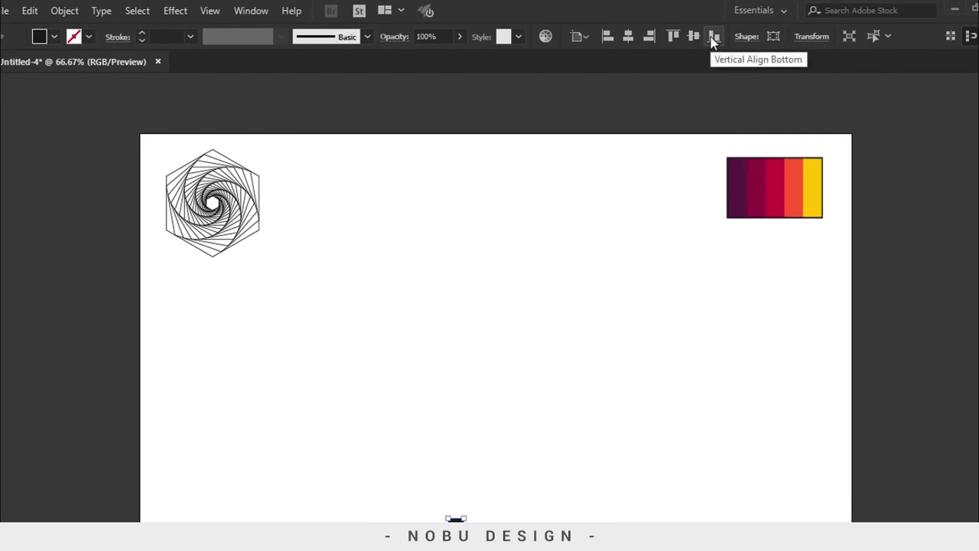
left_click(607, 42)
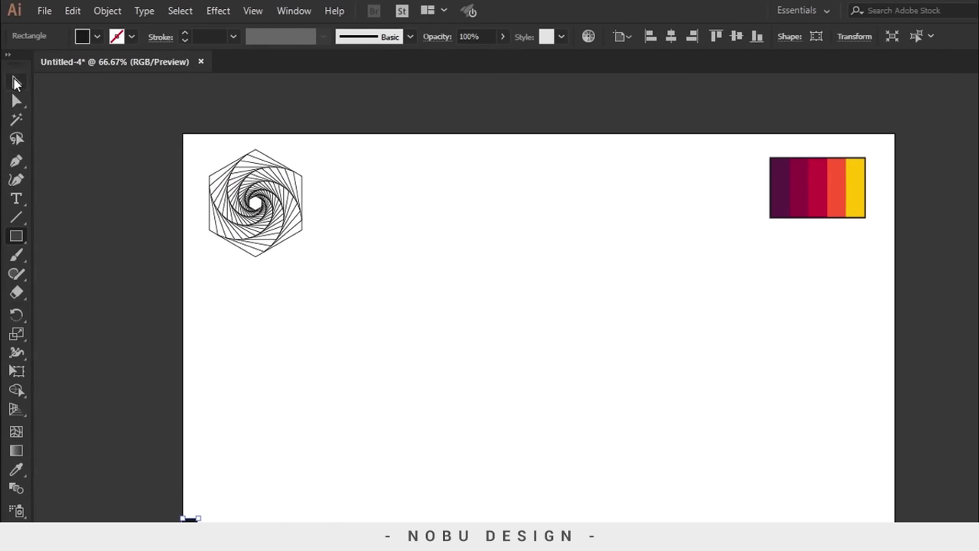
Step: Duplicate the small square and align the copy to the horizontal centre of the artboard's bottom edge
left_click(17, 83)
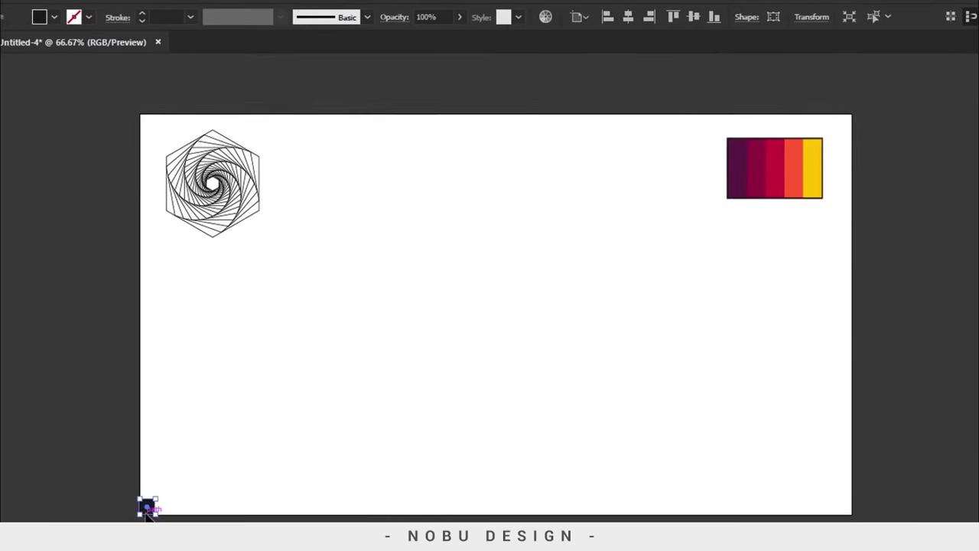
left_click_drag(147, 510, 285, 463)
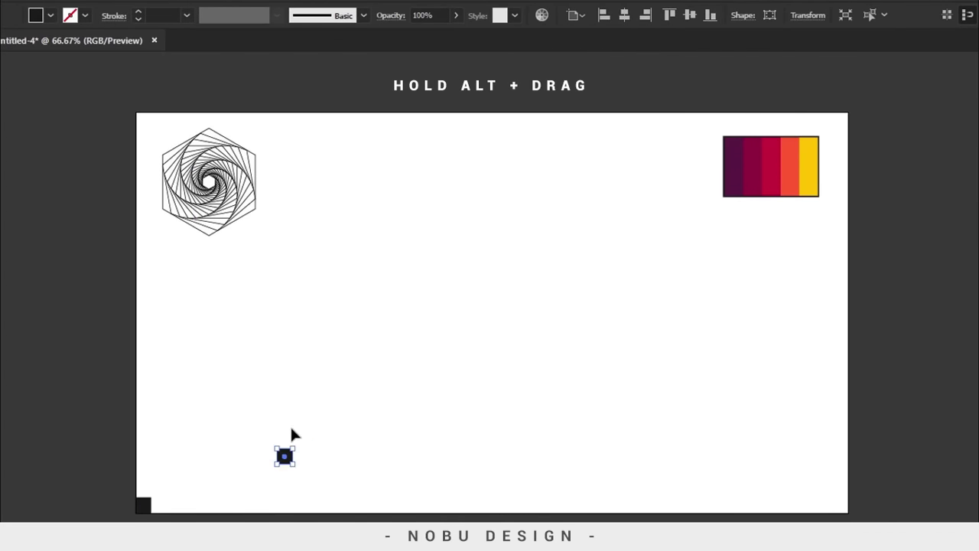
left_click(623, 16)
left_click(711, 16)
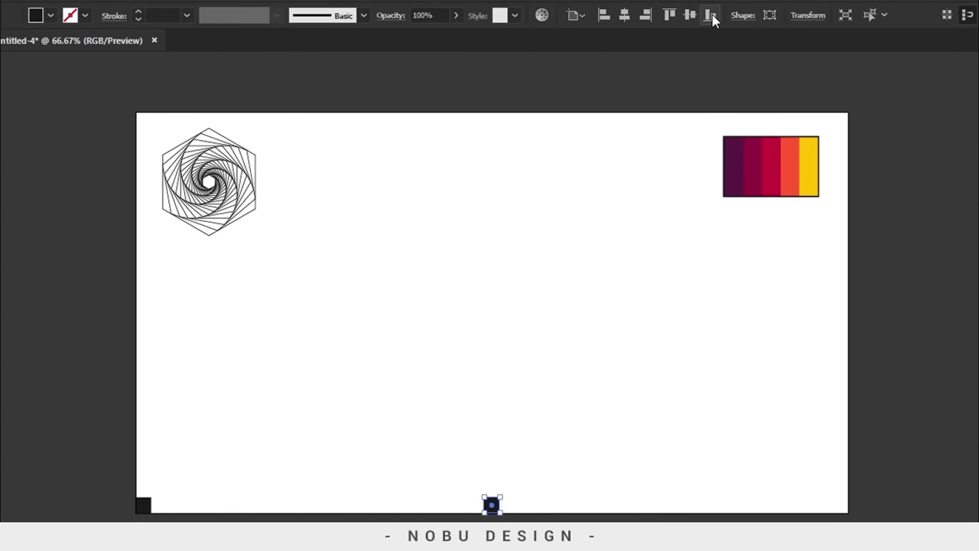
Step: Duplicate the bottom-centre square and align the copy to the artboard's bottom-right corner
left_click_drag(495, 506, 674, 455)
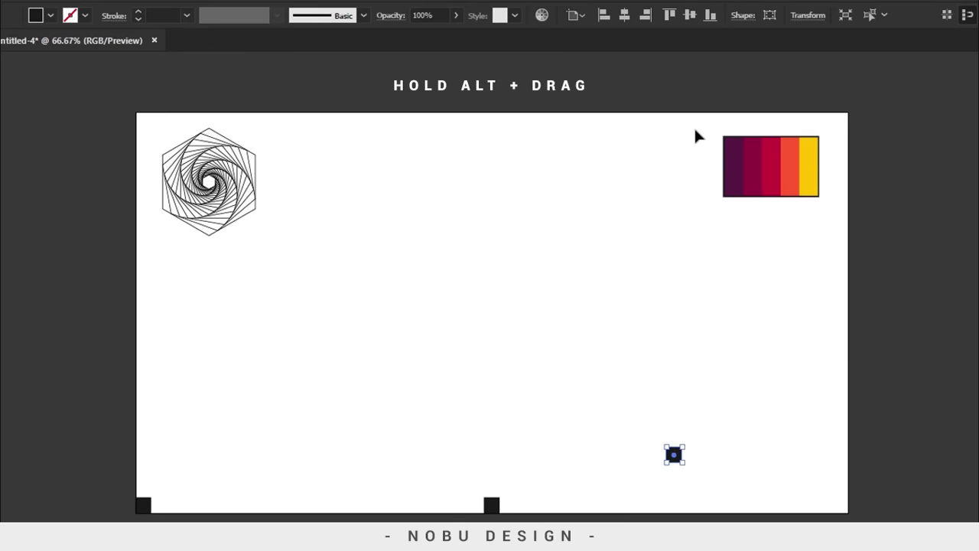
left_click(711, 16)
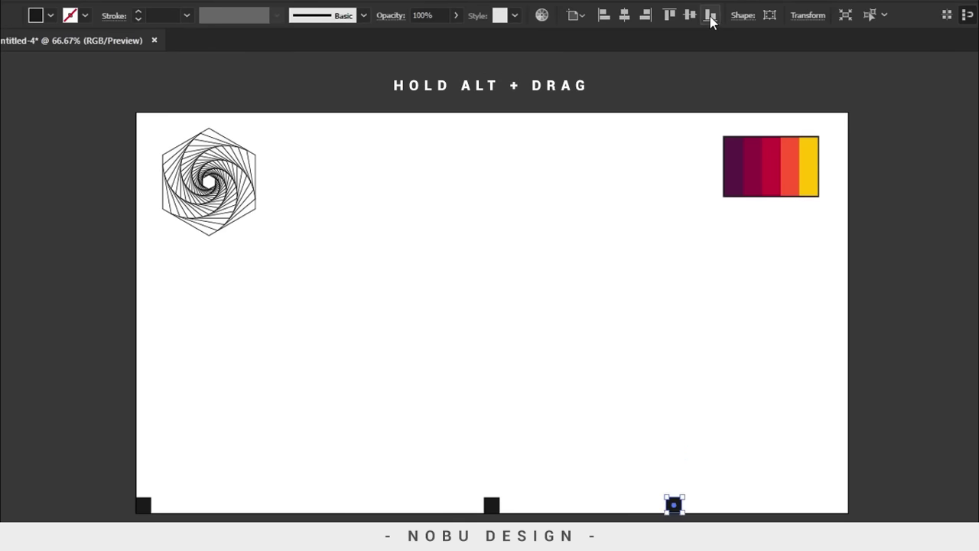
left_click(646, 16)
left_click(484, 441)
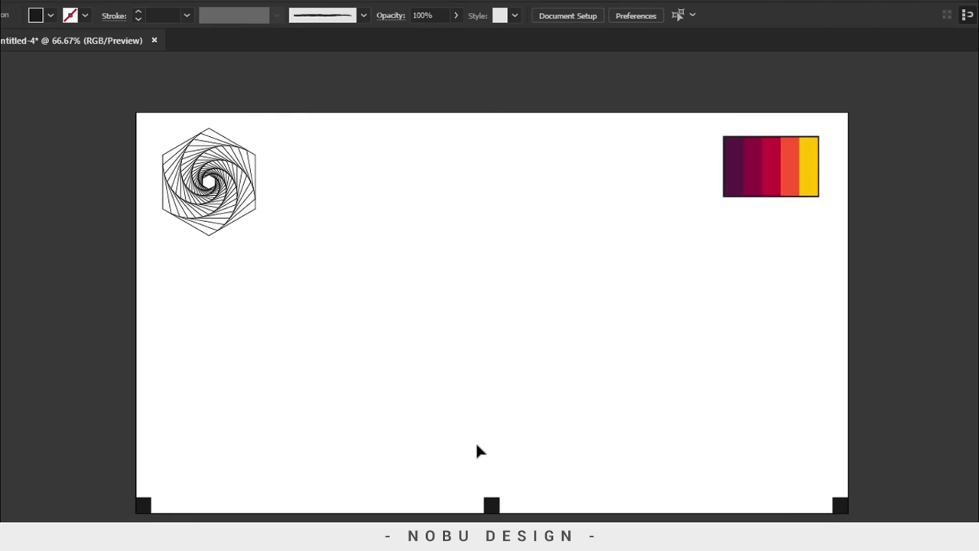
Step: Sample dark purple, crimson and yellow from the palette image for the left, middle and right squares, and delete the image
mouse_move(142, 509)
left_mouse_down()
mouse_move(166, 512)
mouse_move(131, 502)
mouse_move(139, 505)
left_mouse_up()
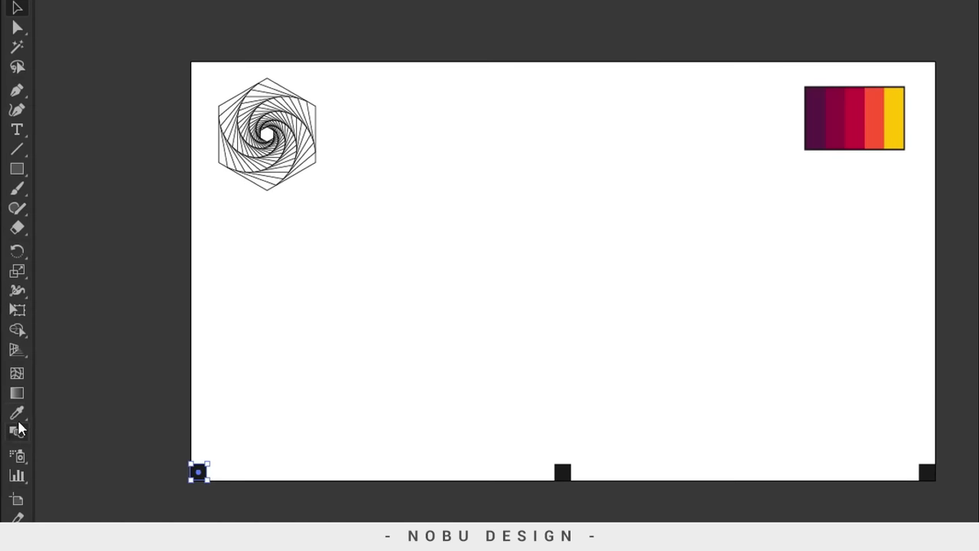
left_click(6, 421)
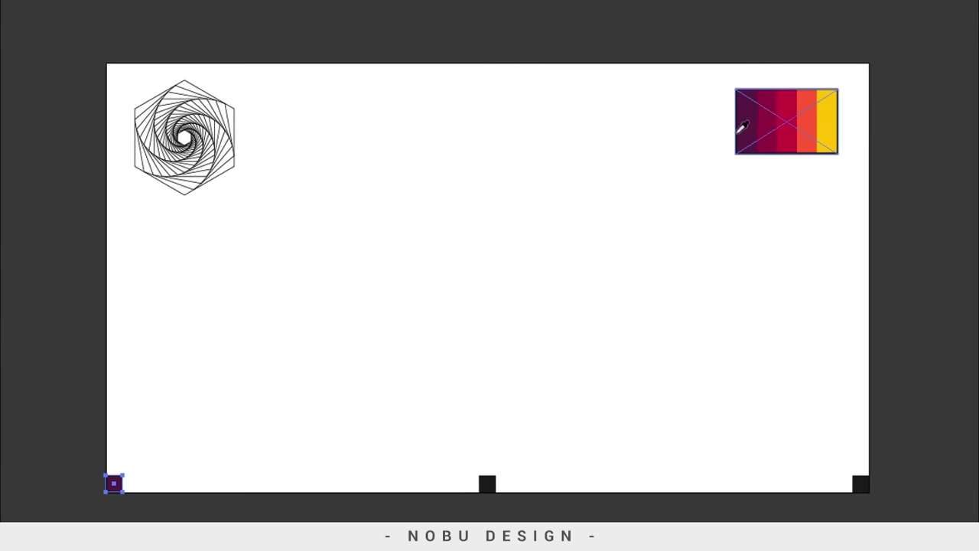
left_click(490, 487, "ctrl")
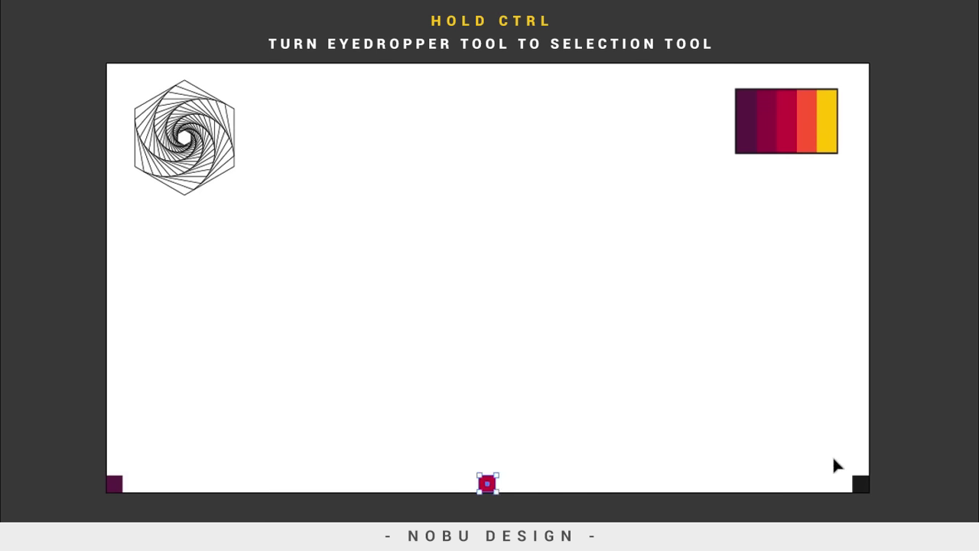
left_click_drag(878, 502, 880, 501)
left_click(833, 121)
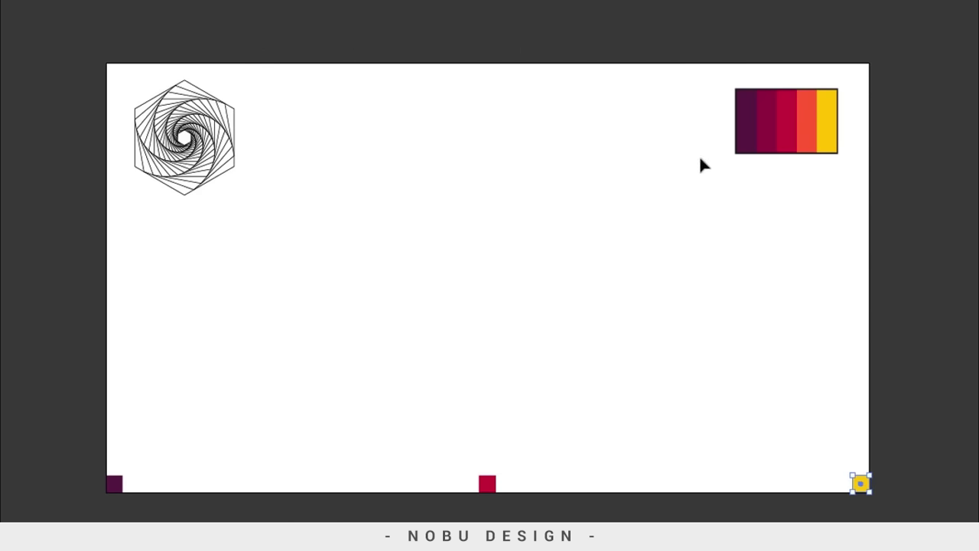
left_click_drag(800, 157, 800, 157)
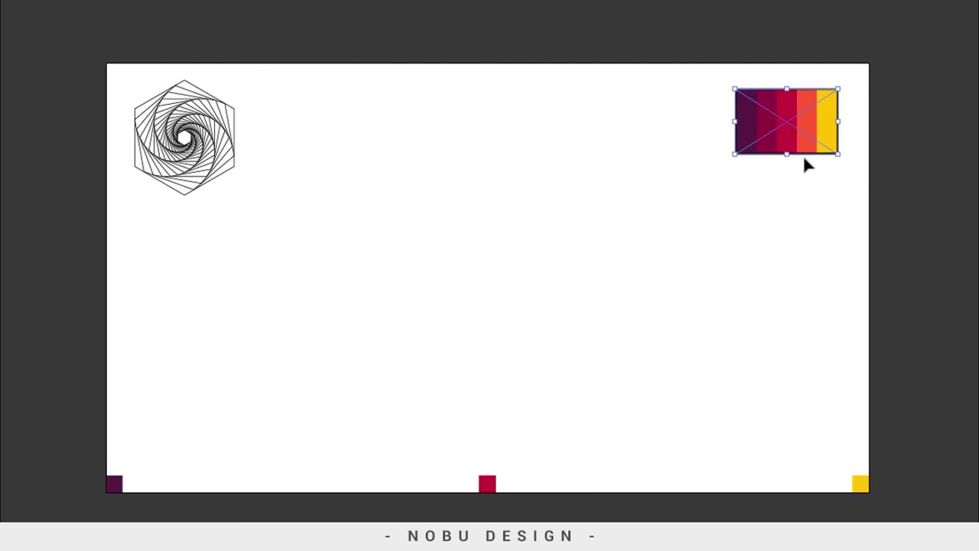
key("Delete")
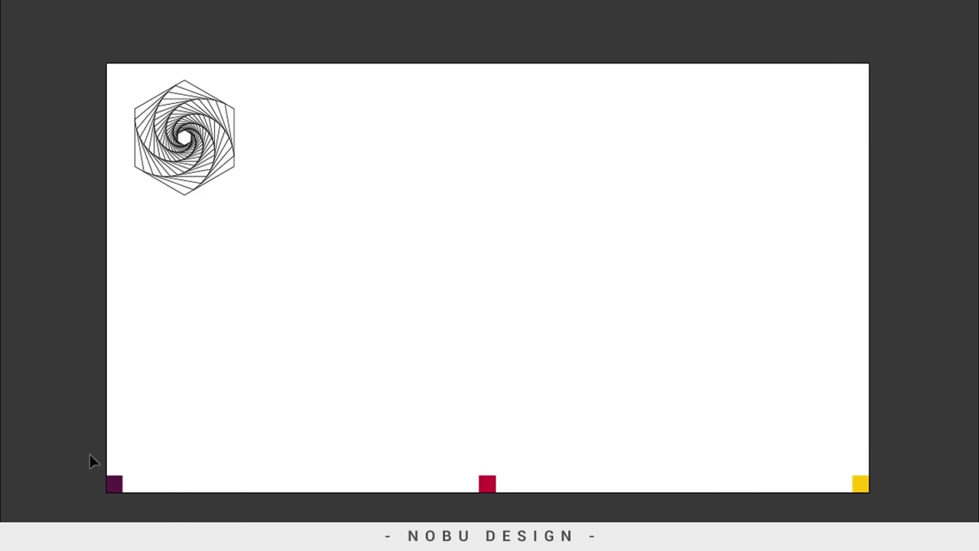
Step: Blend the purple, crimson and yellow squares from left to right along the artboard's bottom edge
left_click_drag(74, 446, 889, 535)
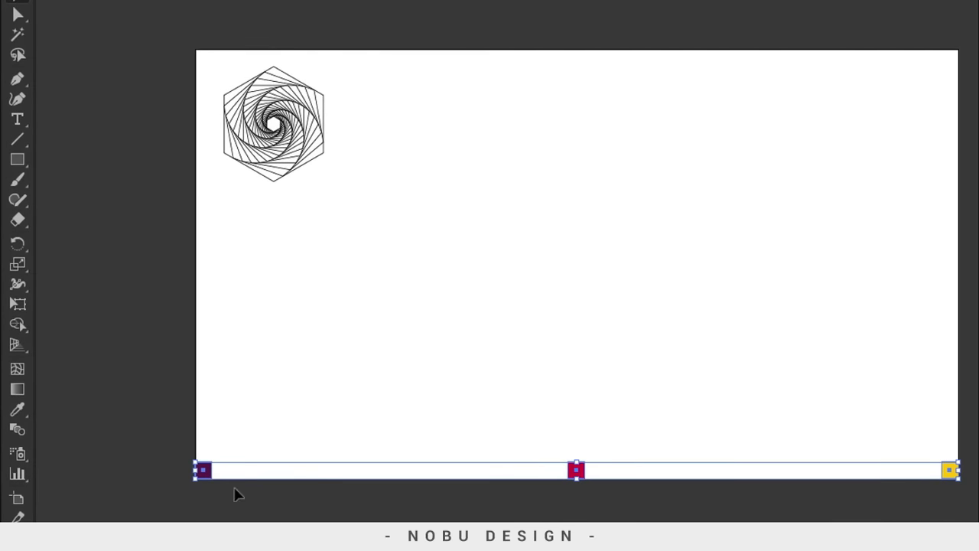
left_click(18, 433)
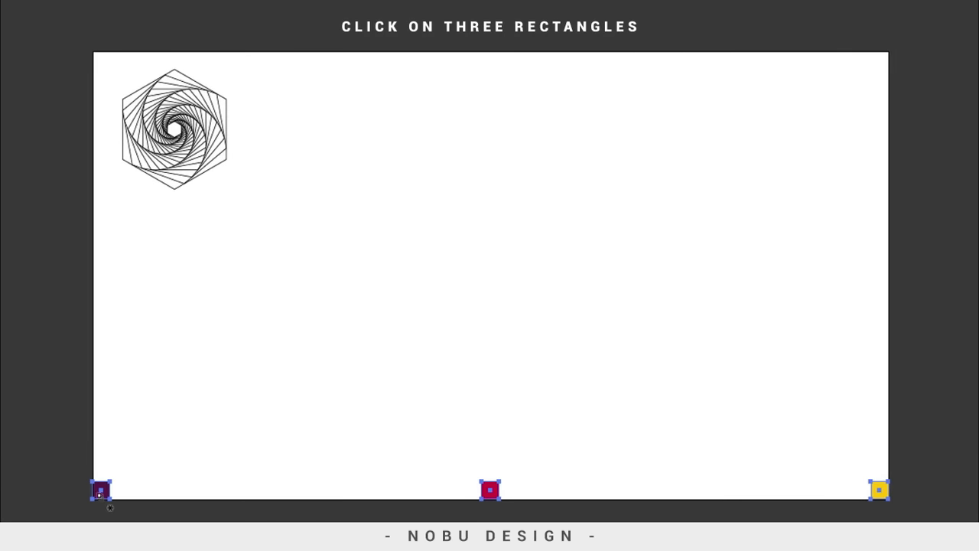
left_click(490, 490)
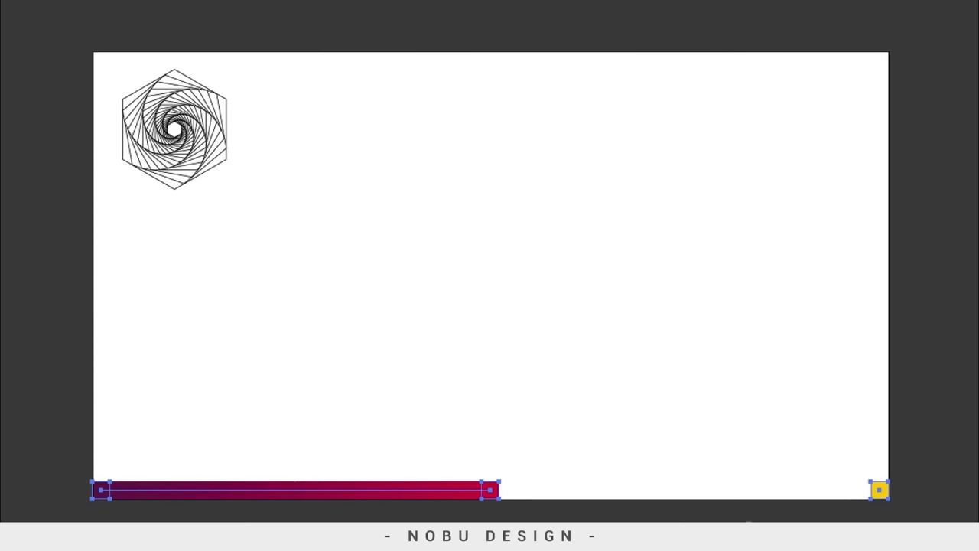
left_click(881, 490)
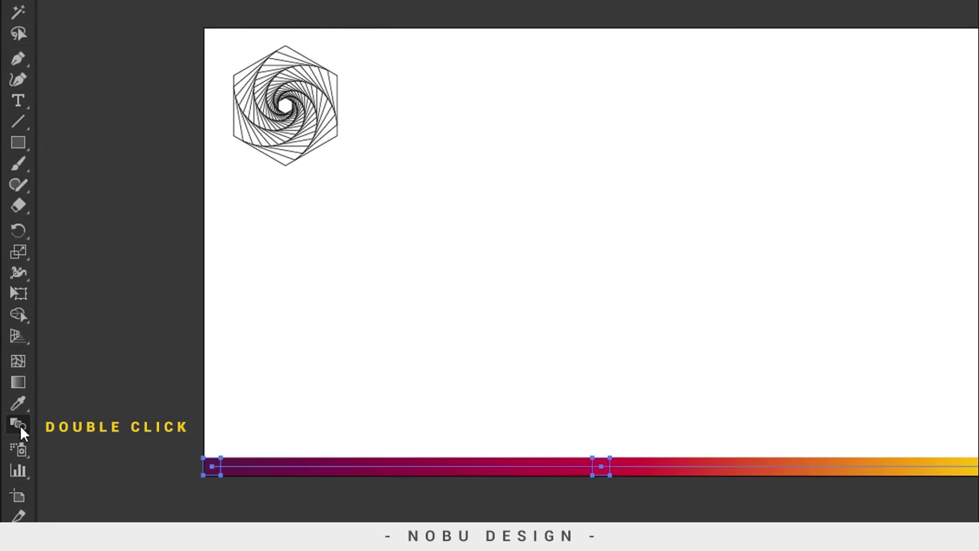
Step: Set the blend's spacing to Specified Steps with 11 steps, with the preview on
double_click(18, 424)
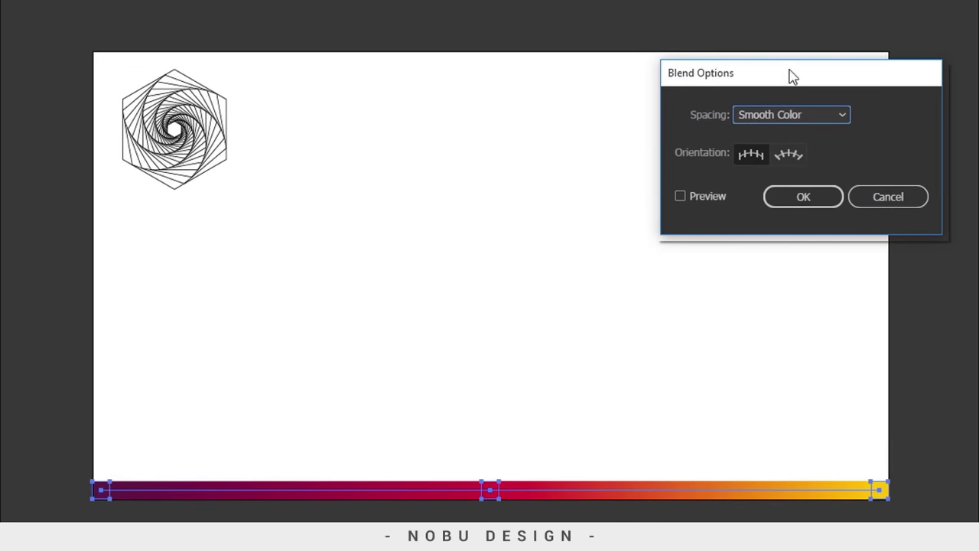
left_click_drag(792, 77, 503, 198)
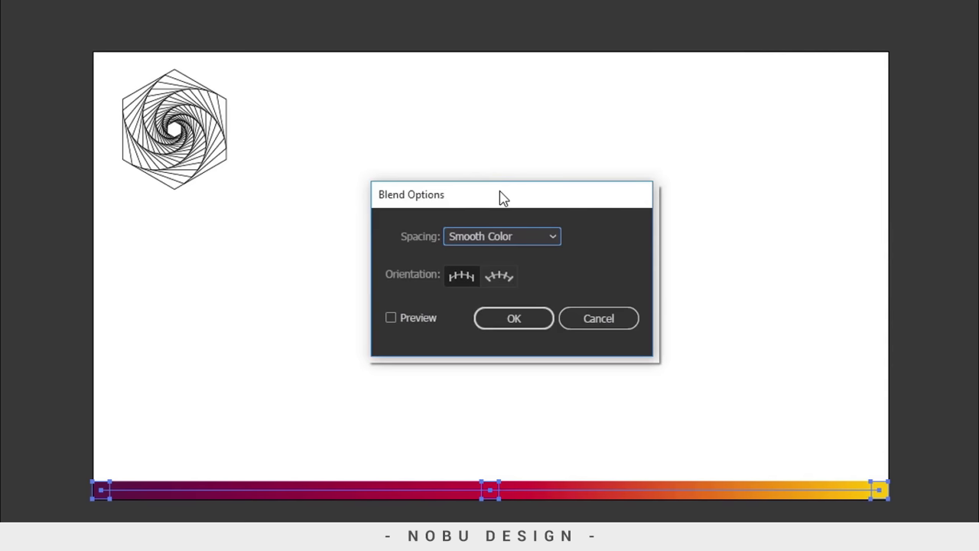
left_click(511, 235)
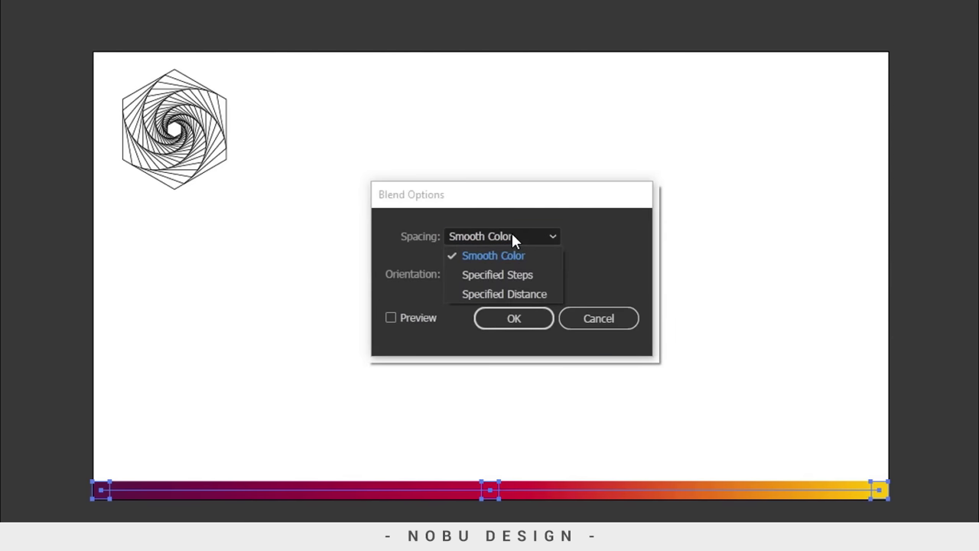
left_click(515, 274)
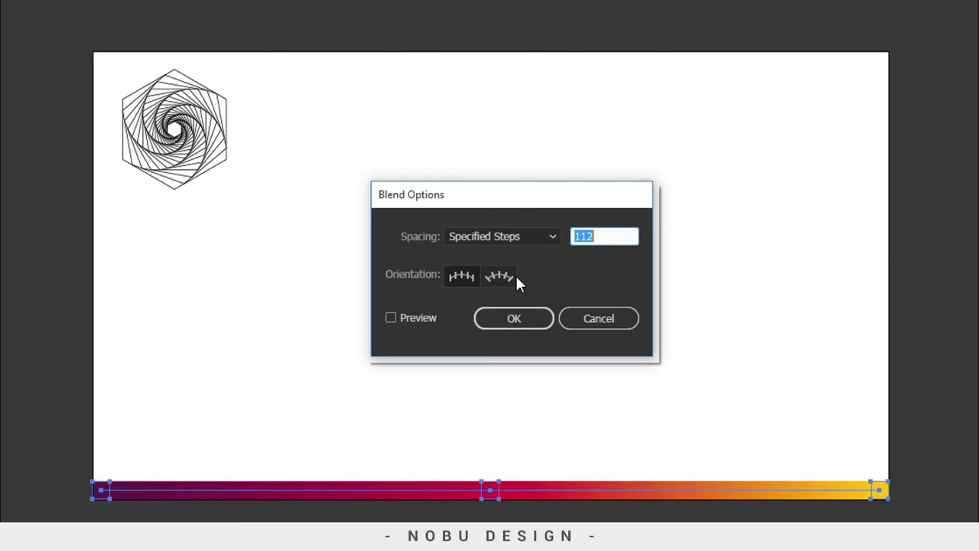
left_click(418, 319)
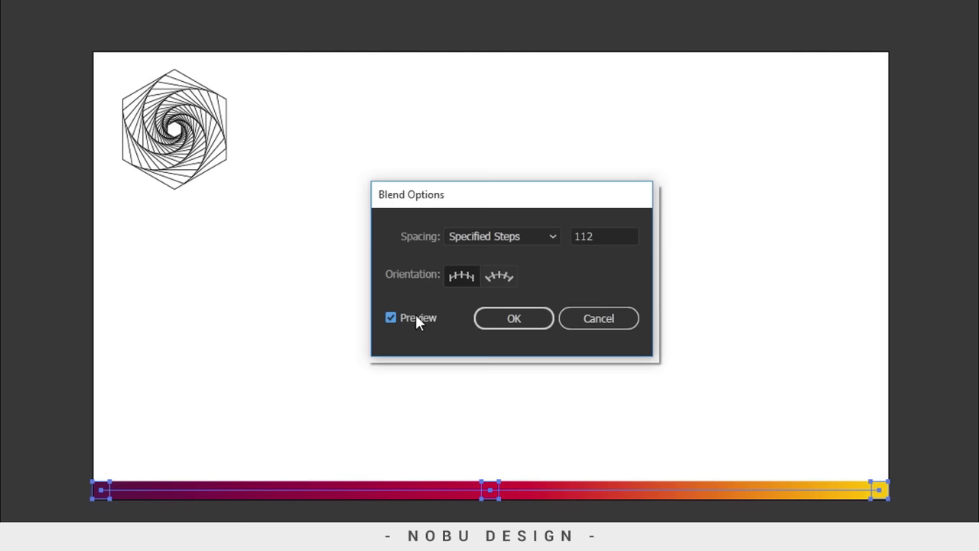
left_click(602, 236)
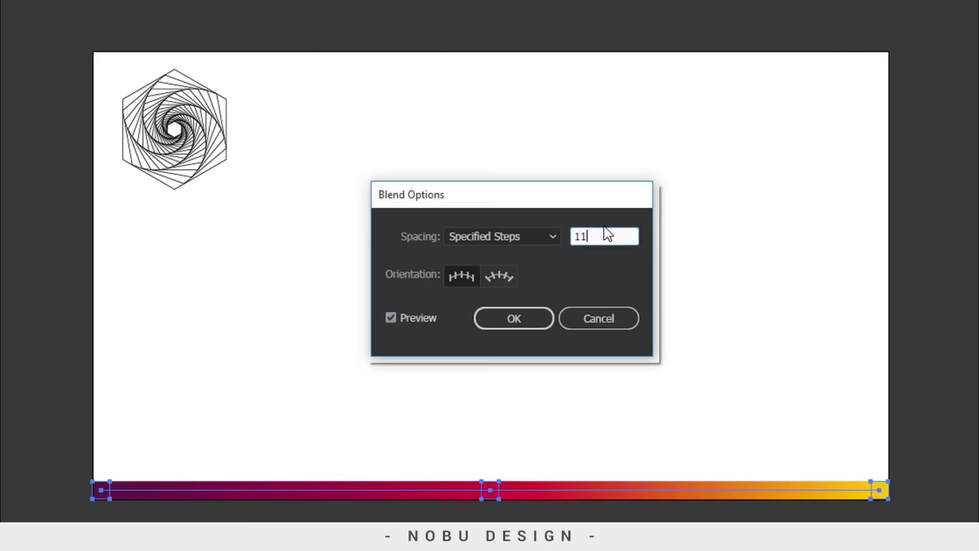
left_click(423, 318)
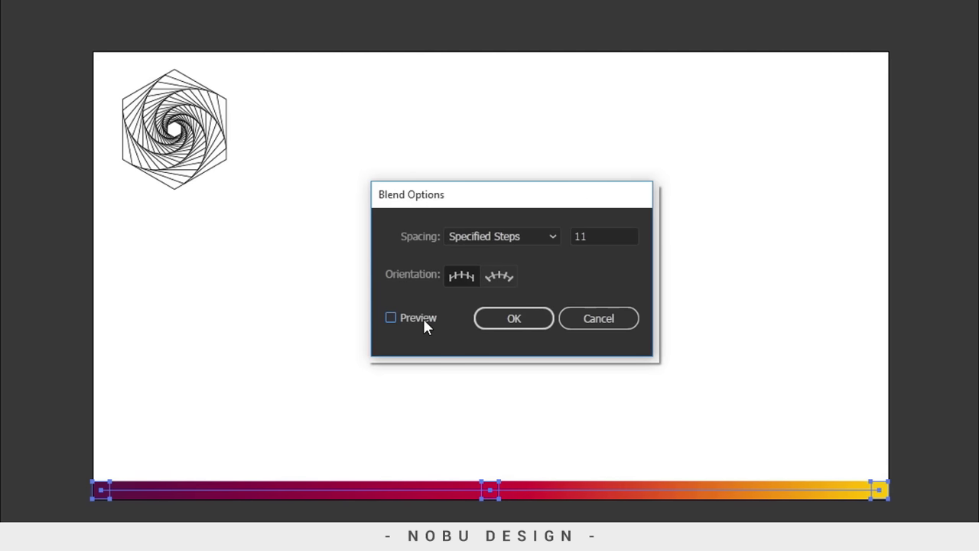
left_click(423, 318)
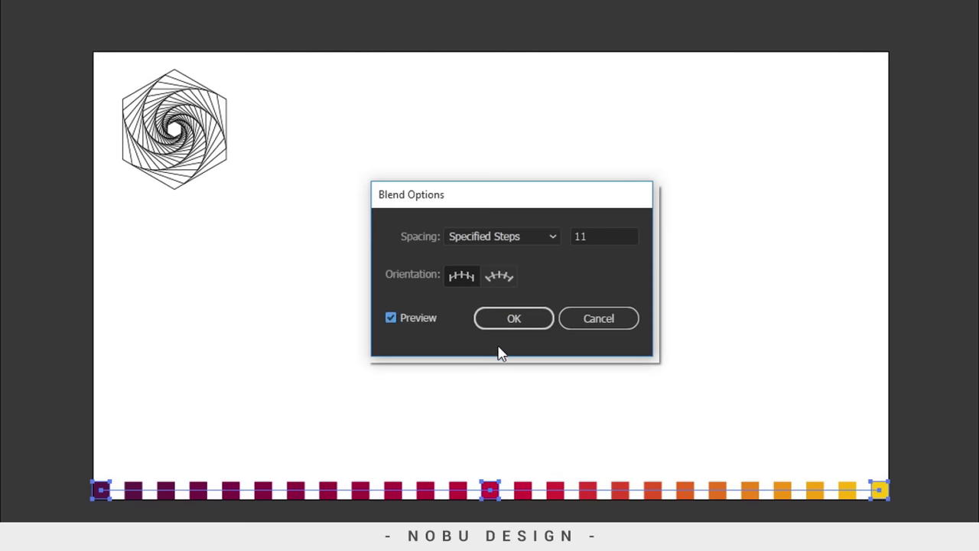
left_click(511, 322)
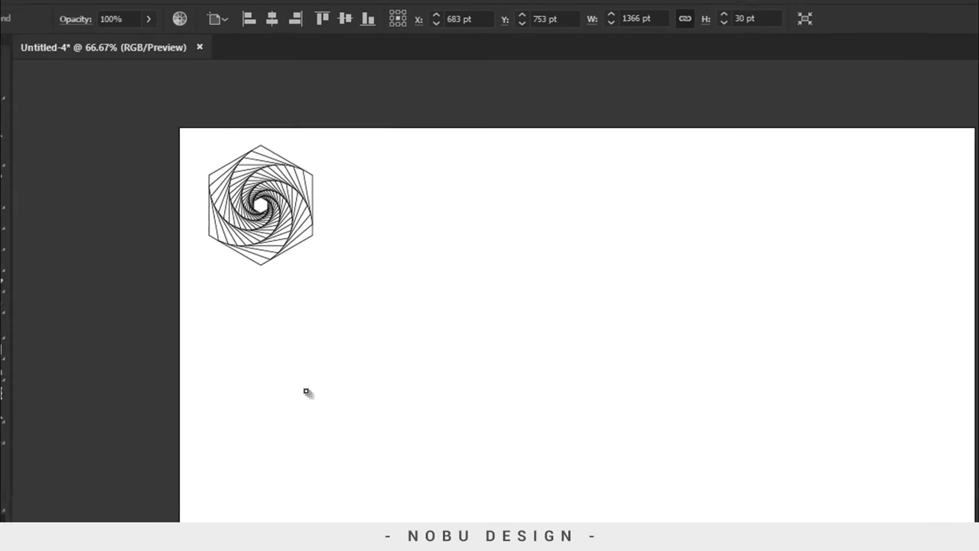
Step: Nudge the blended row of squares up 20 pt from the artboard's bottom edge
left_click(1, 74)
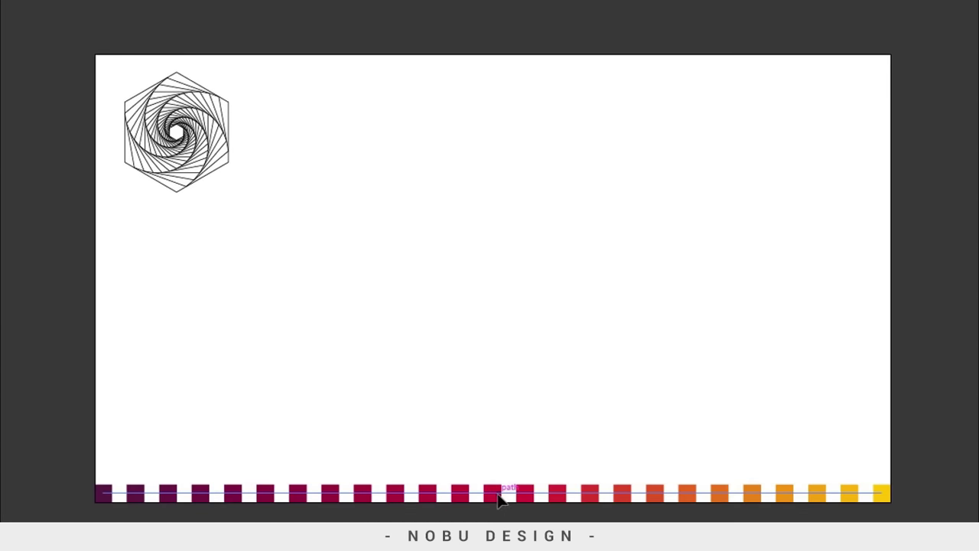
left_click(501, 497)
key("Up")
key("Up")
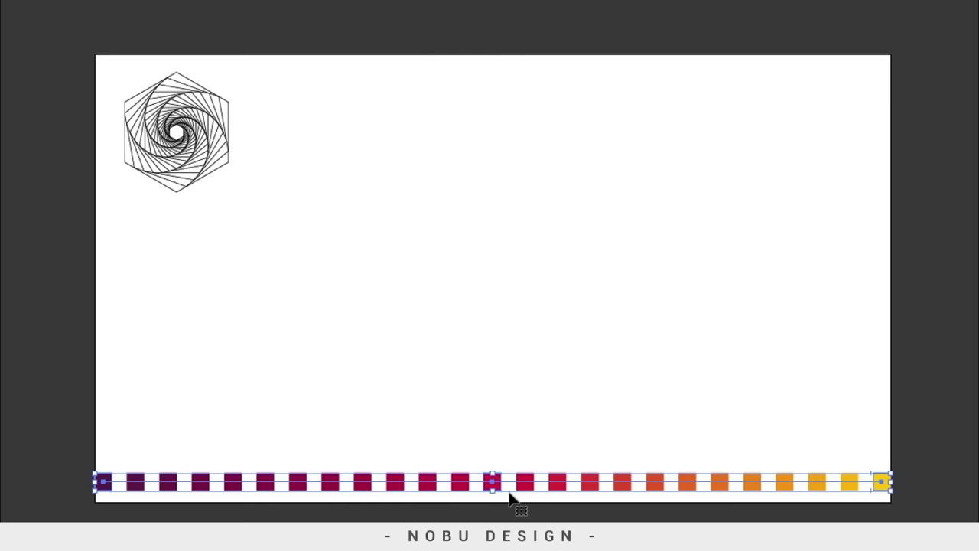
left_click(586, 379)
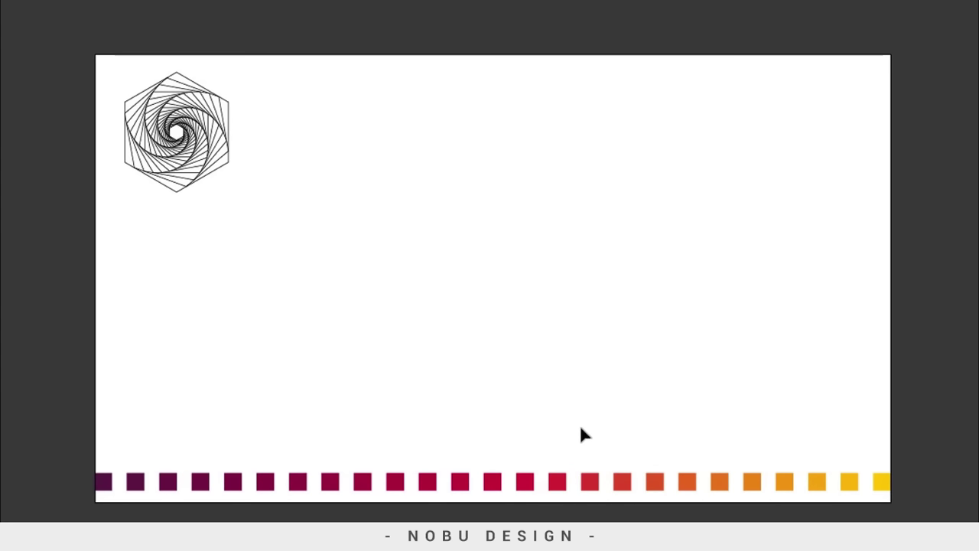
Step: Expand the blended row of squares with both Object and Fill included
left_click(600, 494)
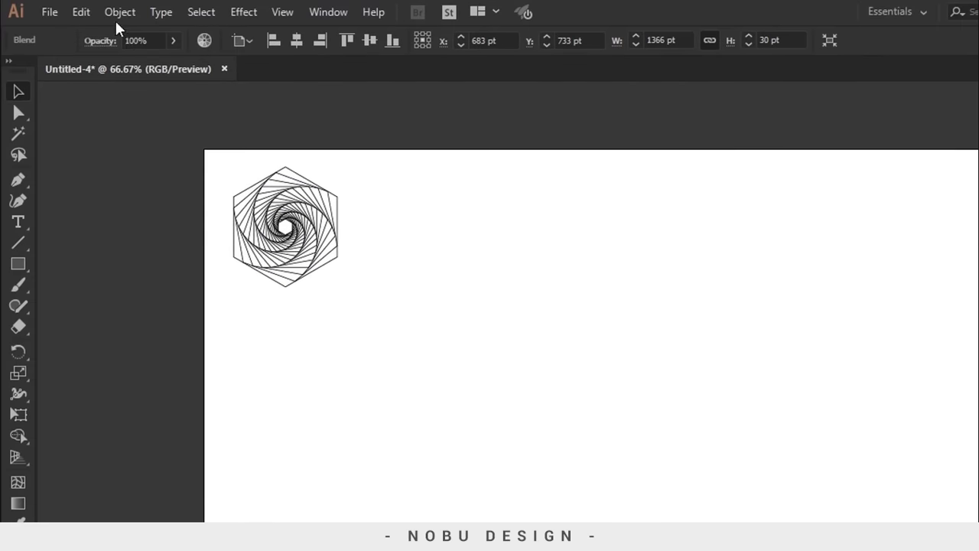
left_click(115, 15)
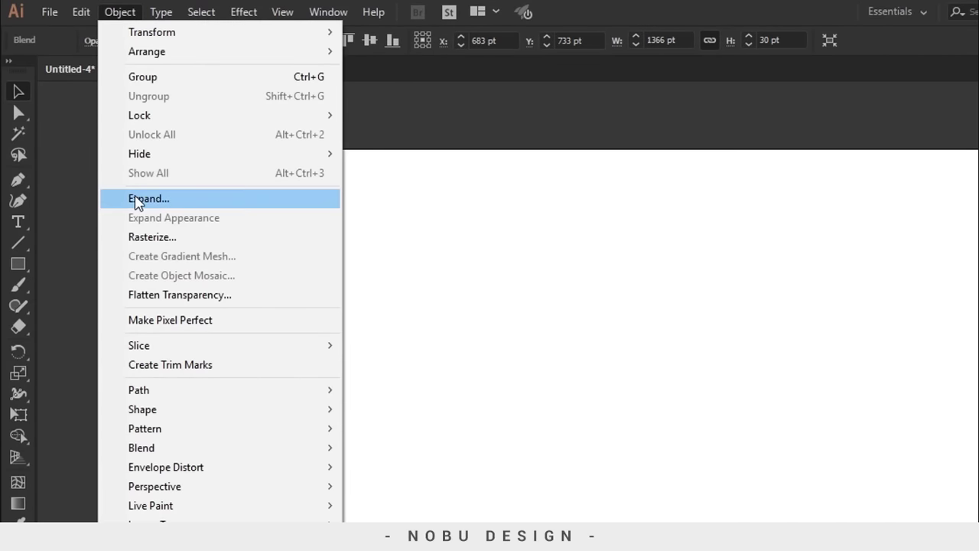
left_click(136, 199)
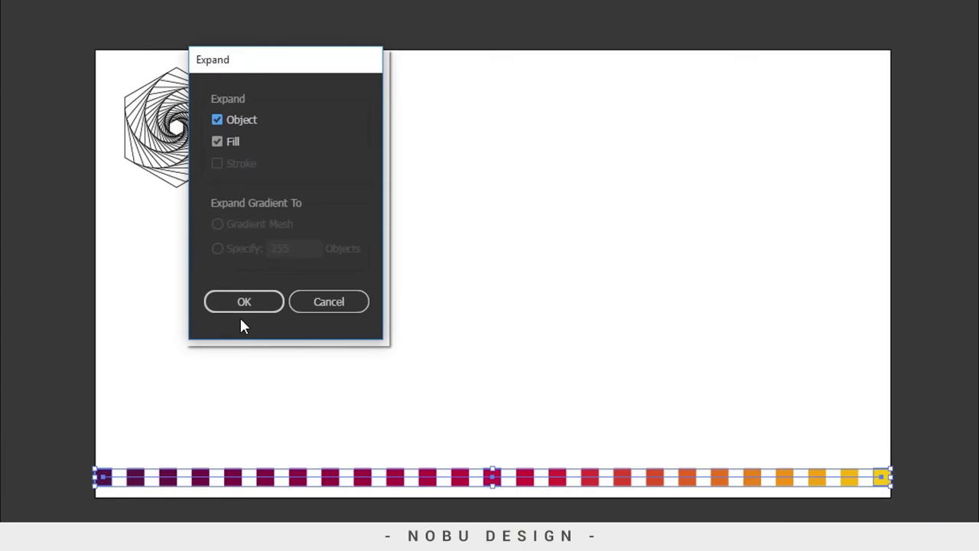
left_click(245, 303)
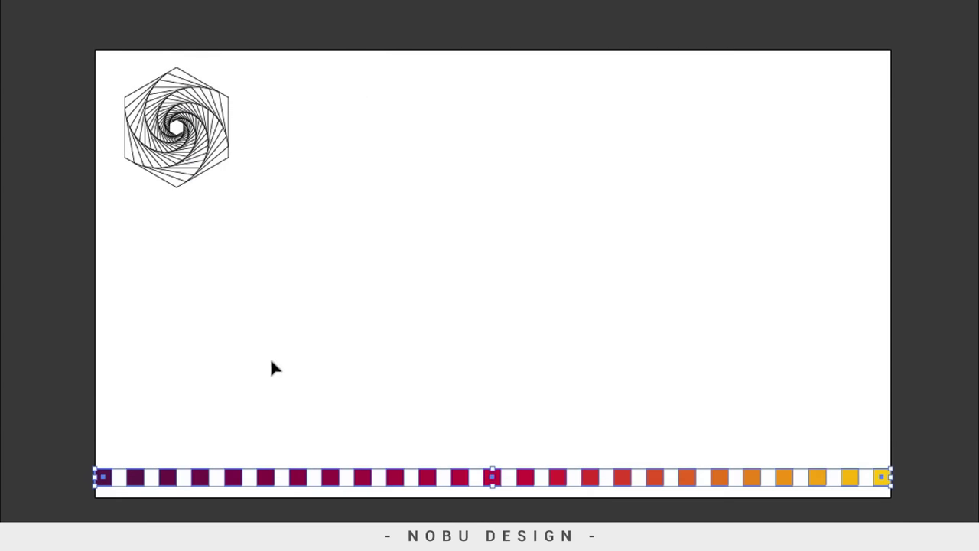
Step: Ungroup the expanded row into individual colour squares and clear the selection
right_click(292, 477)
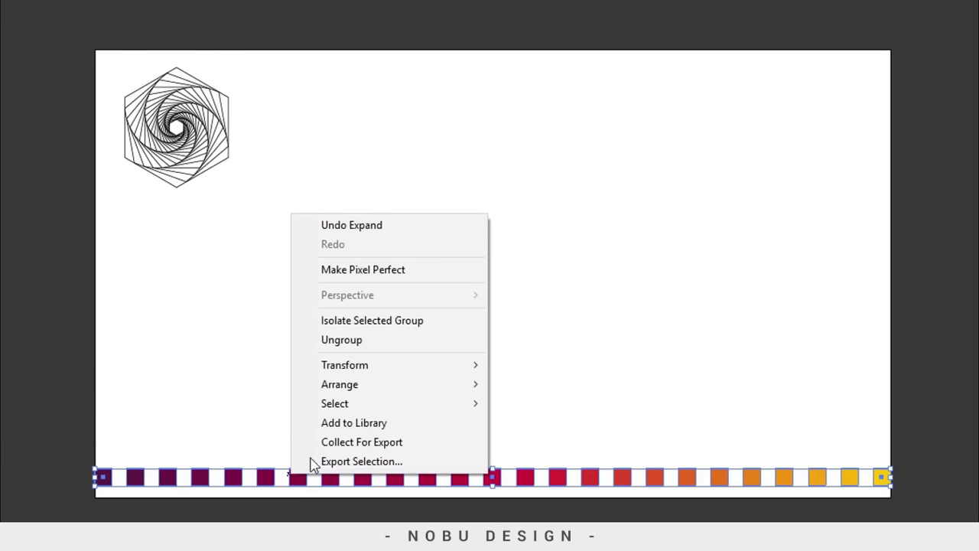
left_click(334, 342)
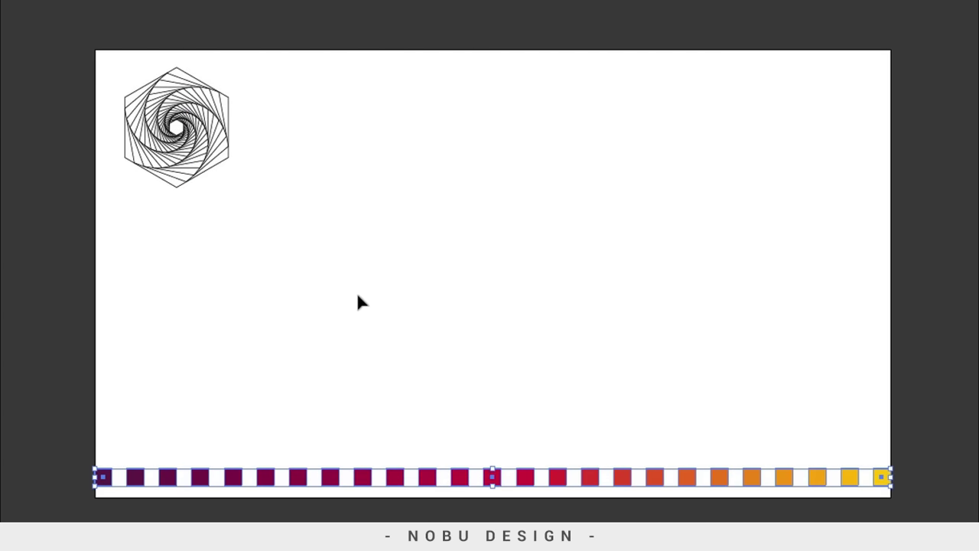
left_click(358, 294)
left_click(112, 477)
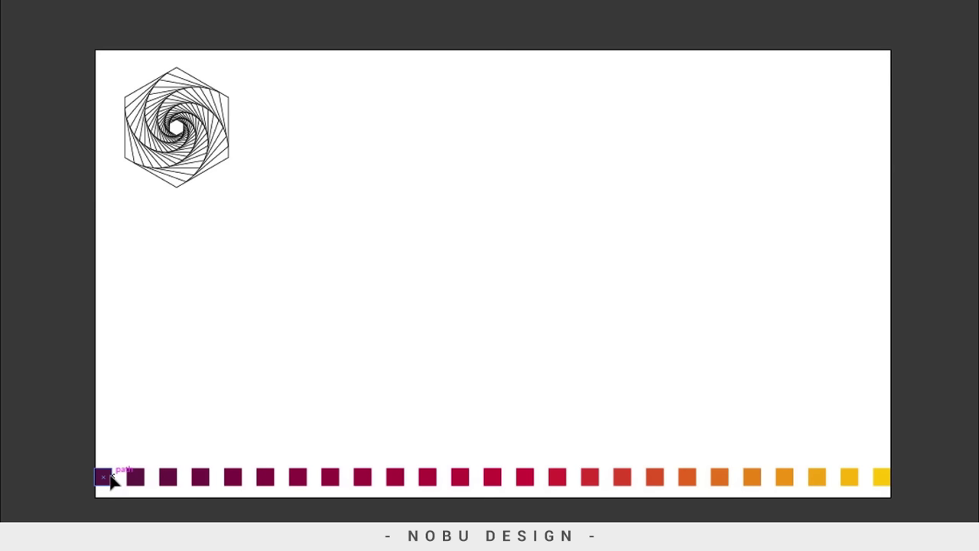
left_click(208, 431)
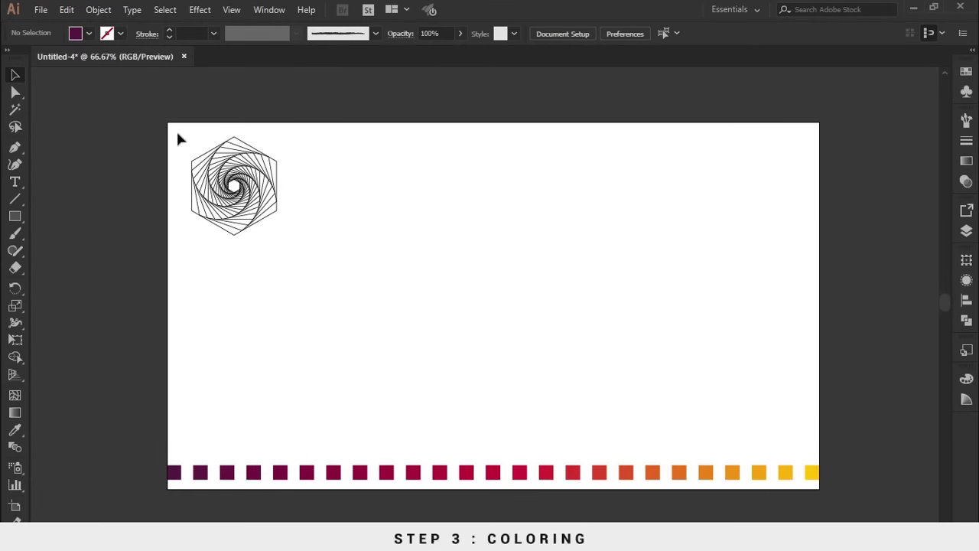
Step: Centre the hexagon spiral group horizontally and vertically on the artboard
left_click_drag(179, 131, 311, 261)
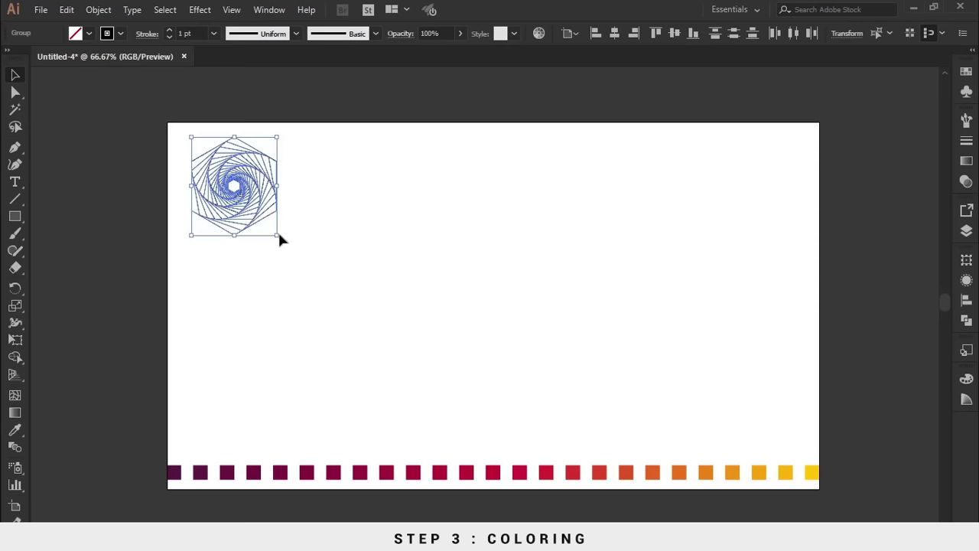
left_click(614, 32)
left_click(674, 35)
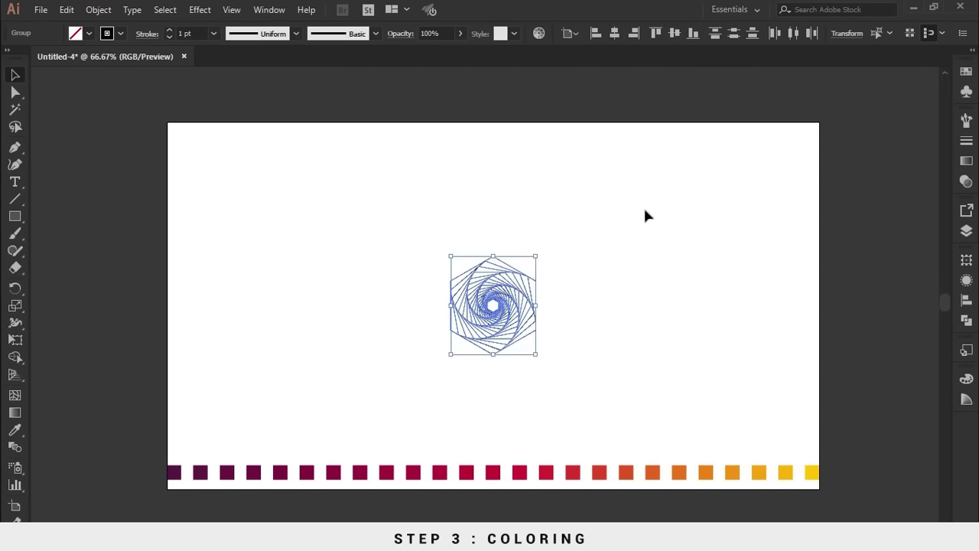
Step: Scale the hexagon spiral up proportionally from its centre until it nearly fills the artboard's height above the swatches, then deselect it
left_click(635, 271)
left_click_drag(593, 368, 377, 199)
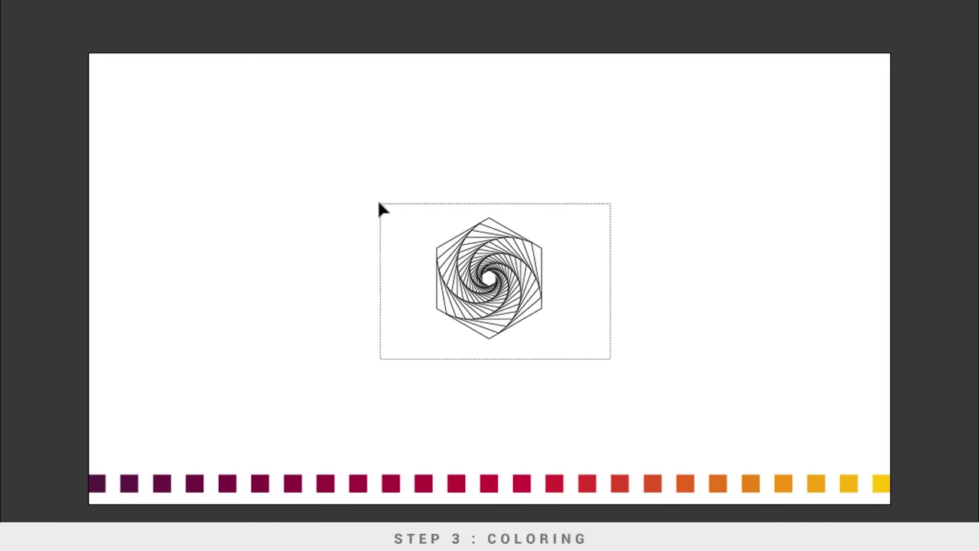
left_click_drag(542, 277, 652, 310)
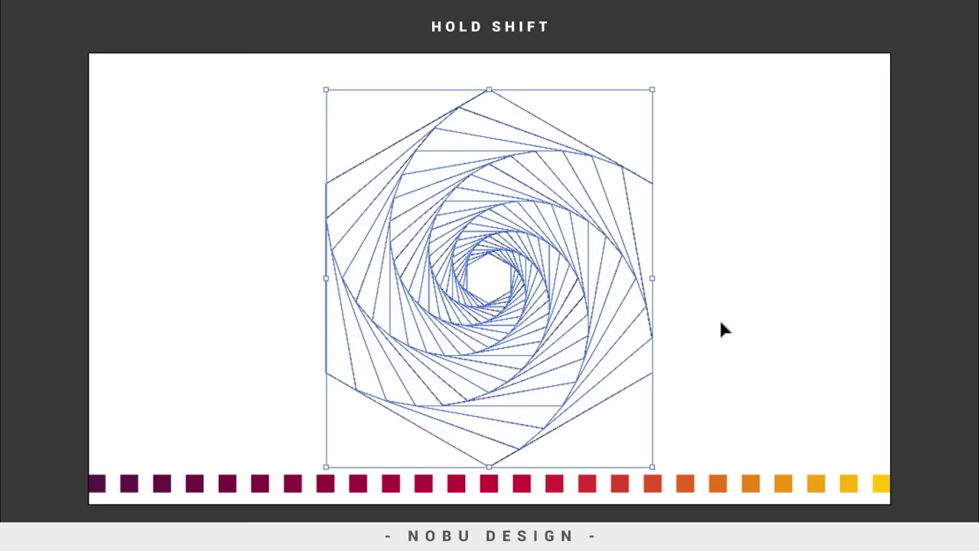
left_click(720, 321)
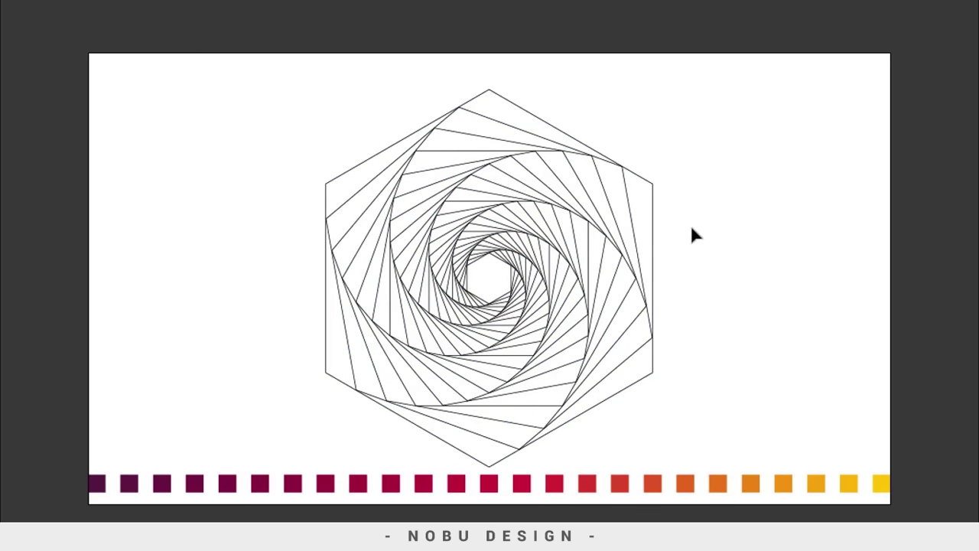
Step: Fill the outermost hexagon with the first dark purple swatch's colour using the Eyedropper, and move that swatch off the artboard
left_click_drag(642, 219, 642, 219)
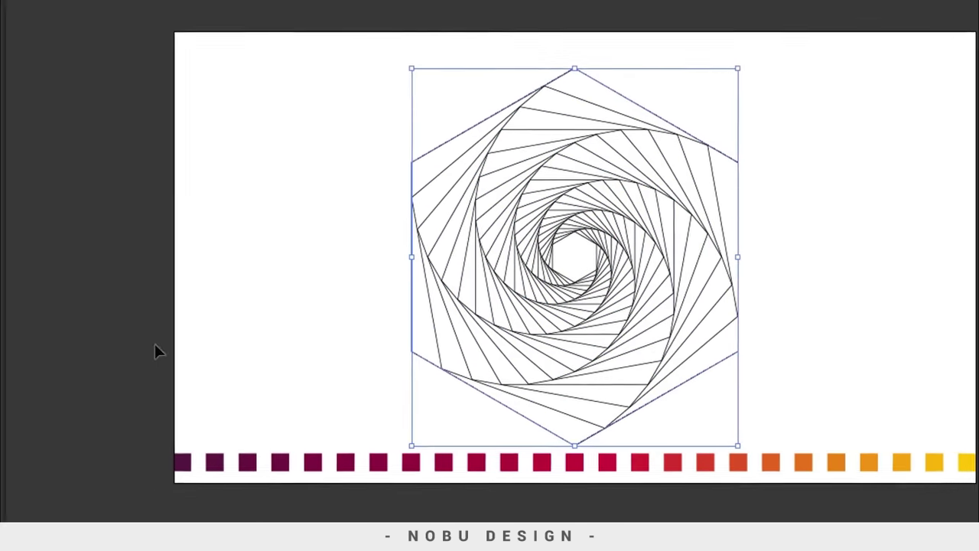
left_click(18, 403)
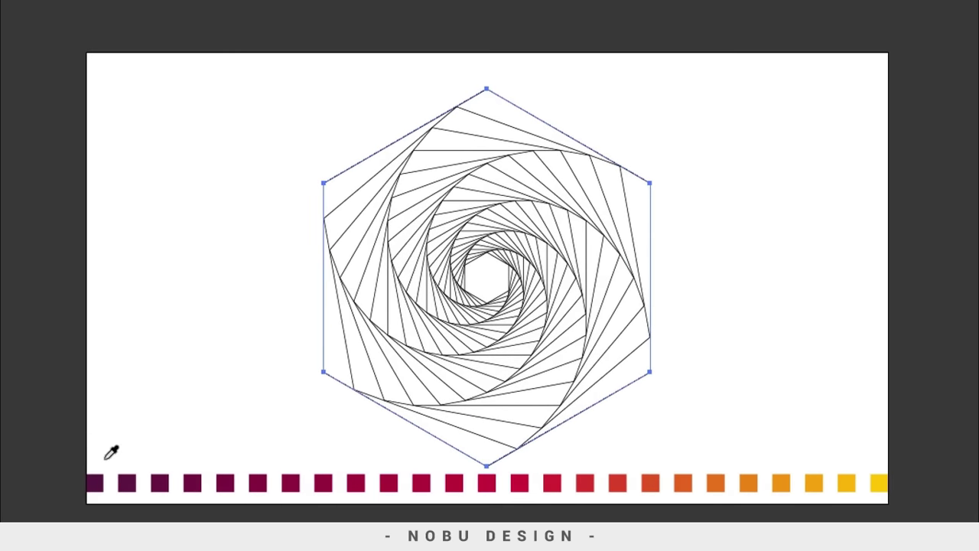
left_click(96, 480)
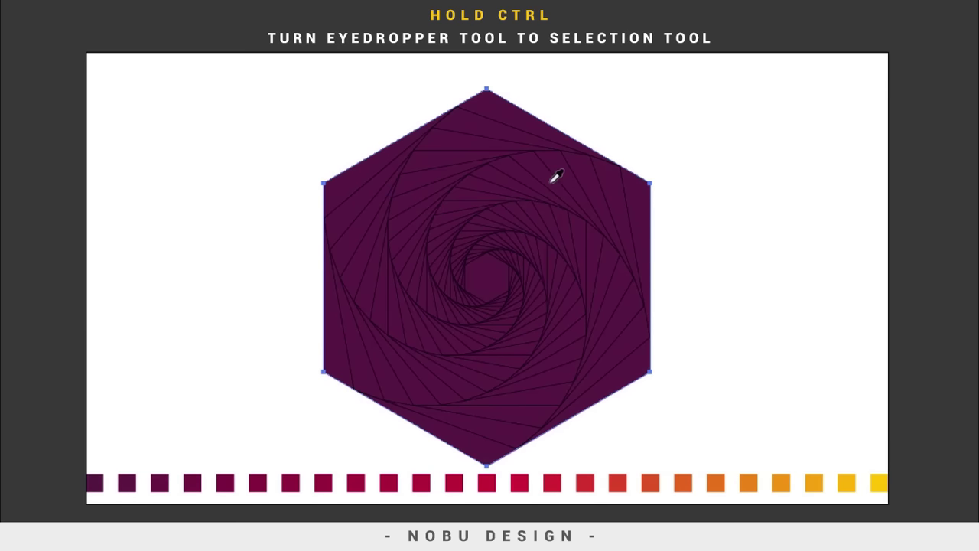
key("ctrl")
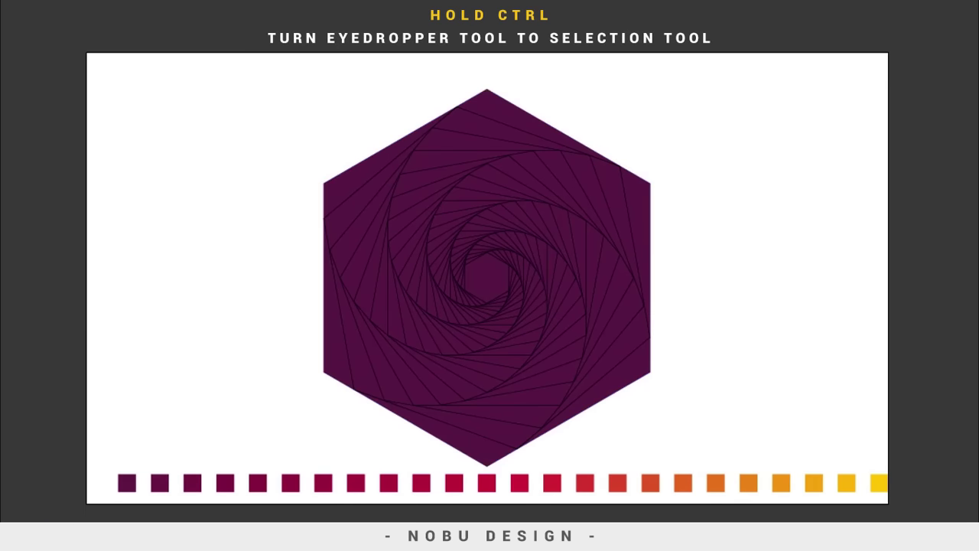
Step: Fill the second and third hexagons inward with the second and third purple swatch colours, moving the used swatches off the artboard
left_click(349, 337, "ctrl")
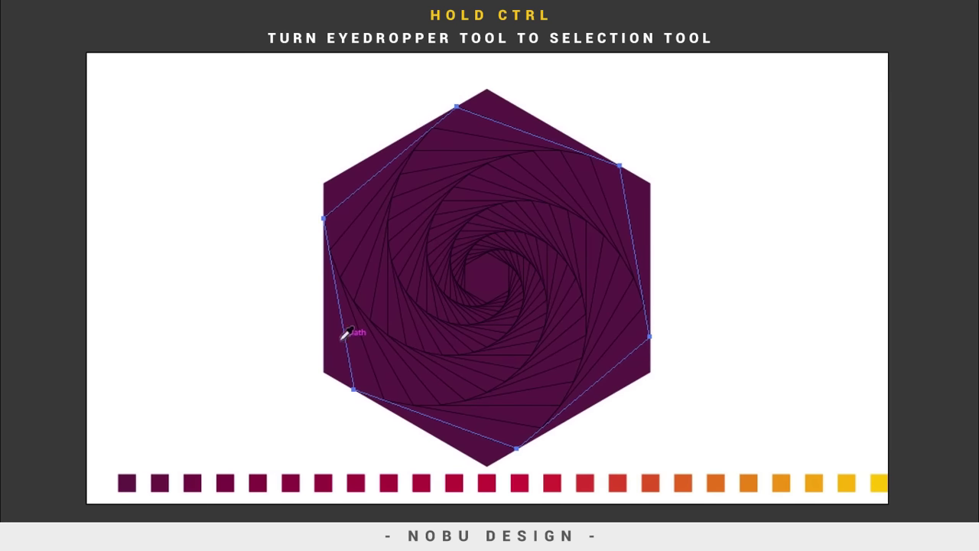
left_click(128, 483)
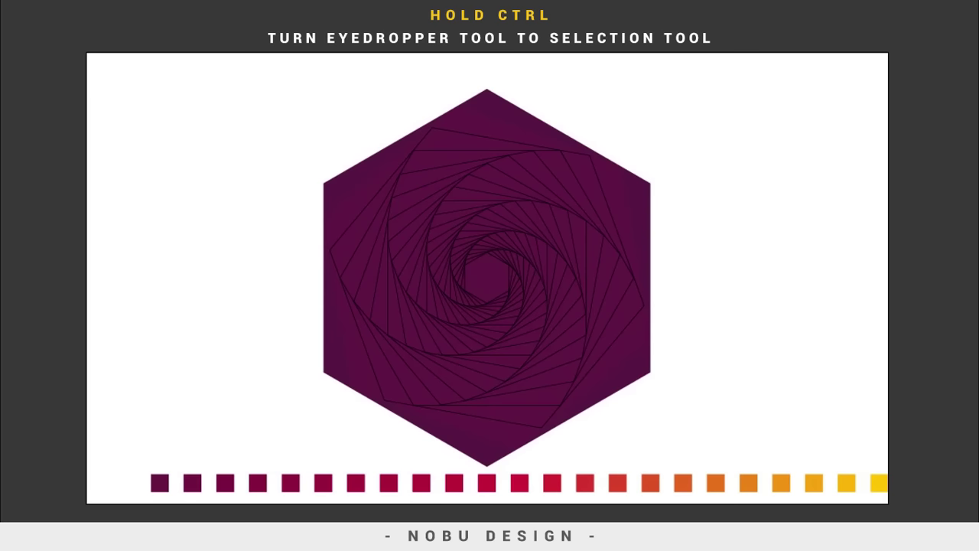
left_click(367, 349, "ctrl")
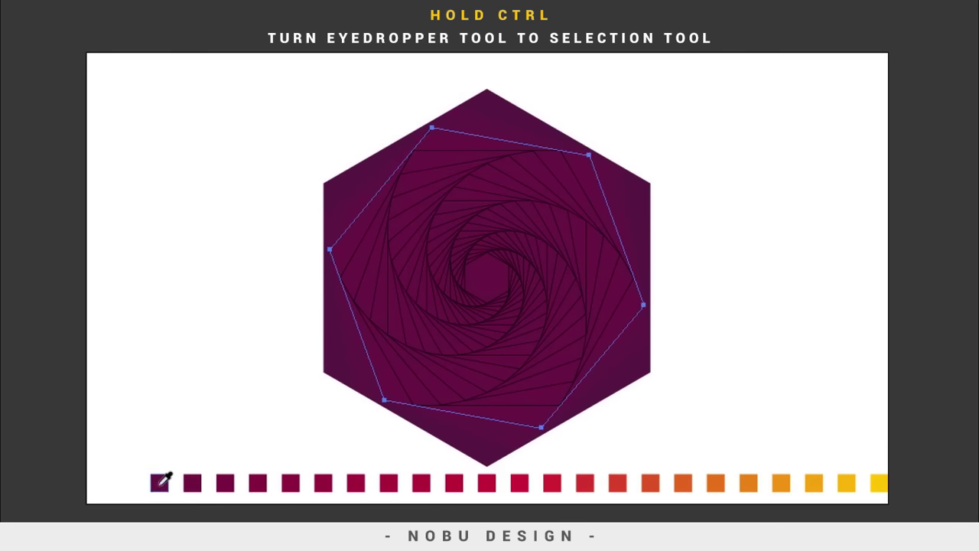
left_click_drag(160, 495, 159, 536)
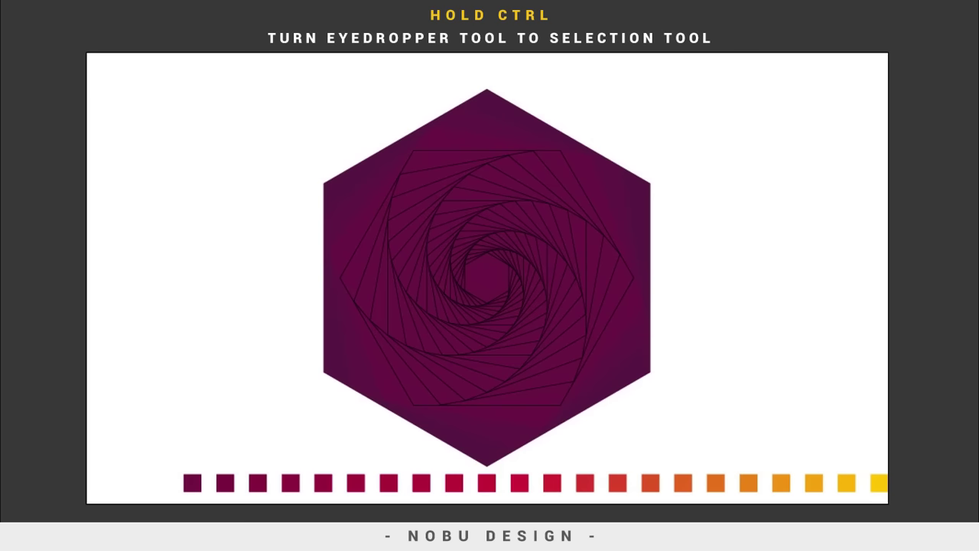
Step: Fill the fourth and fifth hexagons with the fourth and fifth swatch colours, moving both used swatches below the artboard
left_click(387, 349, "ctrl")
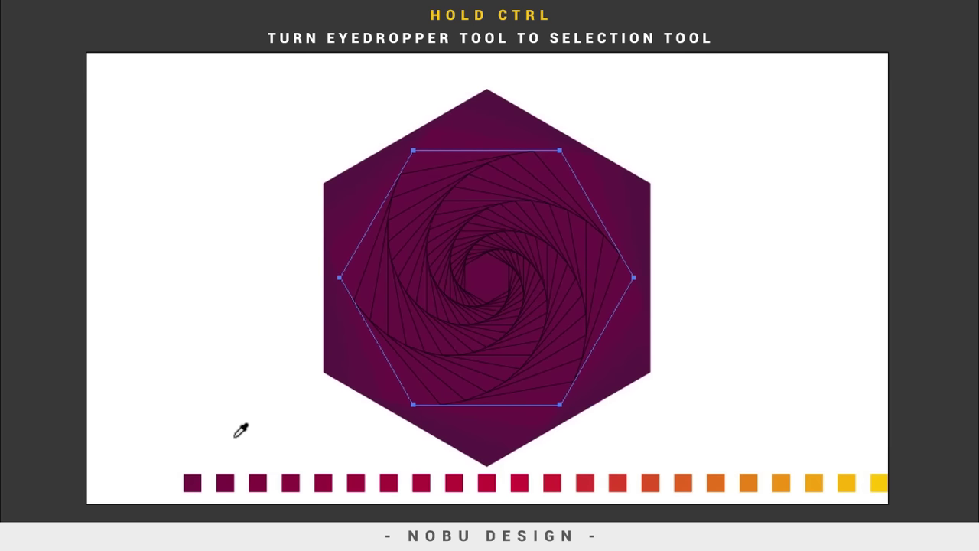
key("ctrl")
left_click_drag(192, 490, 205, 543)
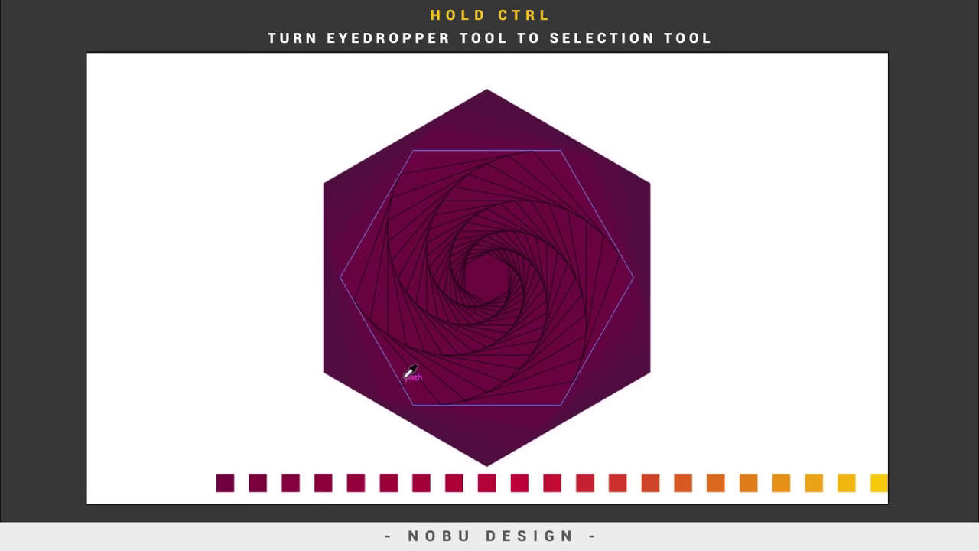
left_click(408, 372, "ctrl")
left_click(226, 481)
left_click_drag(226, 481, 226, 535)
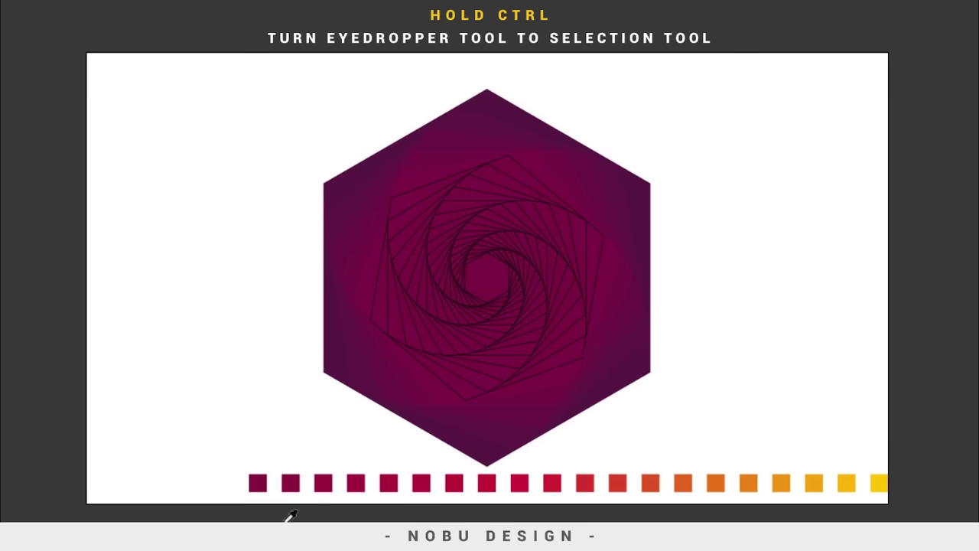
Step: Fill the sixth, seventh and eighth hexagons with the matching purple-magenta swatch colours, moving each used swatch off the artboard
left_click(420, 372, "ctrl")
key("ctrl")
left_click(261, 481)
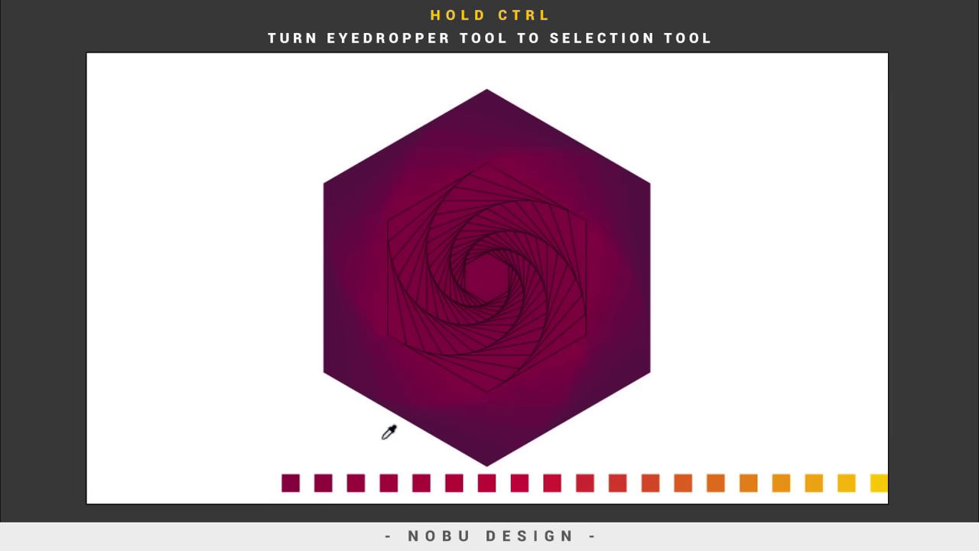
left_click(392, 304, "ctrl")
left_click(291, 484)
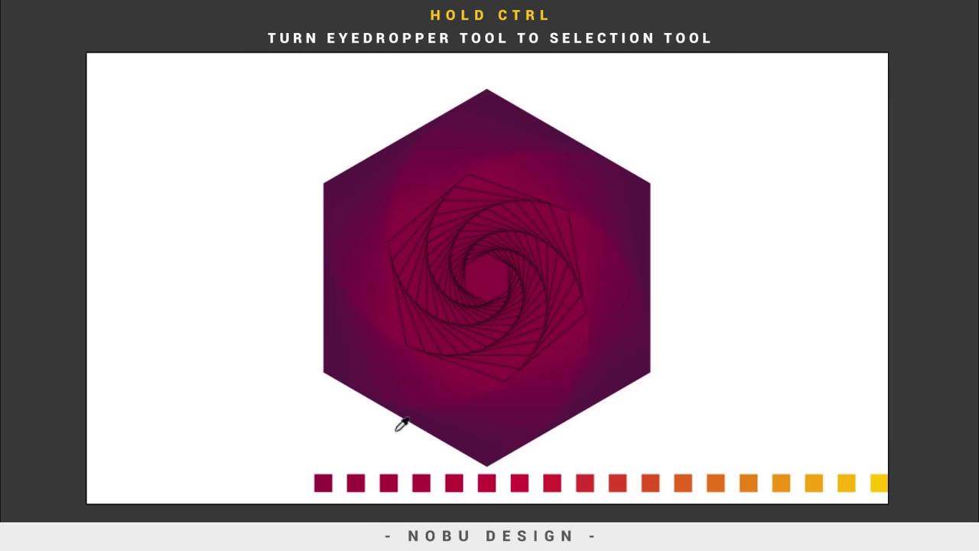
left_click(404, 317, "ctrl")
left_click(323, 483)
Step: Fill the ninth, tenth and eleventh hexagons with the matching magenta swatch colours, moving each used swatch off the artboard
left_click(418, 366, "ctrl")
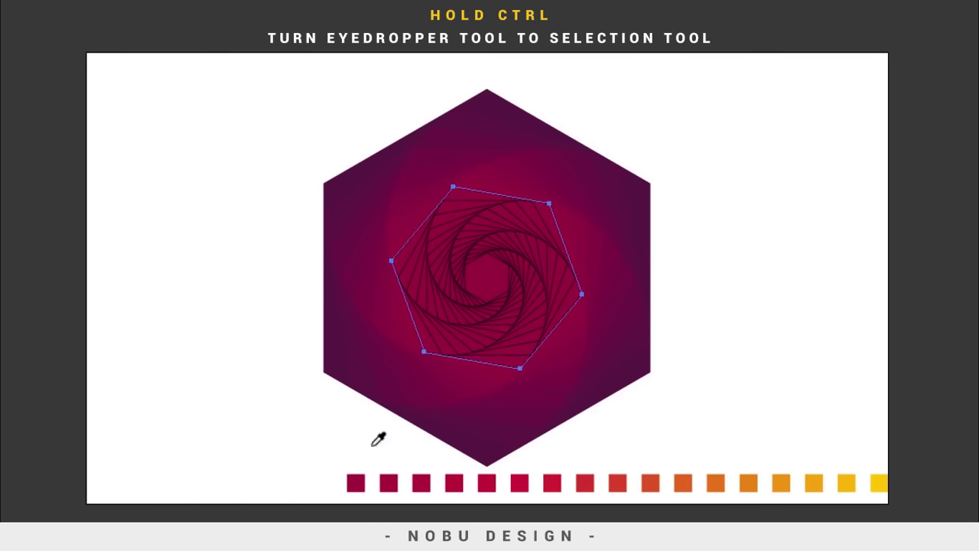
left_click(357, 484)
left_click(436, 336, "ctrl")
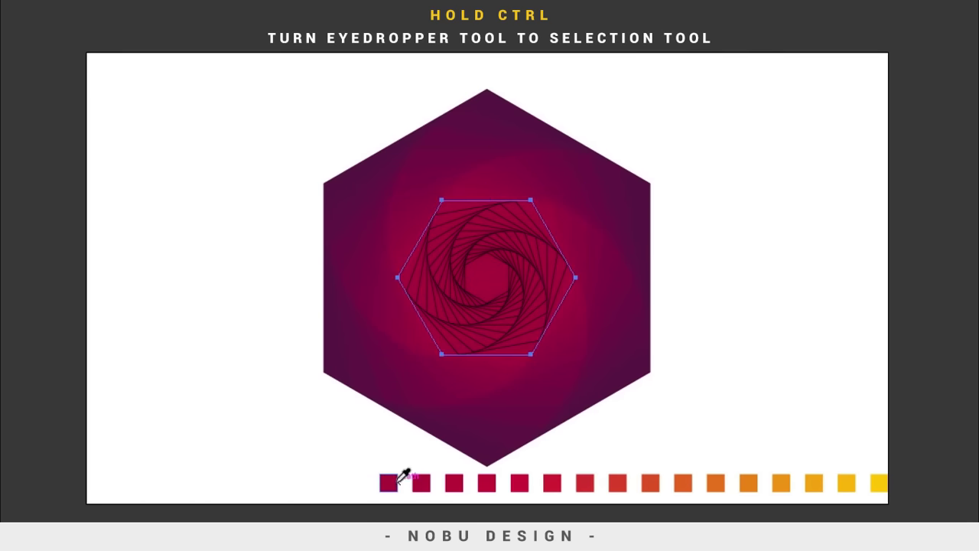
left_click(389, 483)
left_click(439, 321, "ctrl")
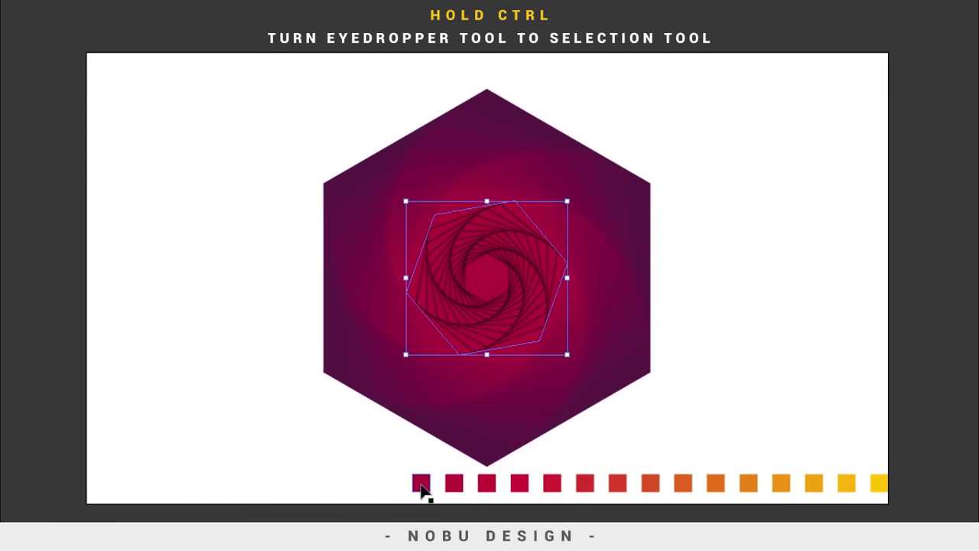
left_click(421, 483)
Step: Fill the twelfth through fifteenth hexagons with the matching crimson swatch colours, moving each used swatch off the artboard
left_click(446, 331, "ctrl")
left_click(453, 483)
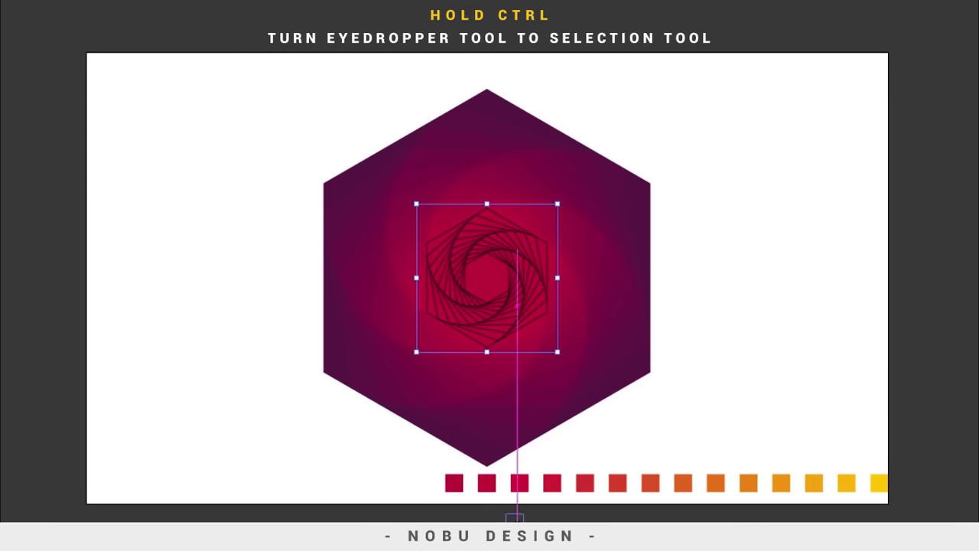
left_click(472, 344, "ctrl")
left_click(487, 483)
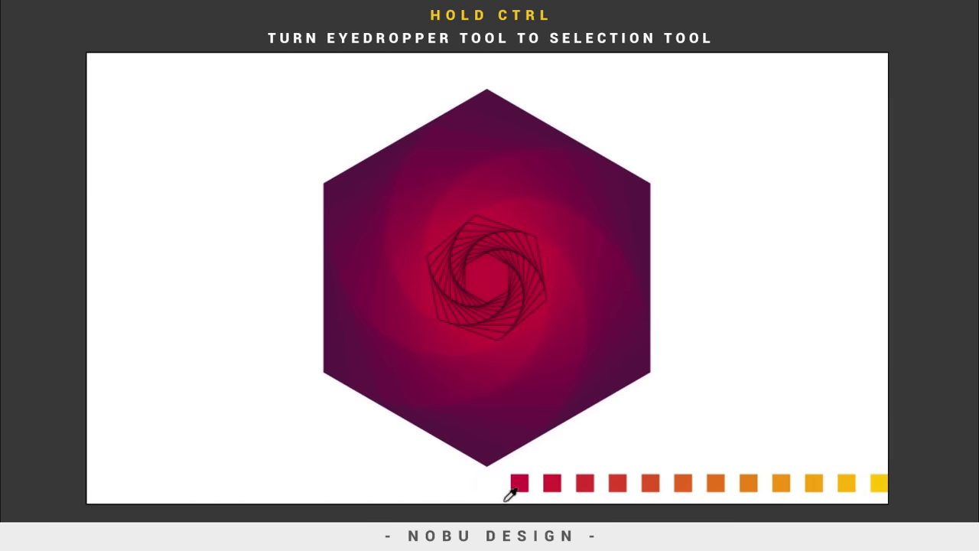
left_click(484, 334, "ctrl")
left_click(520, 482)
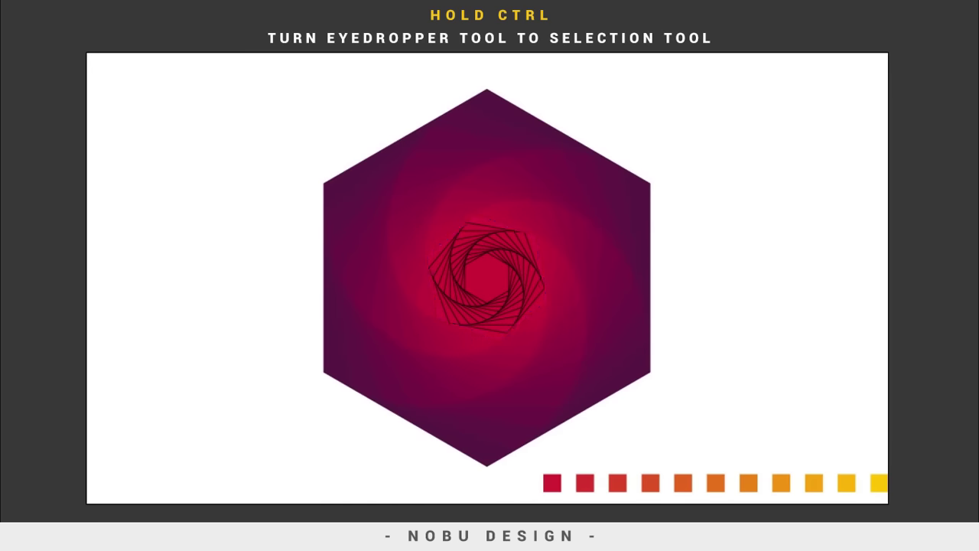
left_click(482, 331, "ctrl")
left_click(553, 480)
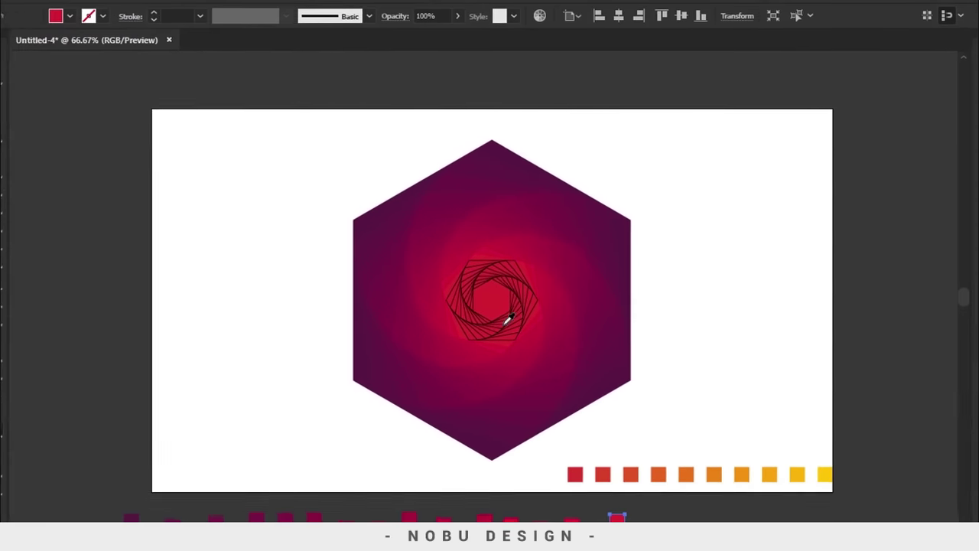
Step: Fill the sixteenth through twentieth hexagons with the matching red-to-orange swatch colours, moving each used swatch off the artboard
key("ctrl+1")
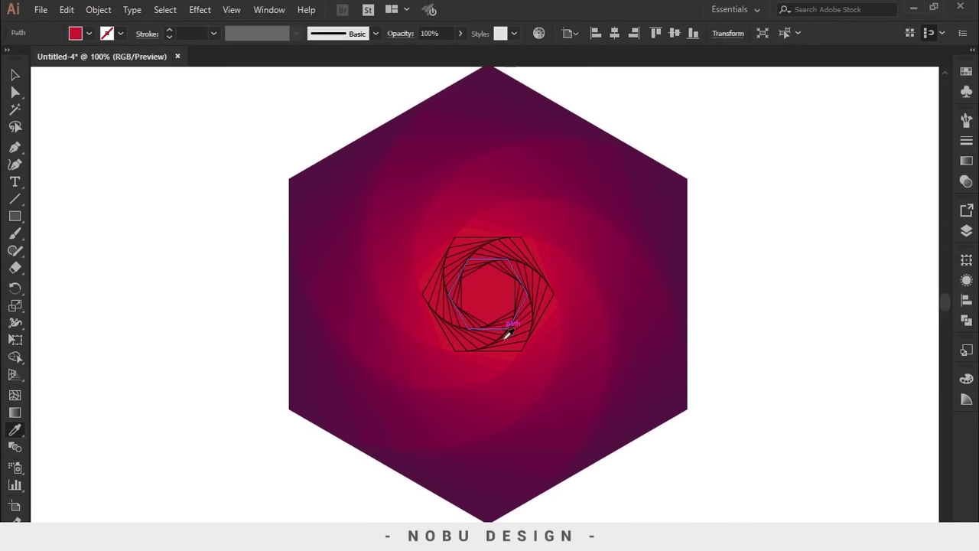
left_click(507, 334, "ctrl")
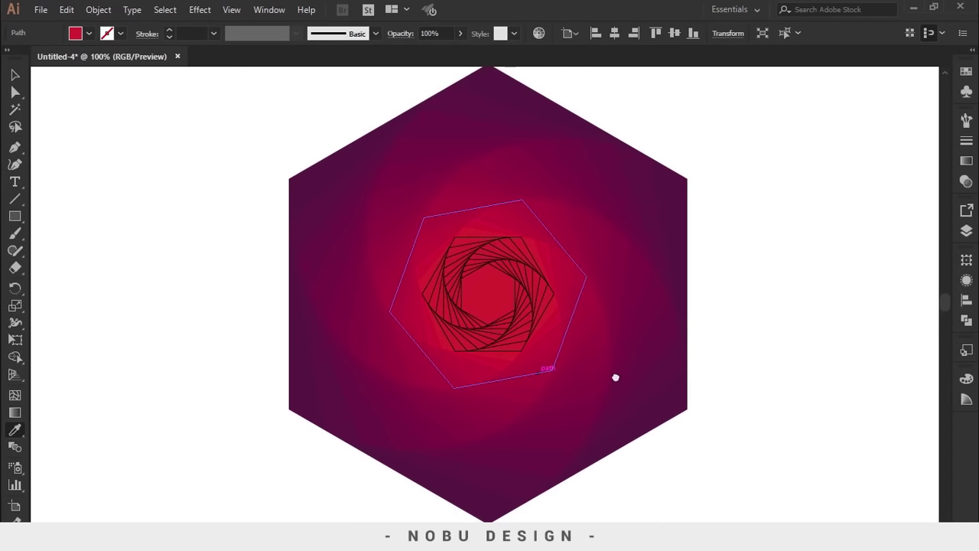
left_click_drag(615, 376, 537, 329)
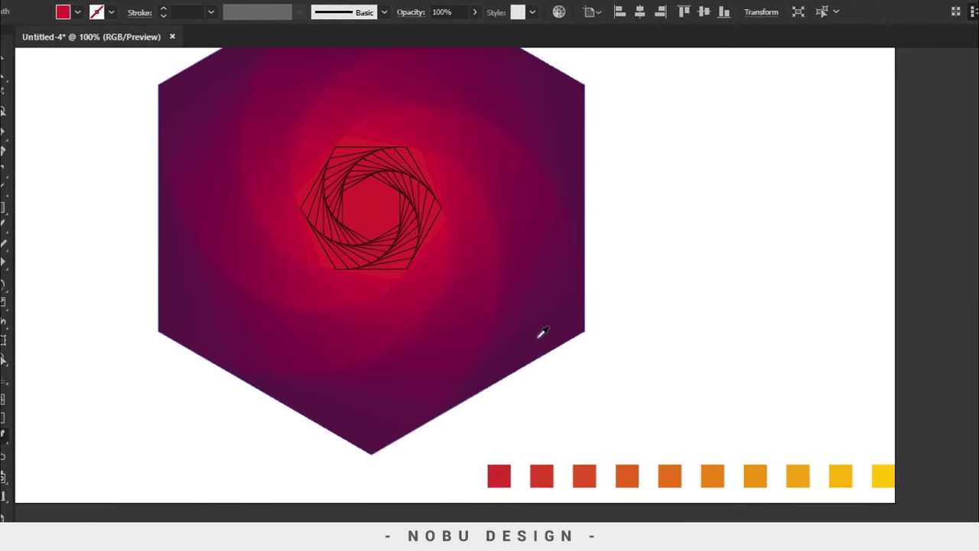
key("v")
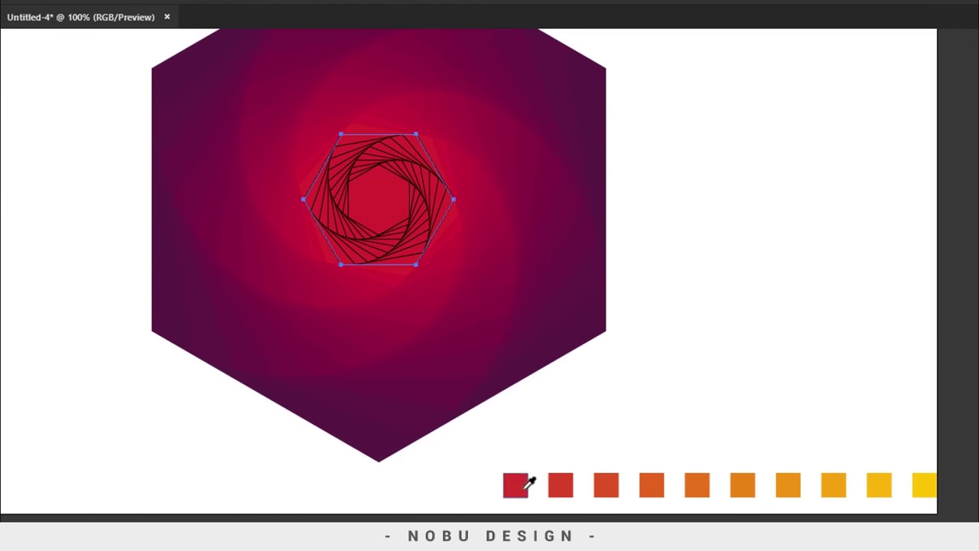
left_click(518, 485)
key("v")
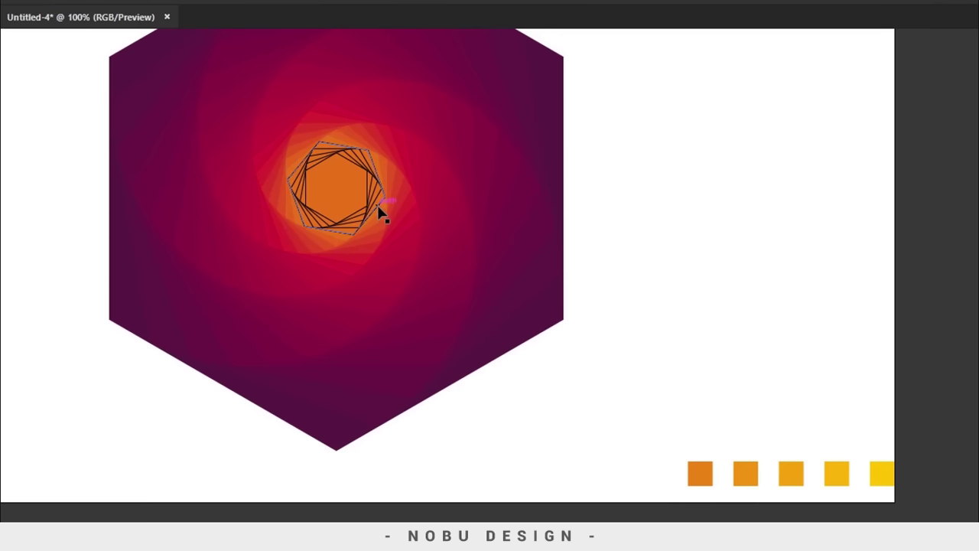
Step: Fill the twenty-first and twenty-second hexagons with the matching orange swatch colours, moving both used swatches below the artboard
key("v")
left_click_drag(701, 474, 759, 518)
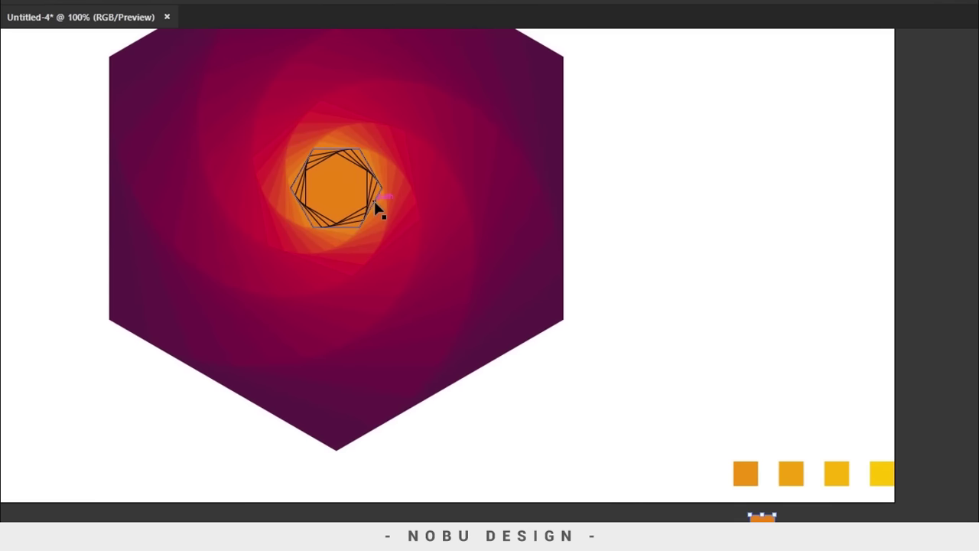
left_click(375, 208)
key("i")
left_click(737, 471)
key("v")
left_click_drag(735, 475, 762, 520)
Step: Fill the twenty-third and twenty-fourth hexagons with the matching yellow-orange swatch colours, moving both used swatches below the artboard
left_click(374, 193)
key("i")
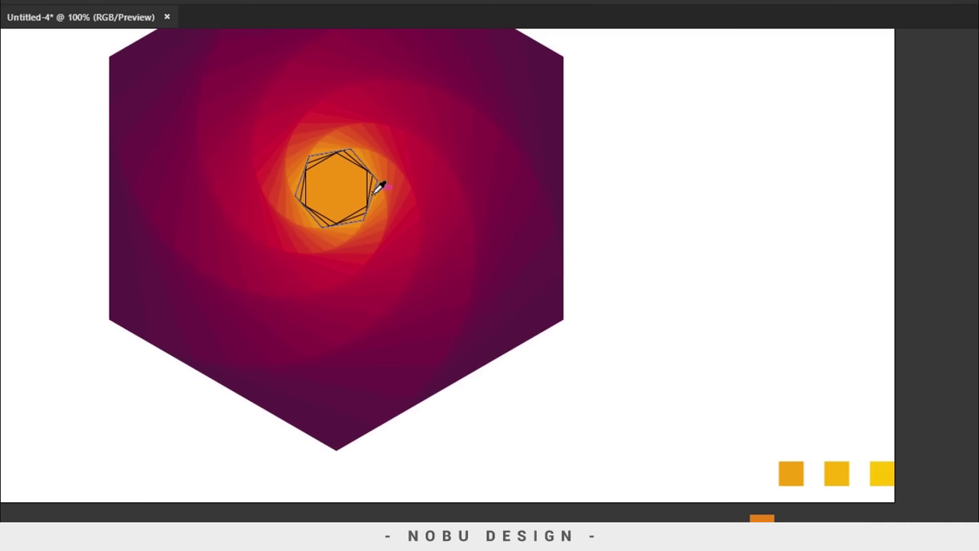
left_click(793, 472)
key("v")
left_click_drag(792, 473, 762, 521)
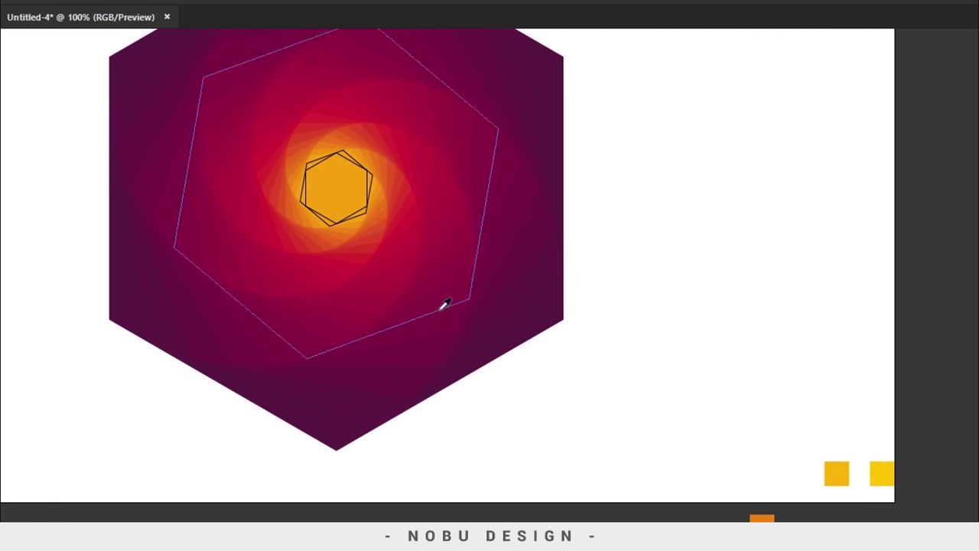
left_click(371, 193)
key("i")
left_click(837, 473)
key("v")
left_click_drag(837, 473, 762, 521)
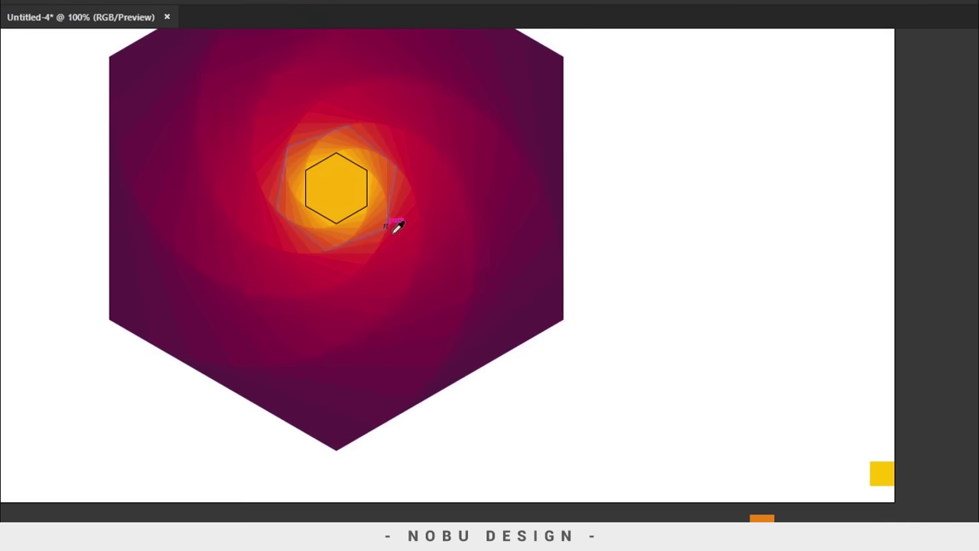
Step: Fill the innermost hexagon with the last, yellow swatch's colour and move that swatch off the artboard
left_click(364, 195)
left_click(348, 165)
key("i")
left_click(883, 475)
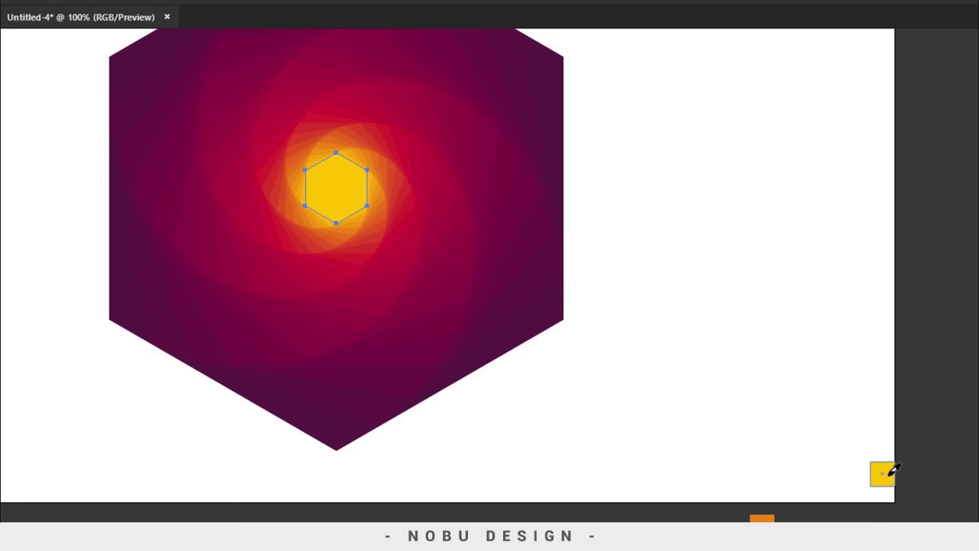
key("v")
left_click_drag(882, 474, 944, 503)
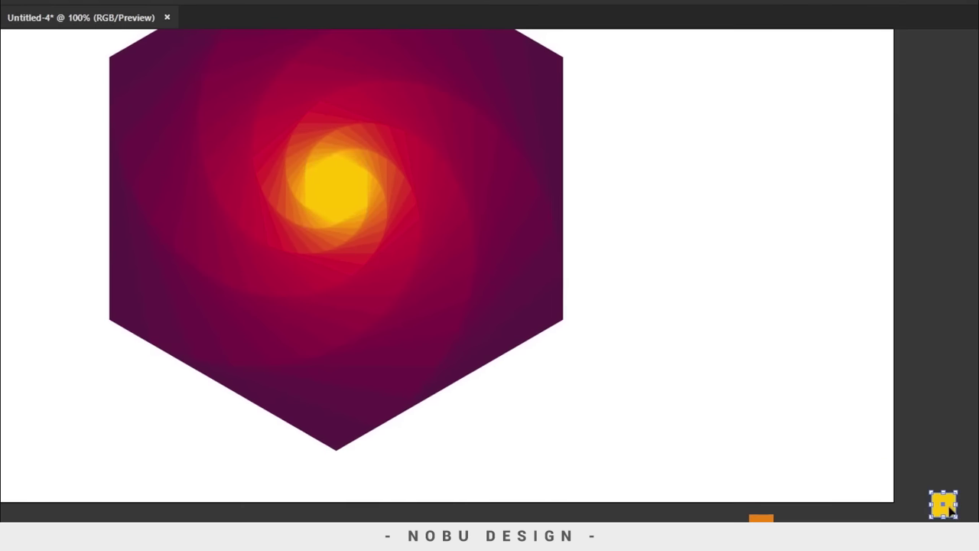
key("i")
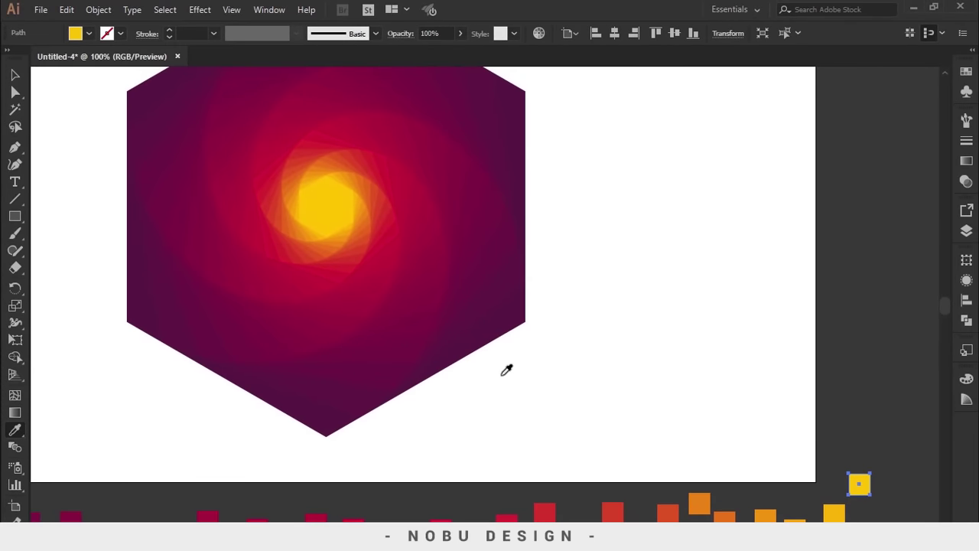
Step: Delete all the used swatch squares below the artboard, including the last yellow one beside its lower corner
key("ctrl+minus")
left_click_drag(474, 372, 539, 394)
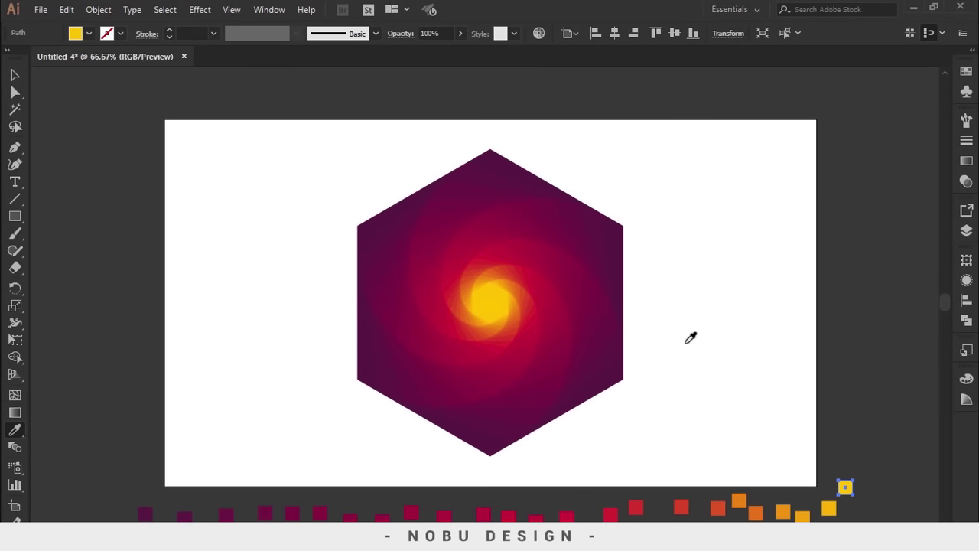
scroll(647, 442, "down", 1)
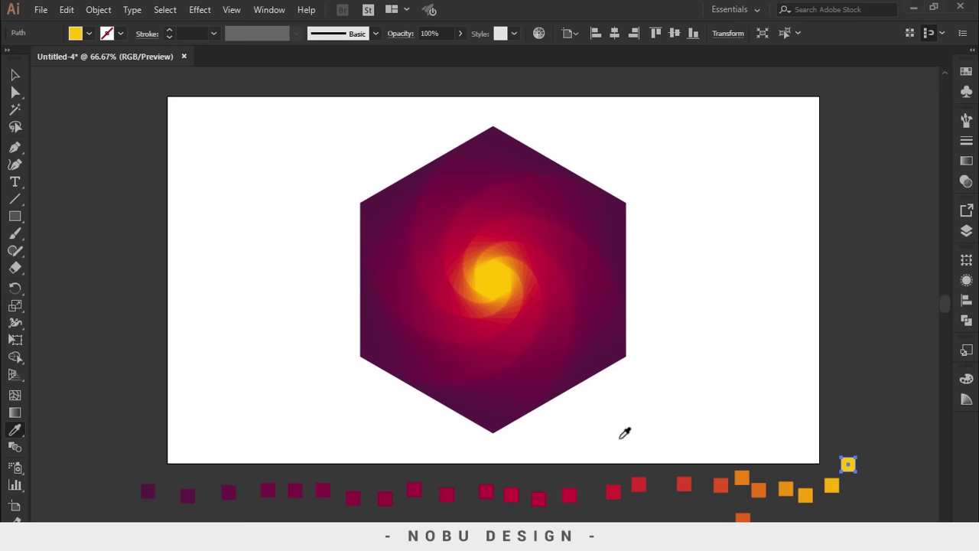
left_click(15, 77)
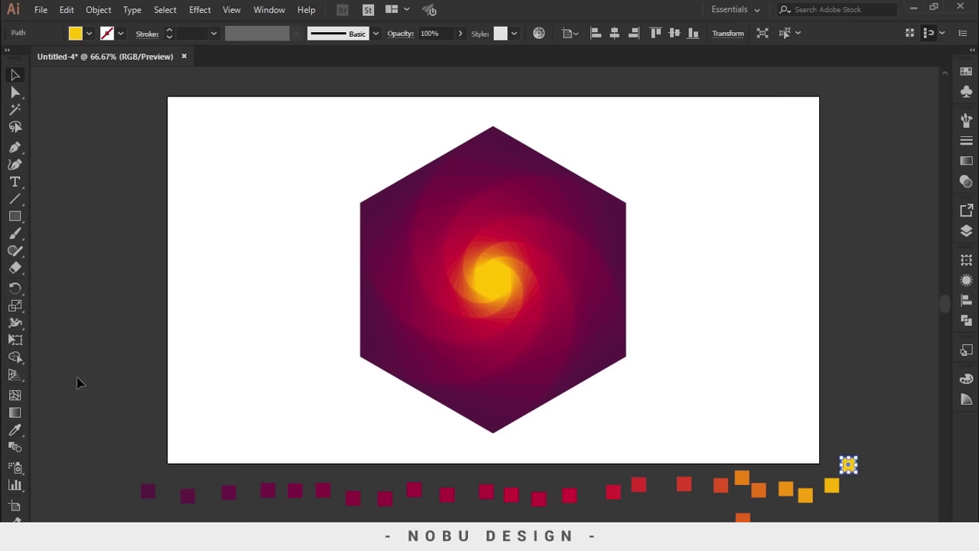
left_click_drag(261, 519, 858, 484)
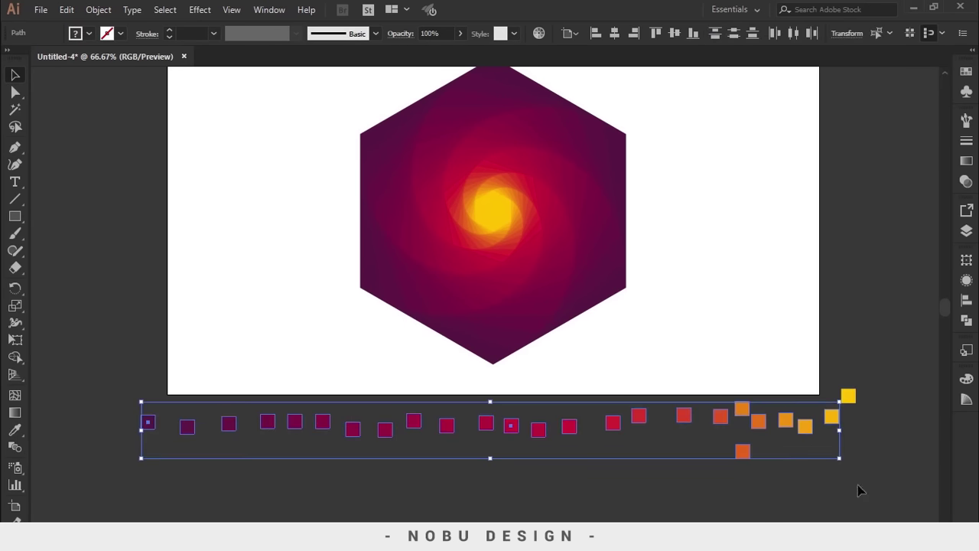
key("Delete")
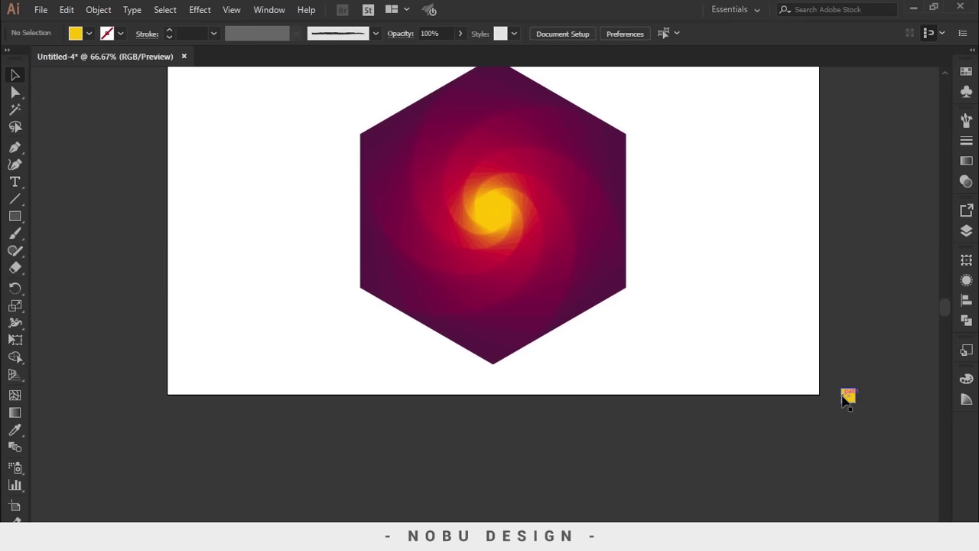
left_click(847, 395)
key("Delete")
scroll(631, 442, "up", 3)
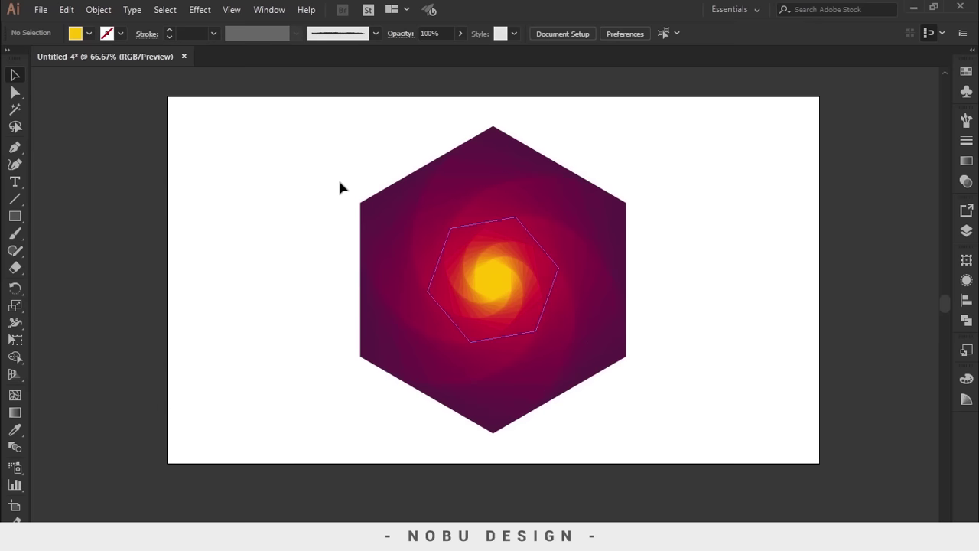
Step: Group all the coloured hexagon layers into one object
left_click_drag(309, 111, 666, 458)
right_click(610, 337)
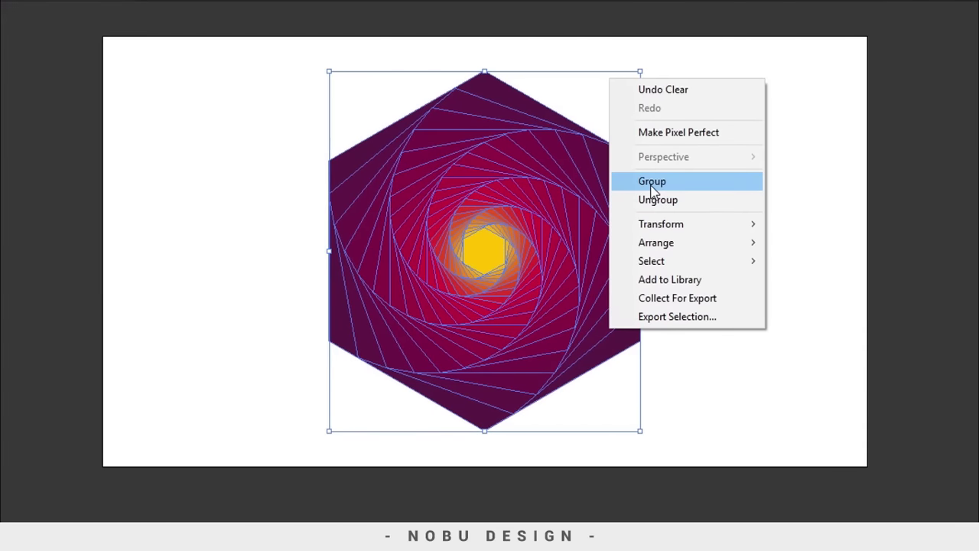
left_click(650, 186)
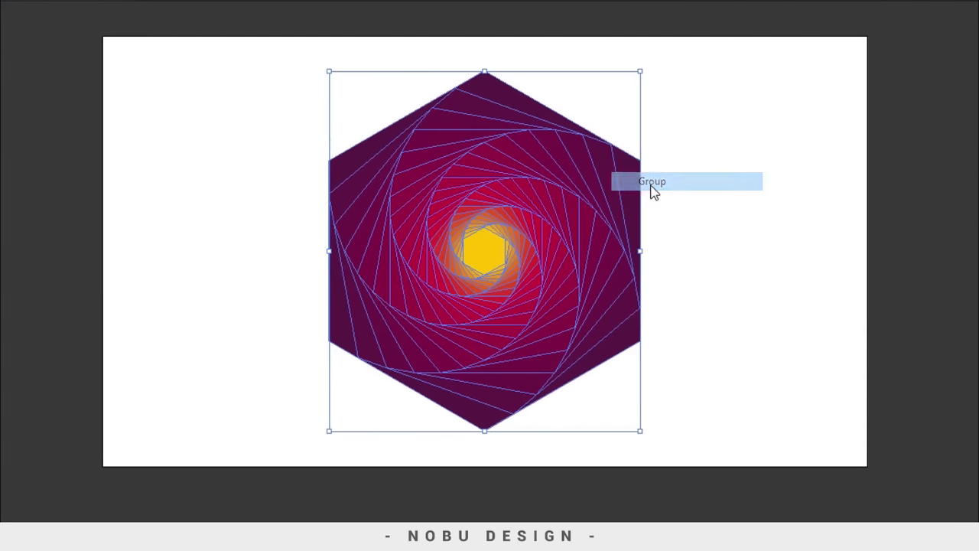
left_click(693, 217)
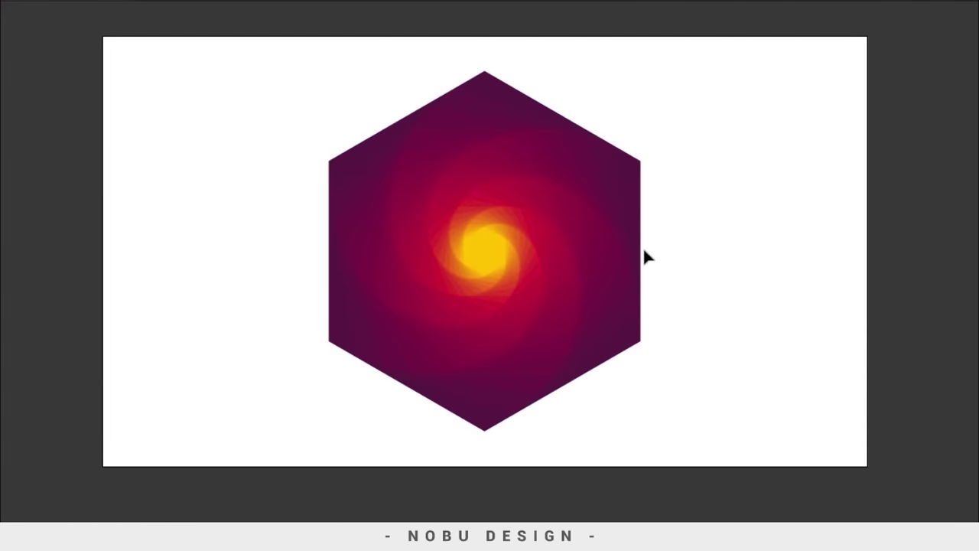
Step: Scale the hexagon group down proportionally to about a third and place a copy of it outside the artboard's upper-left corner
left_click(620, 292)
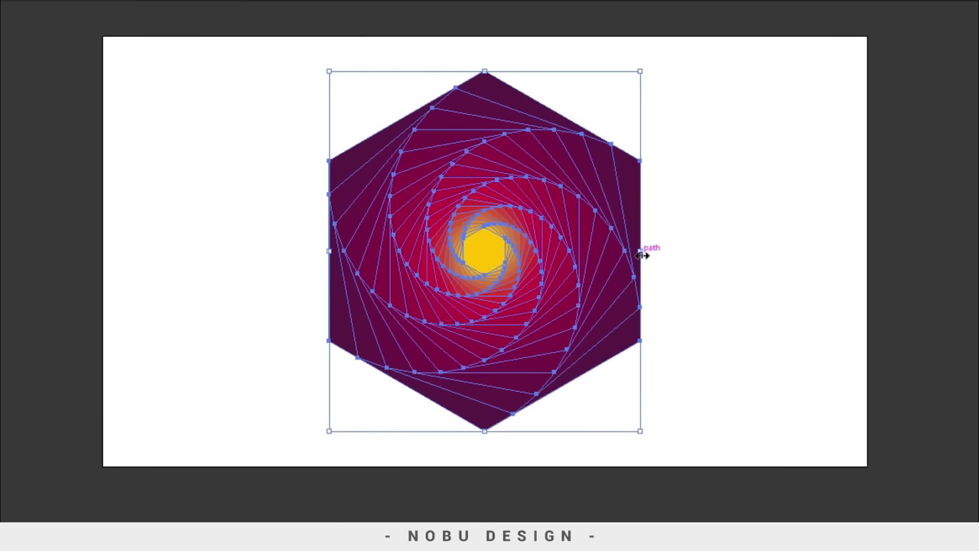
left_click_drag(640, 251, 441, 280)
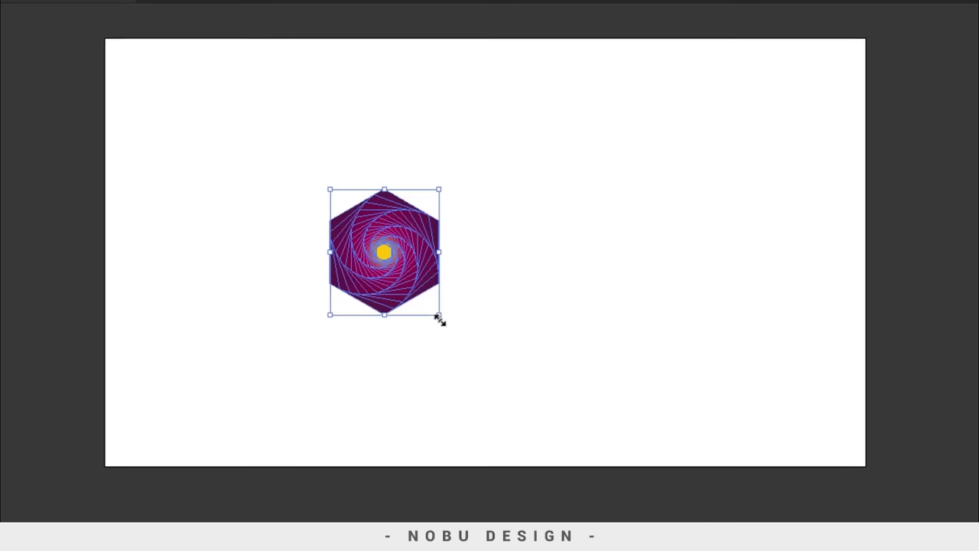
left_click_drag(392, 310, 476, 312)
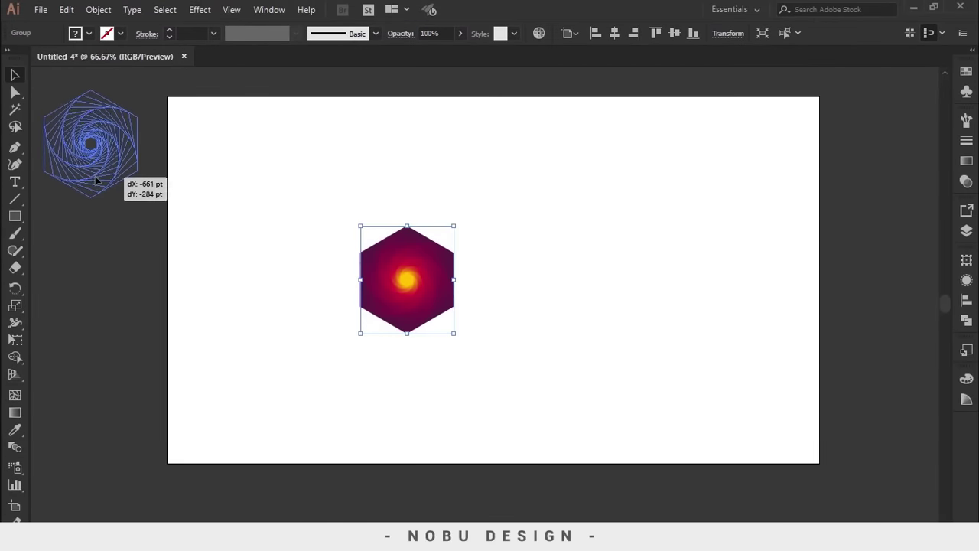
left_click(218, 237)
Step: Centre the small hexagon group horizontally on the artboard
left_click(575, 289)
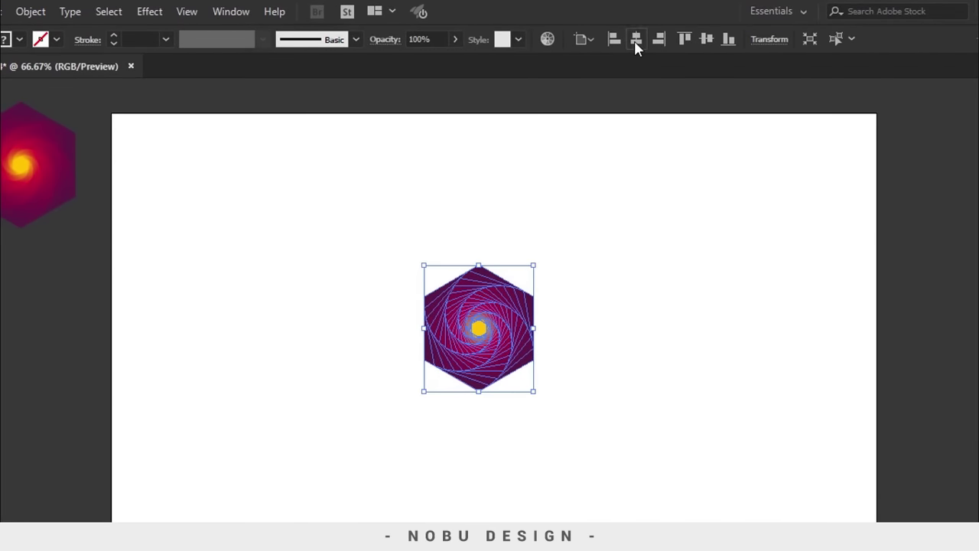
left_click(635, 40)
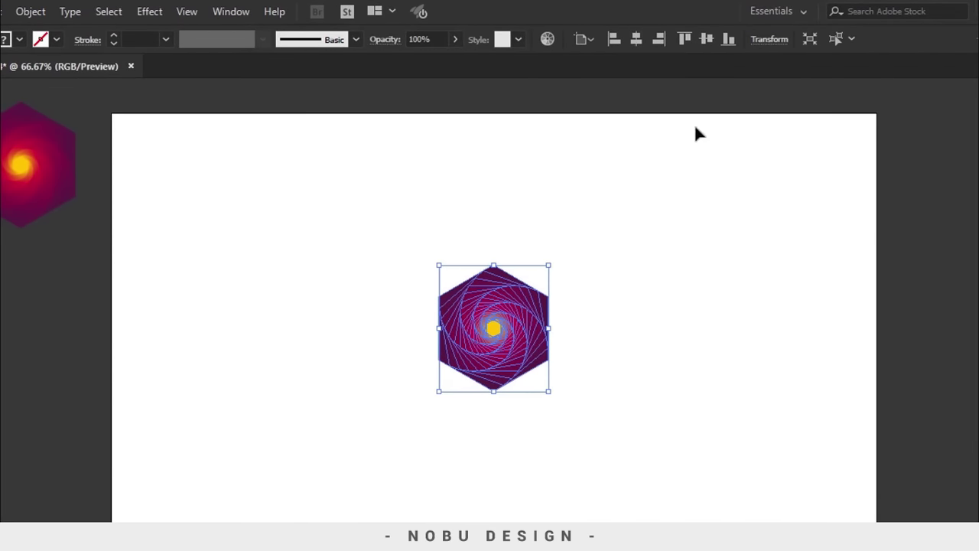
left_click(671, 314)
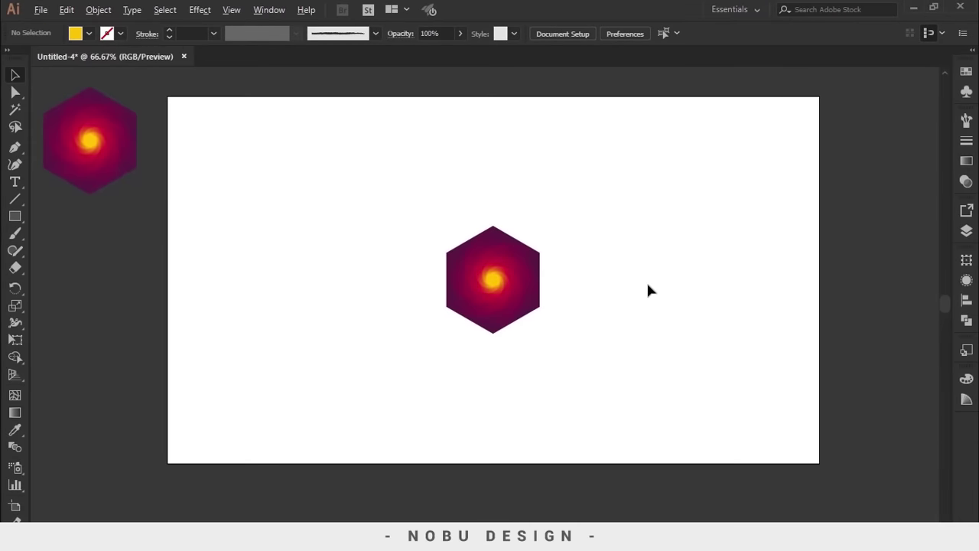
Step: Move the spare hexagon copy farther up and away from the artboard
scroll(647, 285, "down", 2)
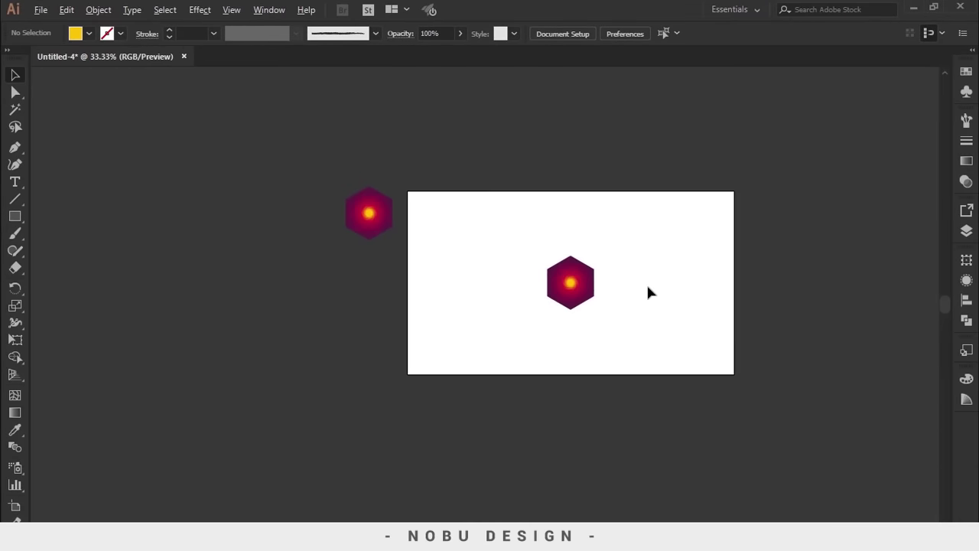
left_click_drag(673, 284, 579, 295)
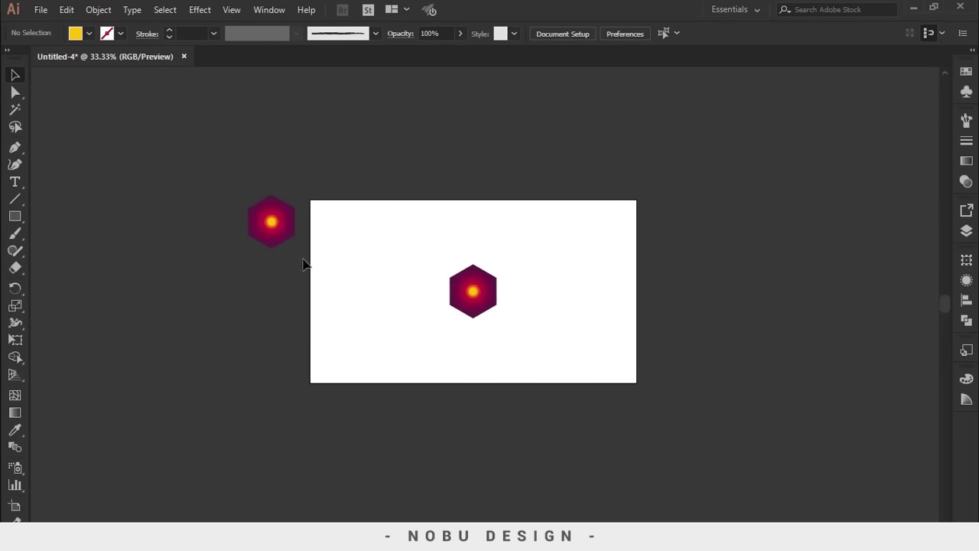
left_click_drag(259, 228, 63, 119)
left_click(296, 293)
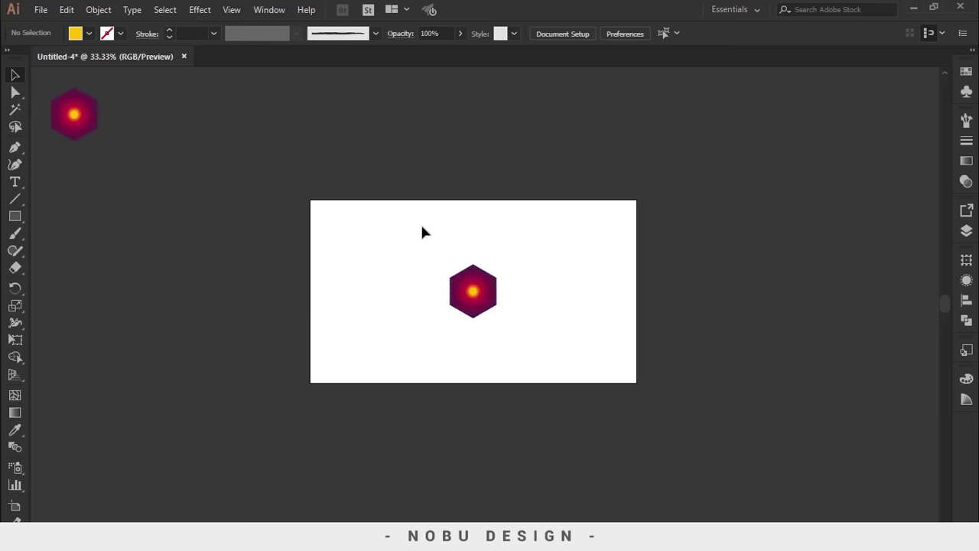
Step: Enlarge the centred hexagon group proportionally from its centre until its sides meet the artboard's side edges
left_click_drag(468, 293, 723, 449)
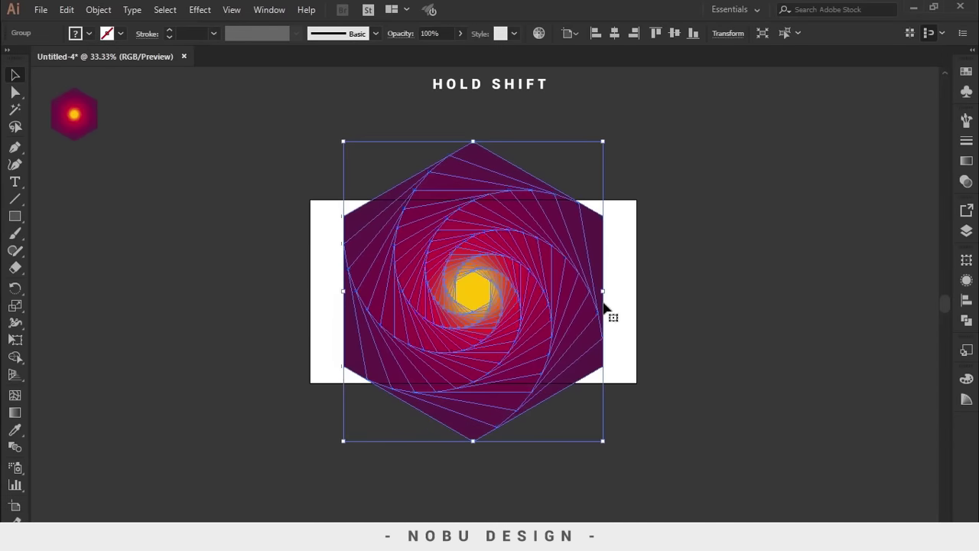
left_click_drag(603, 292, 637, 307)
left_click(676, 330)
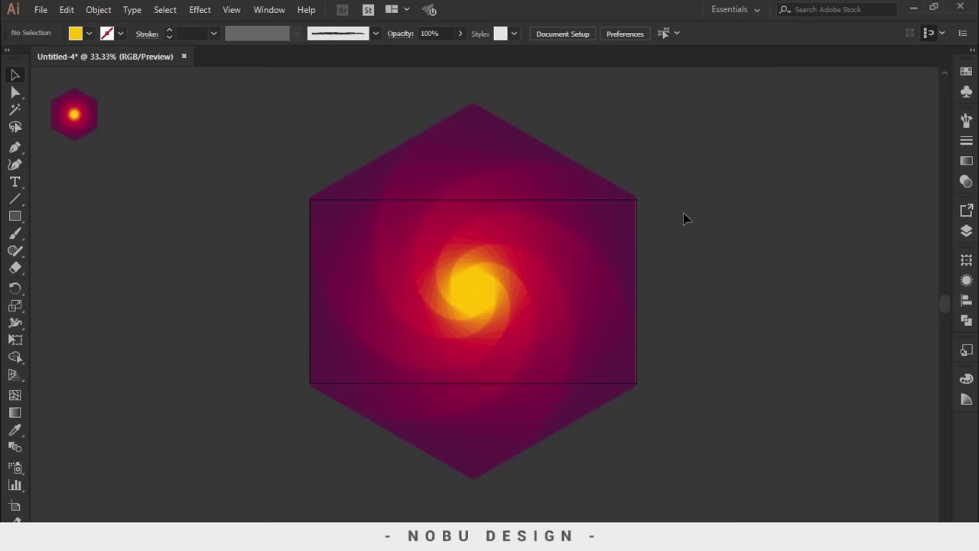
left_click(548, 309)
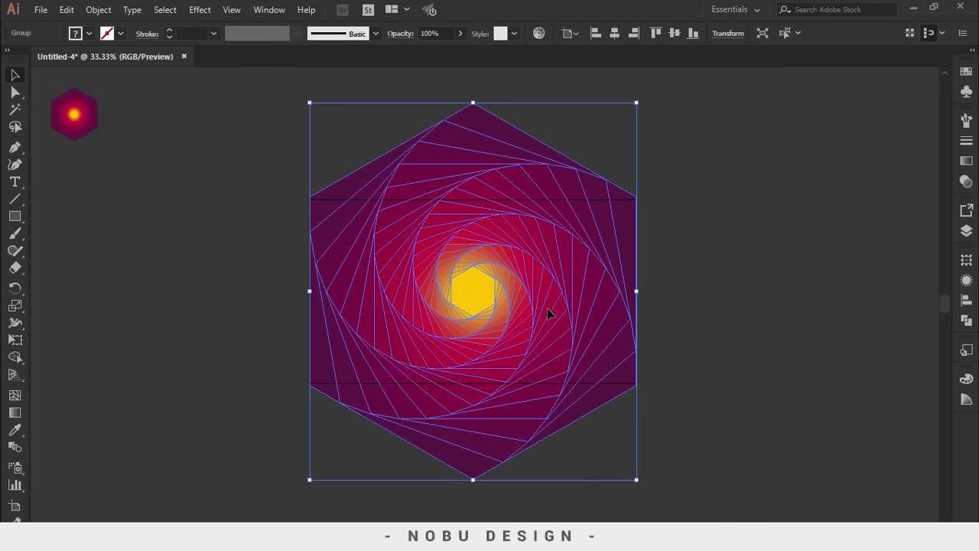
left_click(726, 411)
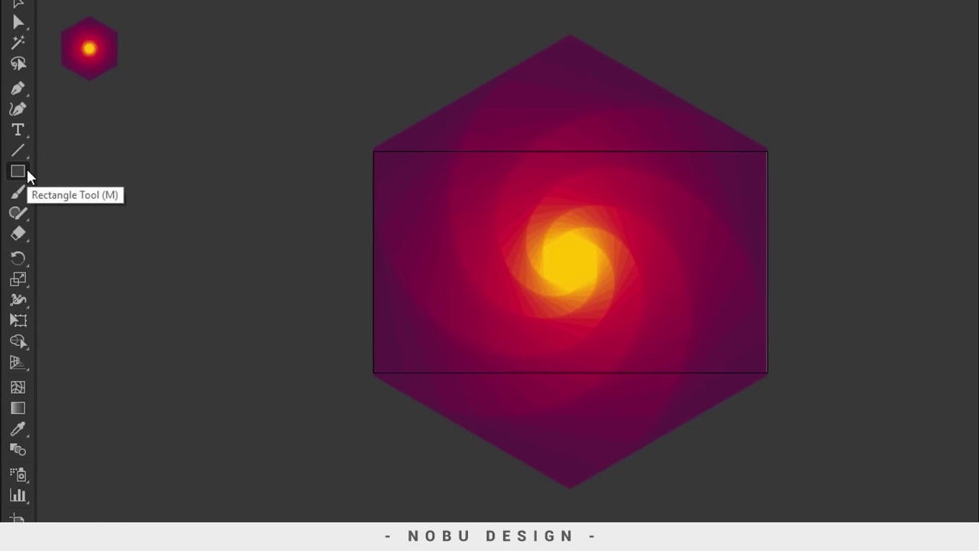
Step: Create a 1366 × 768 pt rectangle with unlinked proportions and align it to the artboard's centre
left_click(20, 177)
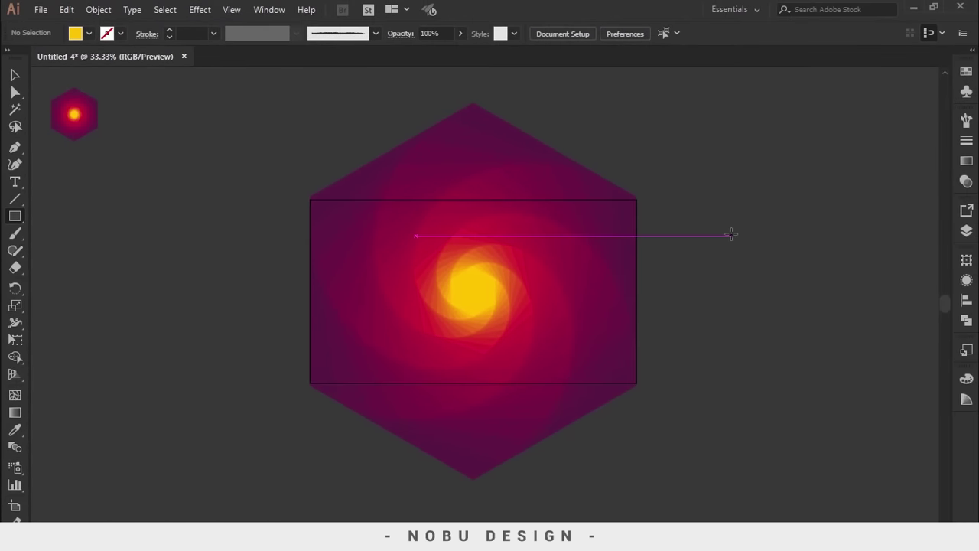
left_click(778, 220)
type("1")
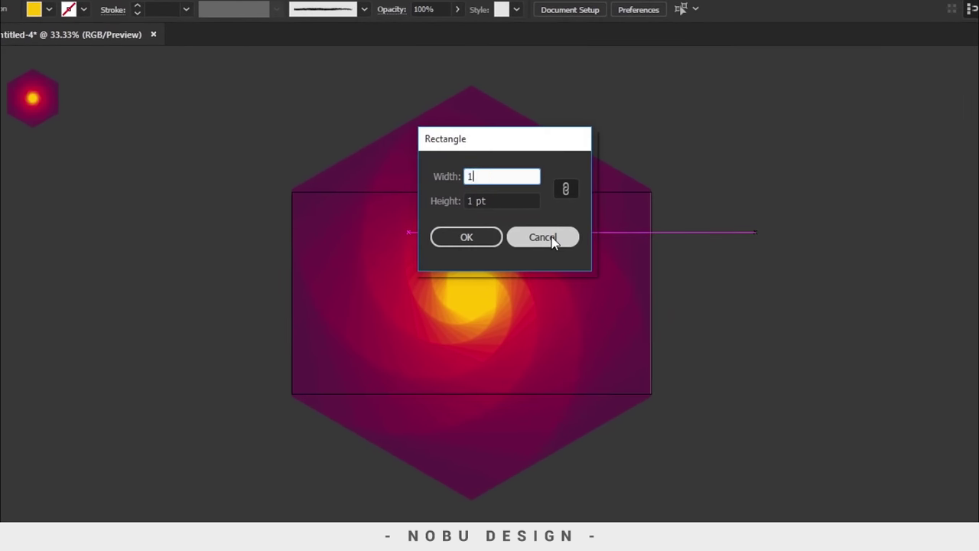
type("366")
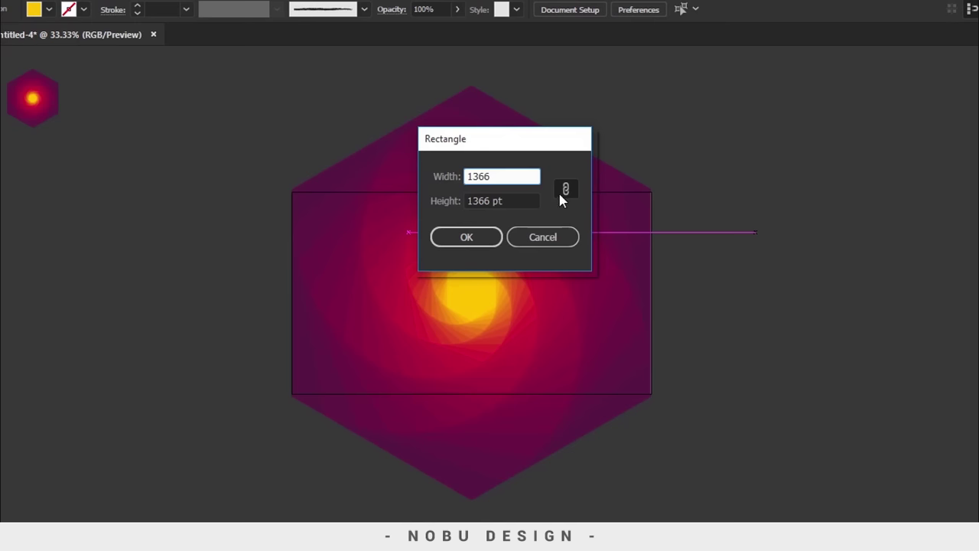
left_click(565, 189)
left_click_drag(490, 200, 470, 199)
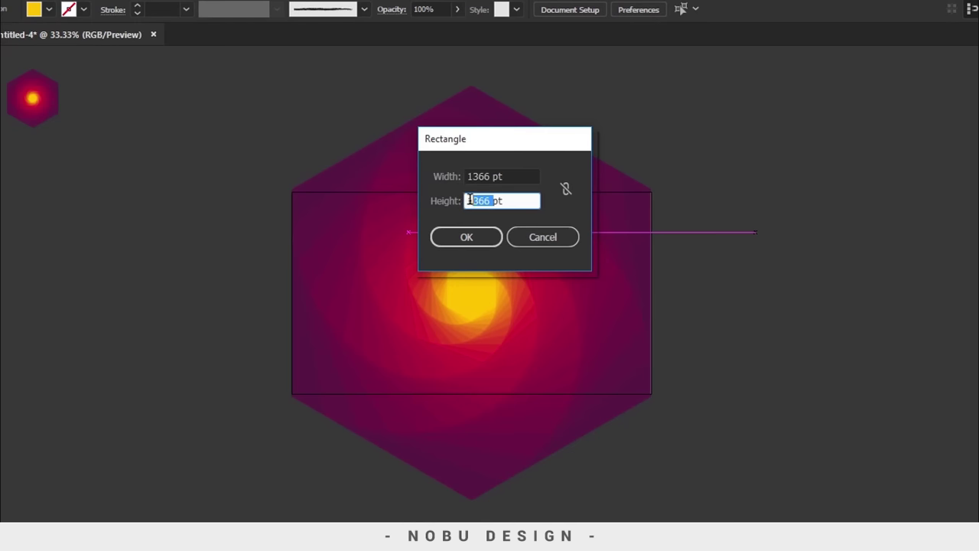
type("768")
left_click(490, 232)
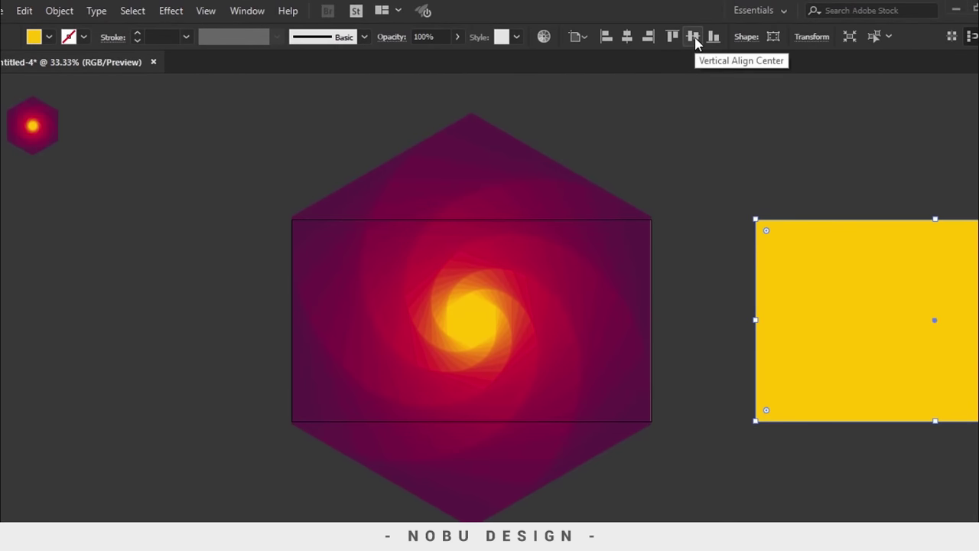
left_click(627, 37)
left_click_drag(587, 342, 537, 286)
Step: Make a clipping mask from the yellow rectangle and the large hexagon group so the spiral is cropped to the artboard
left_click(16, 82)
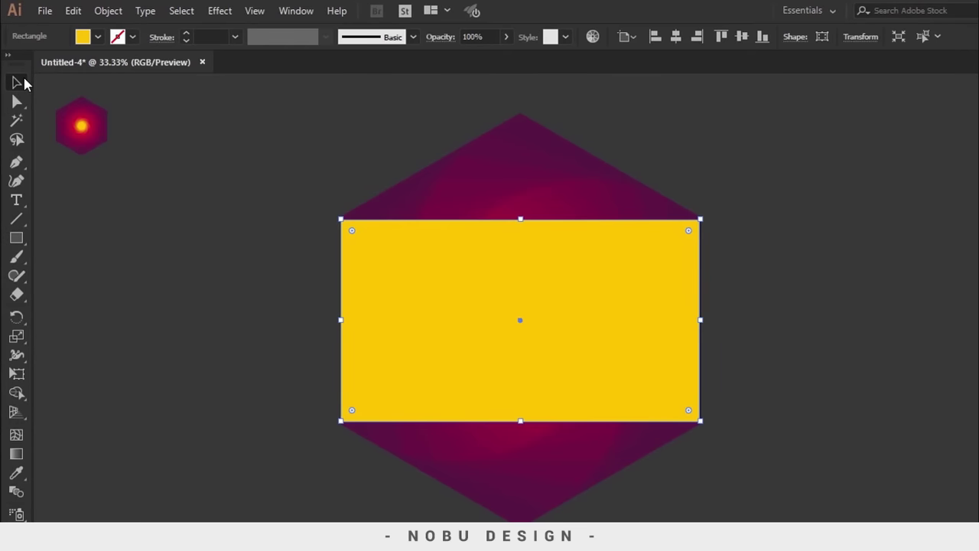
left_click_drag(782, 201, 567, 313)
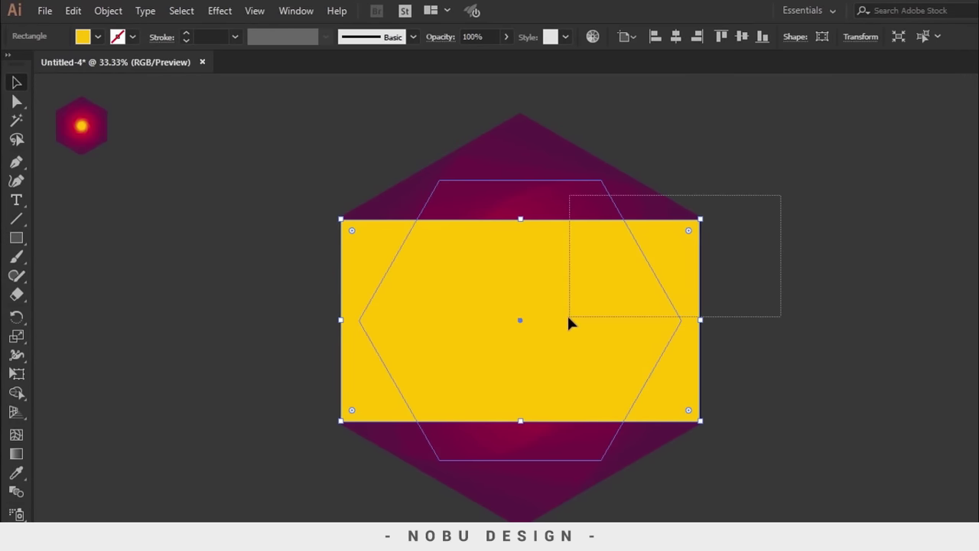
key("ctrl+alt+b")
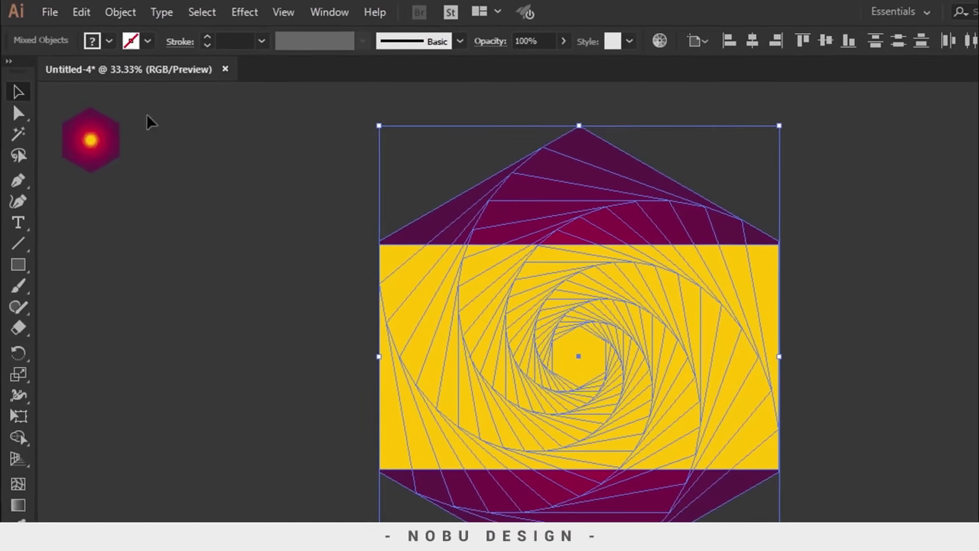
left_click(116, 16)
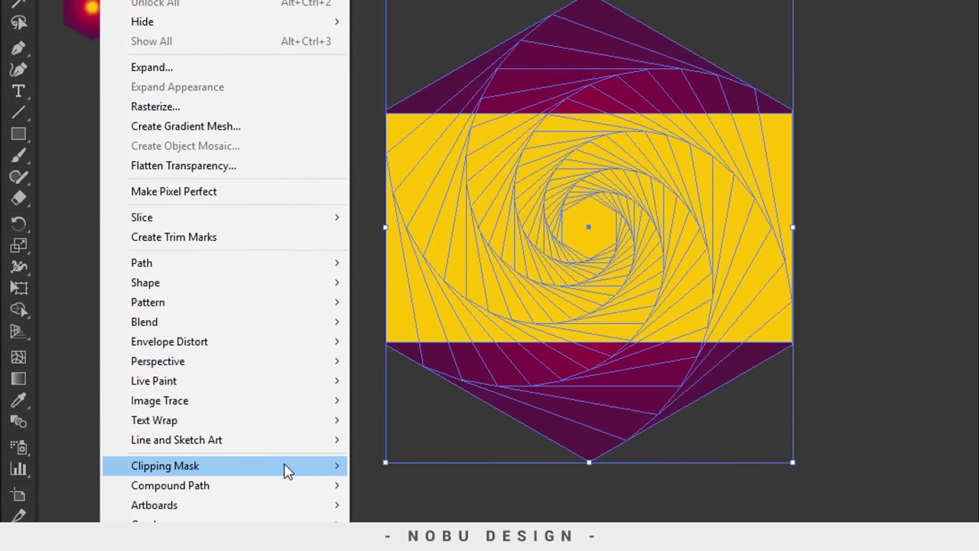
mouse_move(287, 471)
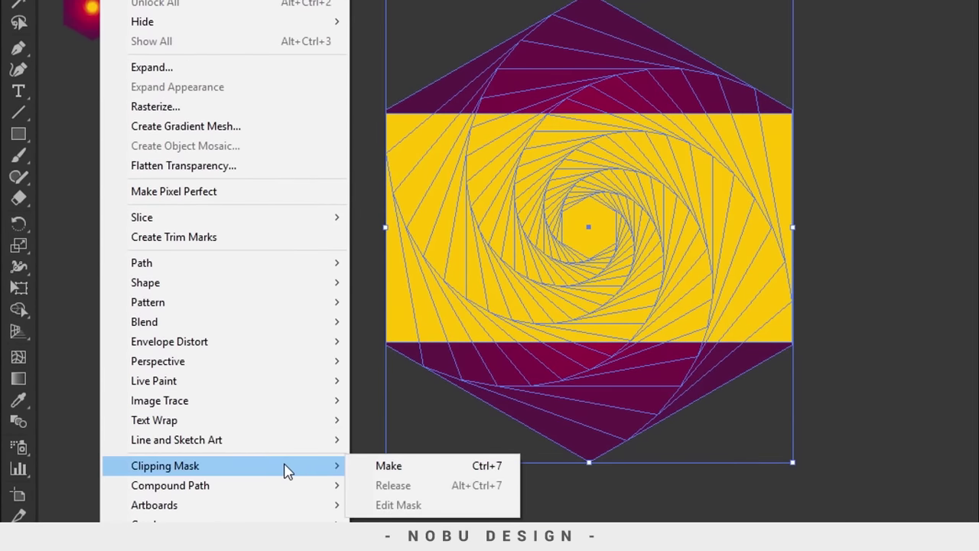
left_click(385, 468)
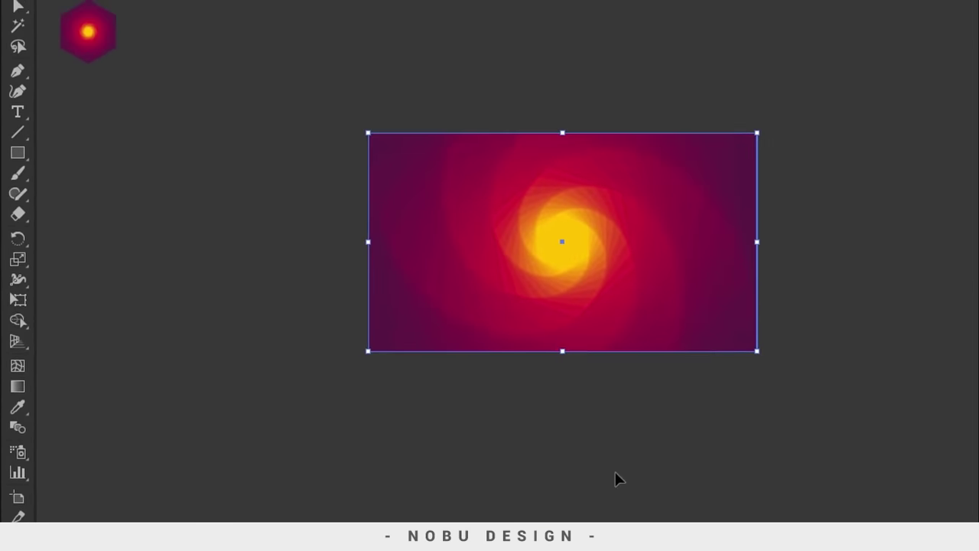
left_click(809, 477)
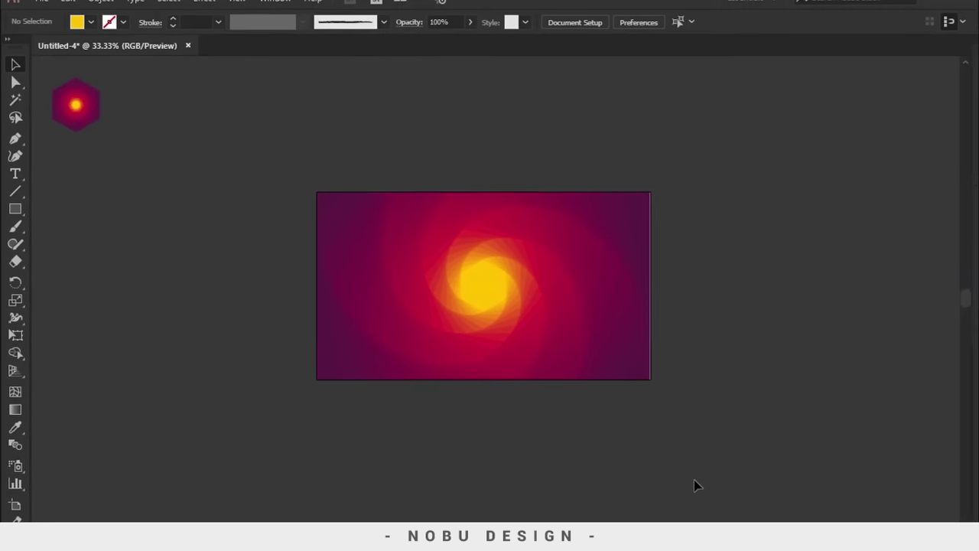
key("ctrl+0")
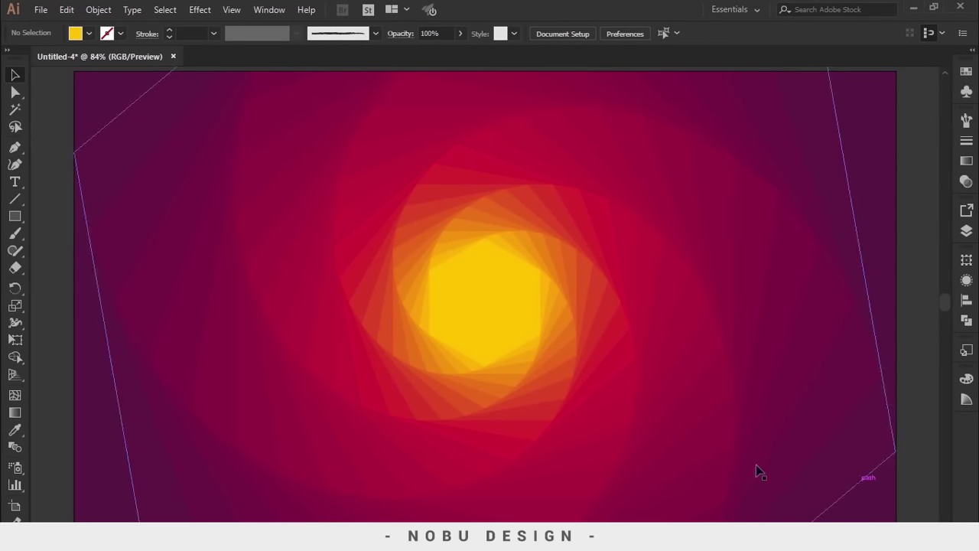
scroll(692, 443, "down", 1)
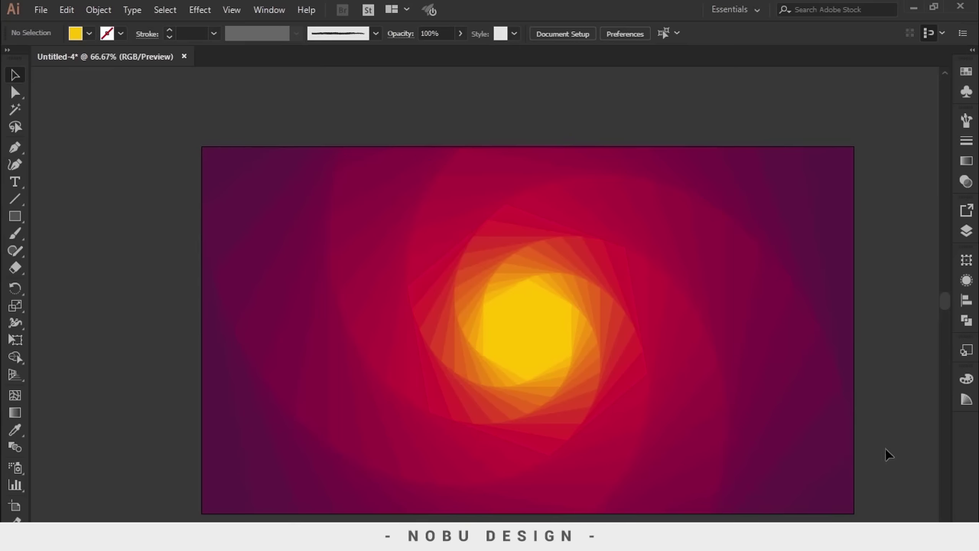
left_click_drag(808, 447, 767, 433)
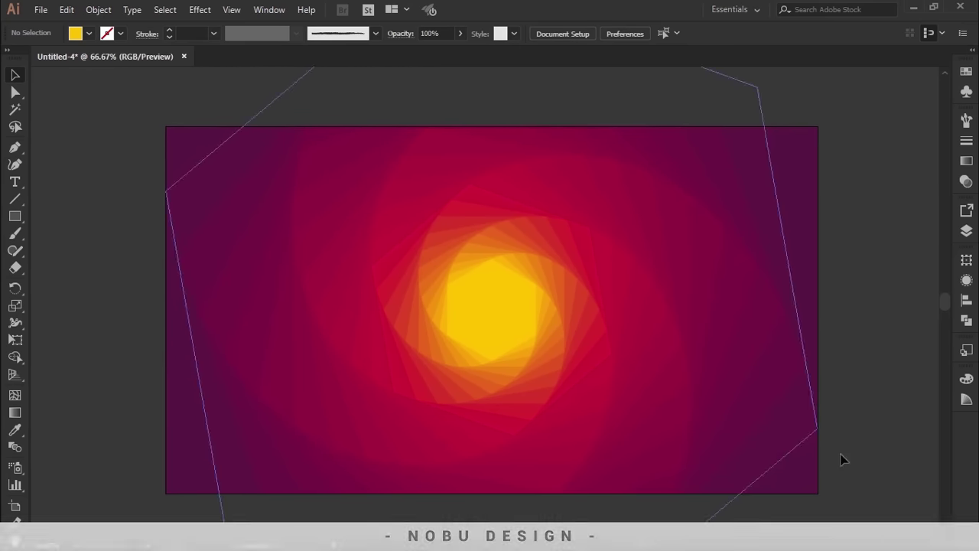